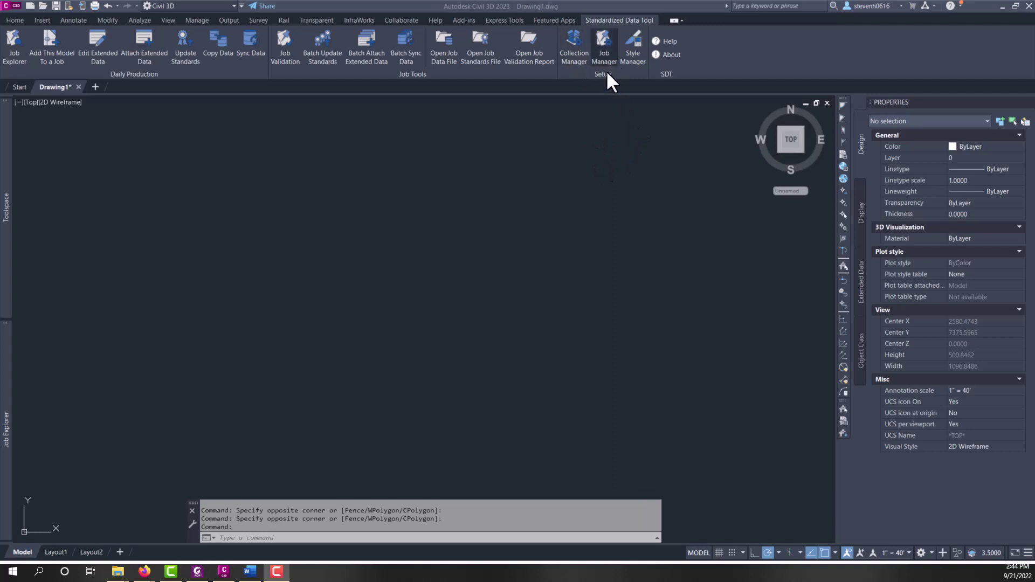
Step: Launch Collection Manager from the Standardized Data Tool tab's Setup panel
left_click(587, 37)
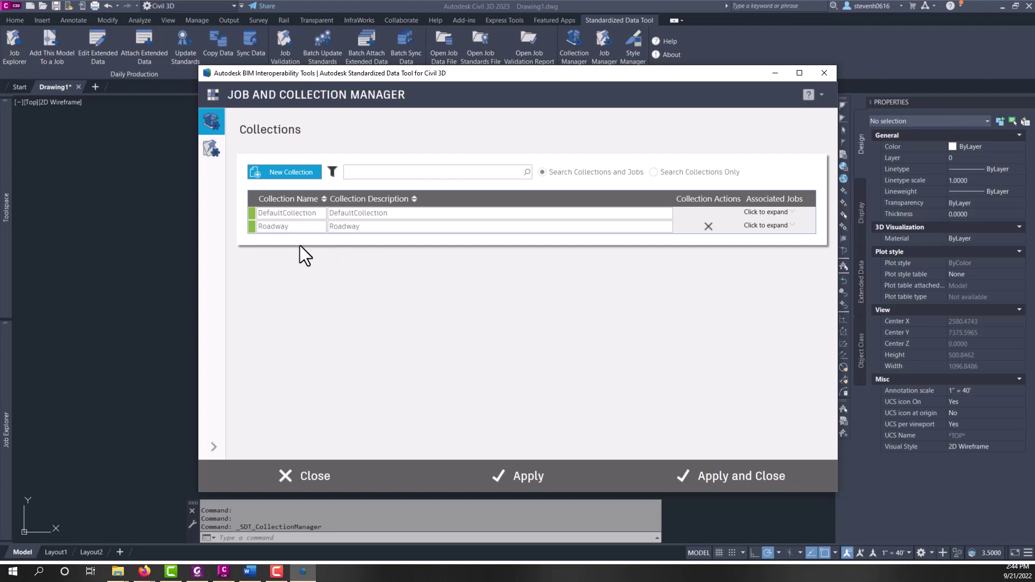
Step: Expand the Roadway and DefaultCollection collections to see their jobs, then collapse DefaultCollection
left_click(781, 225)
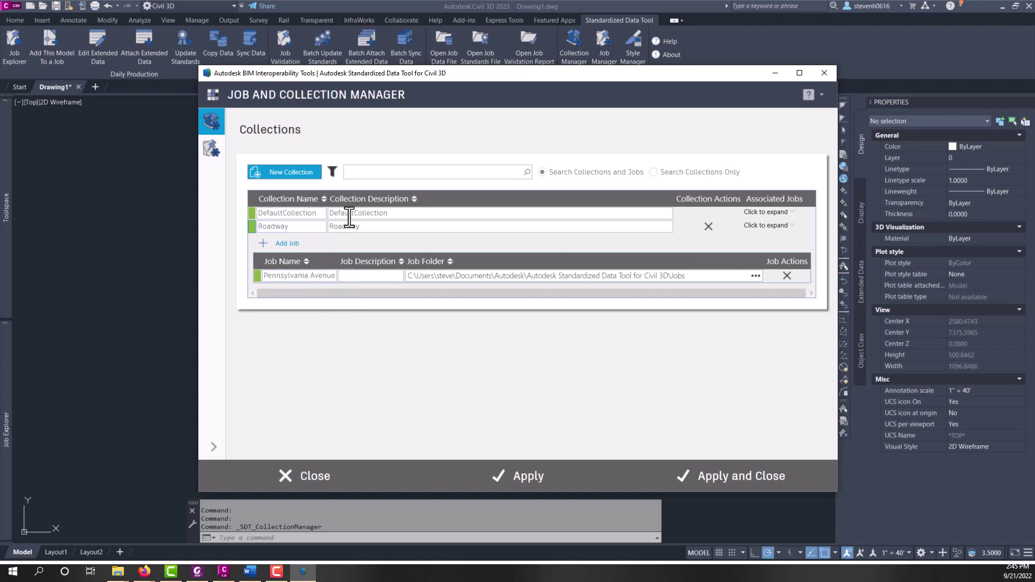
left_click(780, 212)
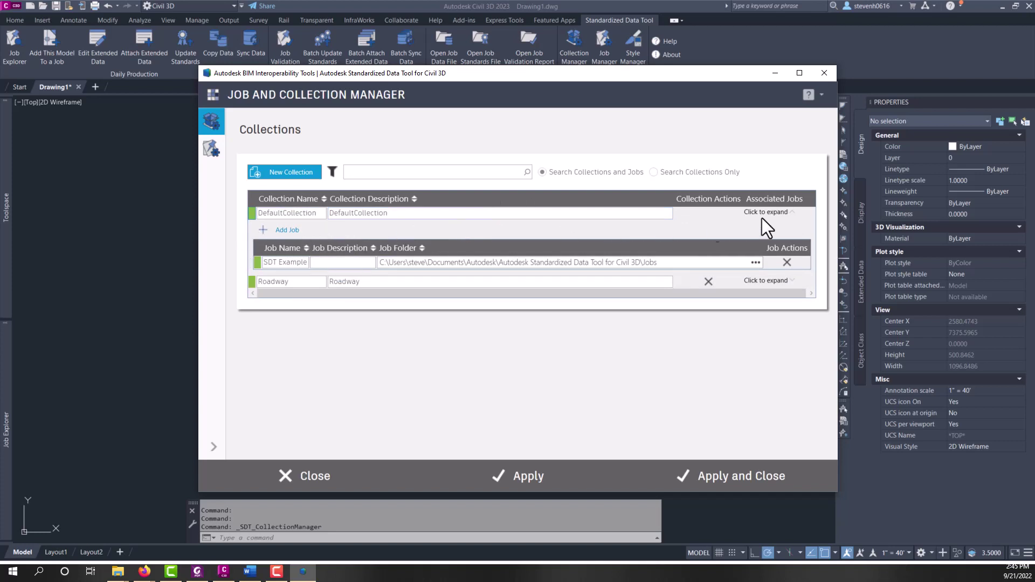
left_click(787, 214)
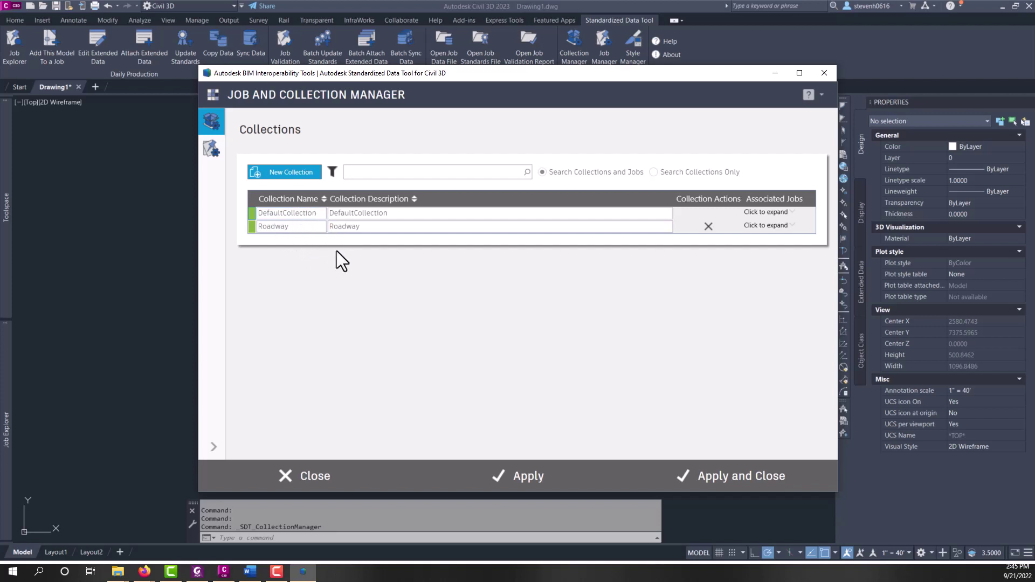
Step: Review the Jobs list (SDT Example, Pennsylvania Avenue), then return to the Collections list
left_click(218, 153)
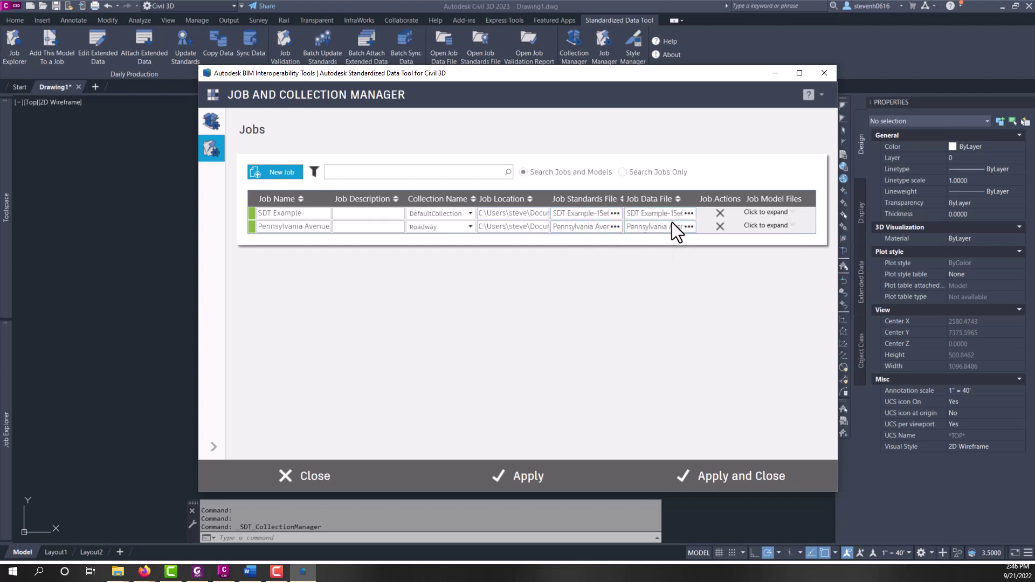
left_click(211, 121)
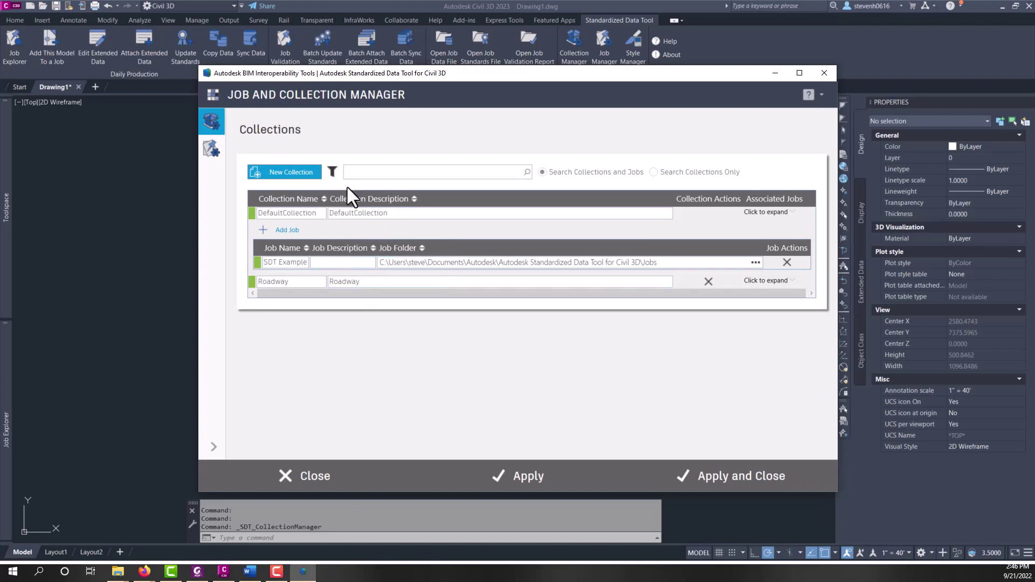
Step: Close the Job and Collection Manager and browse the SDT bundle's Contents\Win64 folder in File Explorer
left_click(823, 76)
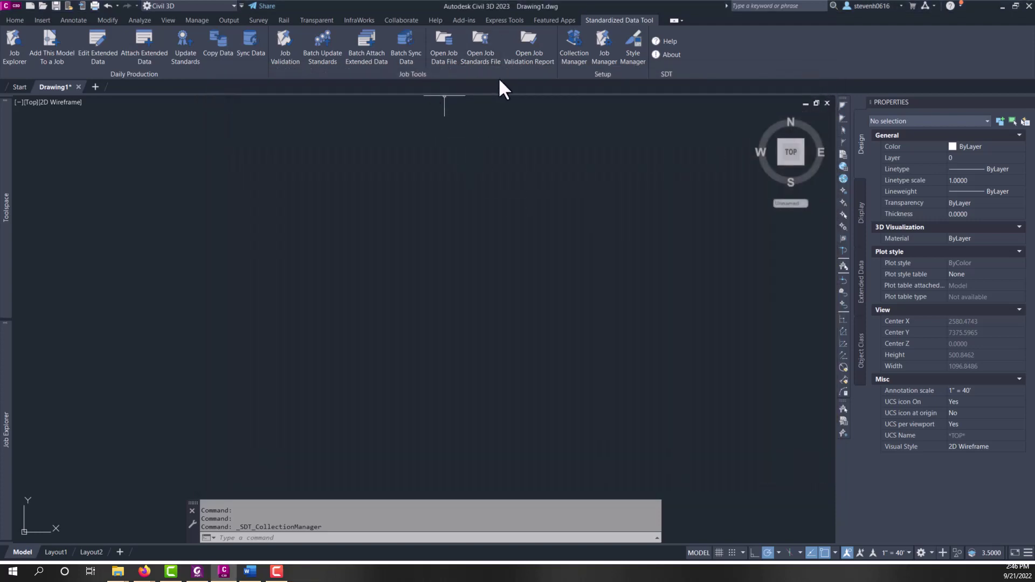
mouse_move(118, 571)
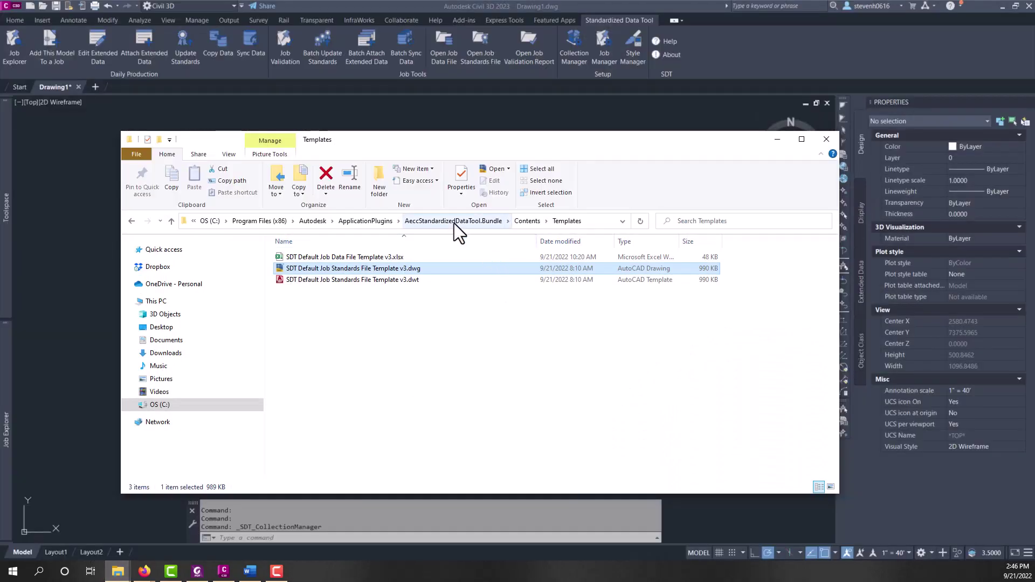
left_click(455, 221)
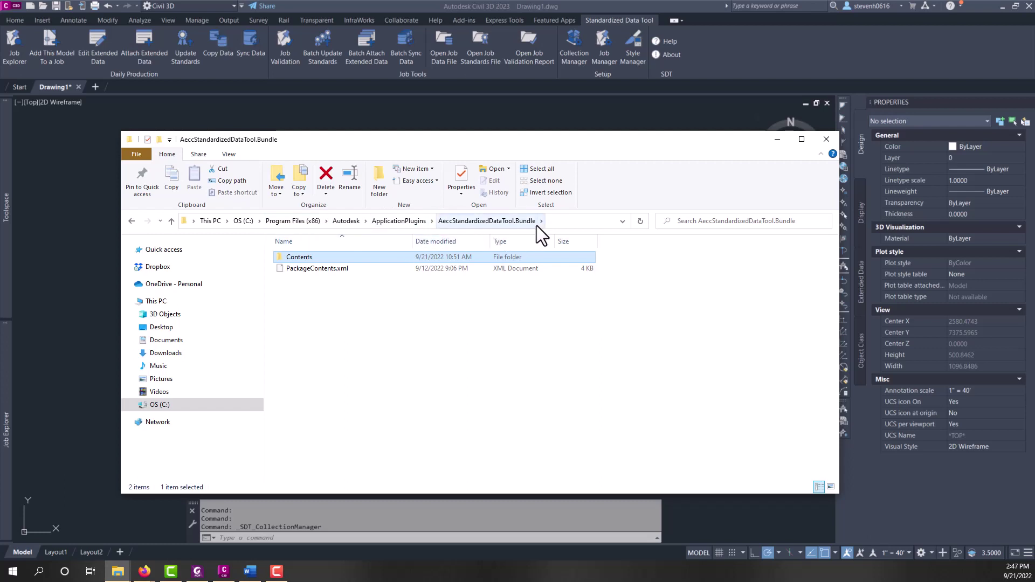
double_click(300, 257)
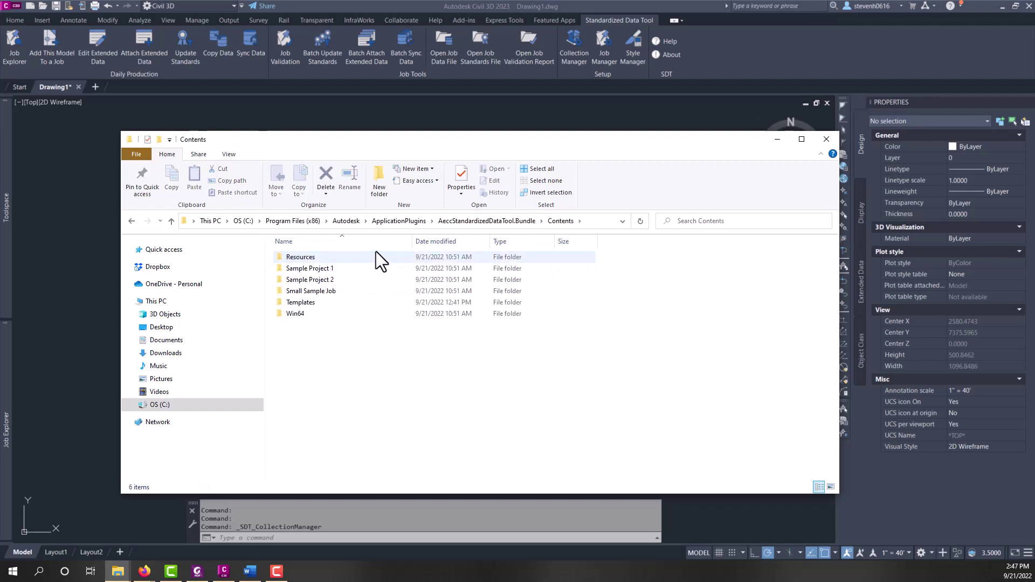
double_click(296, 314)
Step: Go back to Contents and open the Templates folder with its three v3 templates
scroll(324, 302, "down", 3)
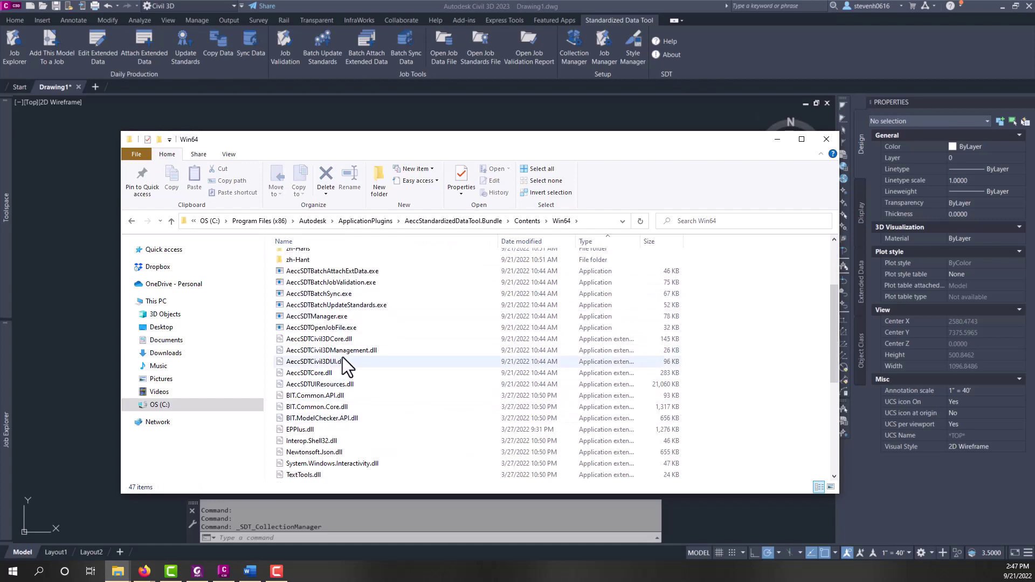
scroll(367, 423, "up", 2)
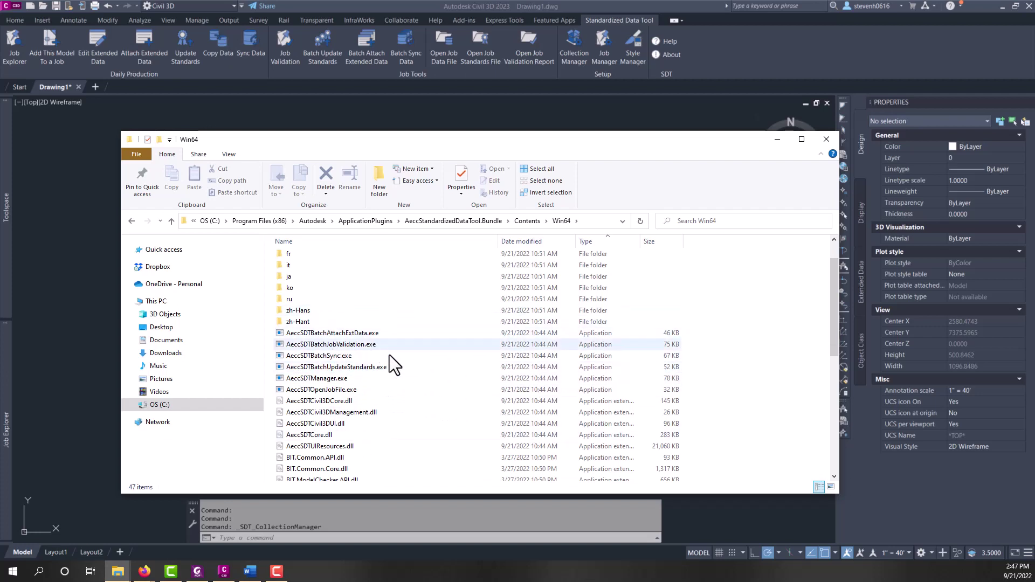
left_click(528, 226)
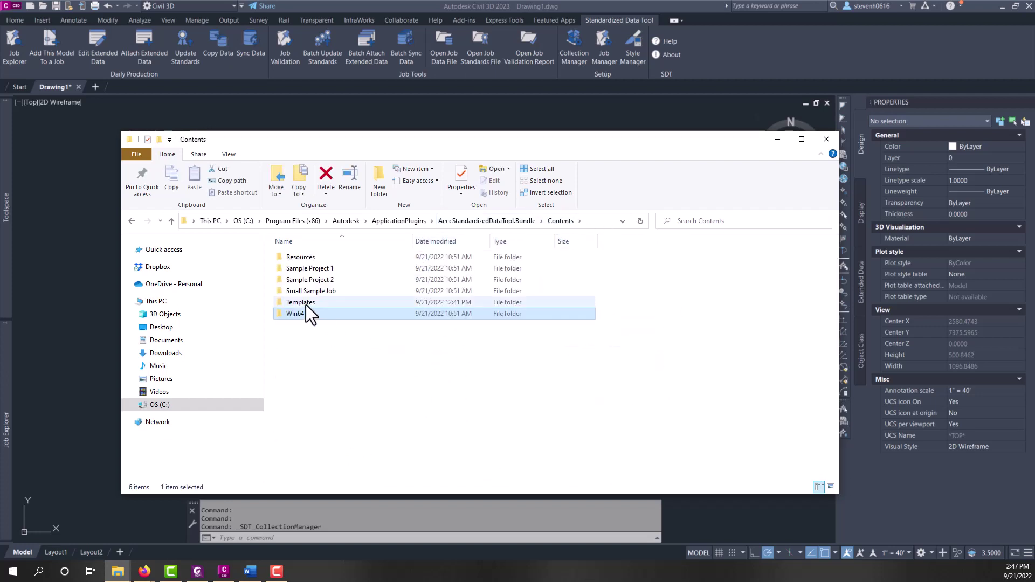
double_click(303, 292)
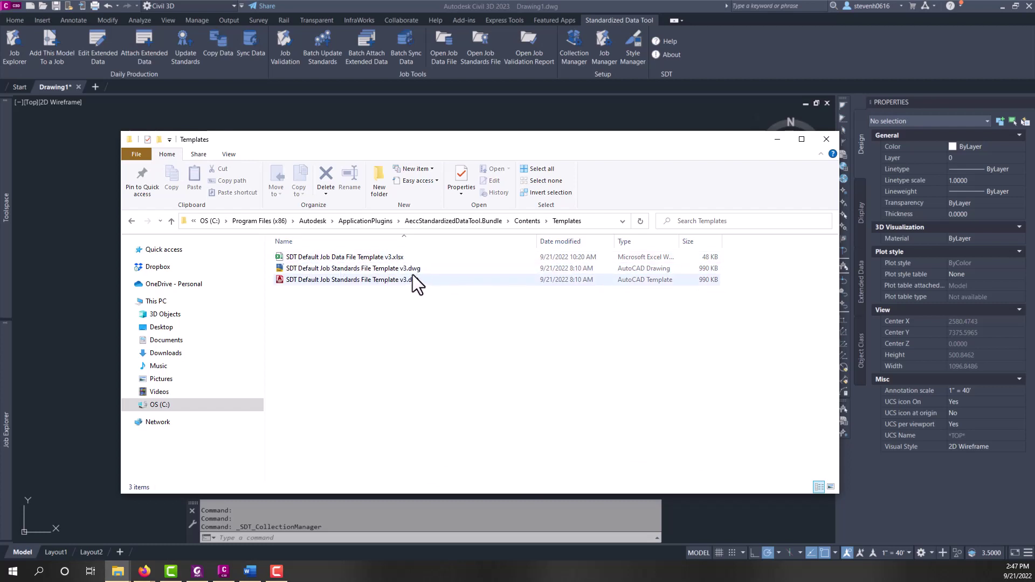
double_click(368, 257)
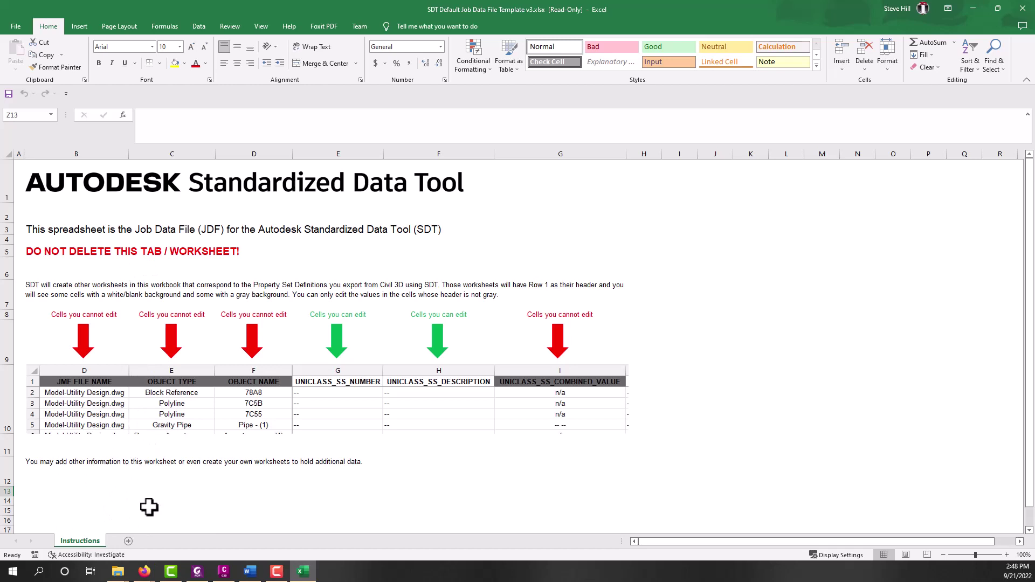
left_click(1022, 9)
left_click(405, 269)
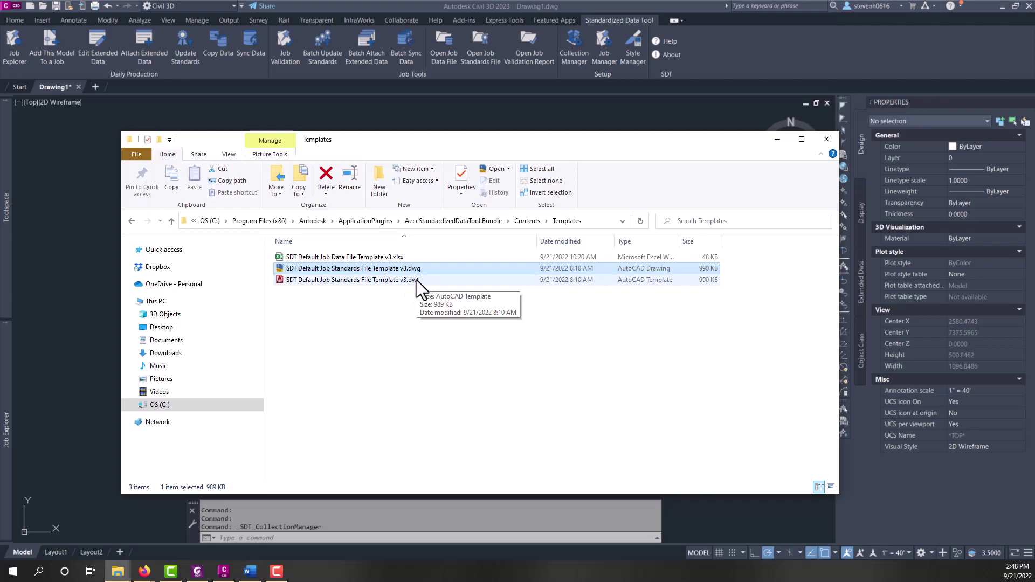
Step: Open the job standards template drawing read-only in Civil 3D and launch Style Manager
left_click_drag(379, 271, 259, 83)
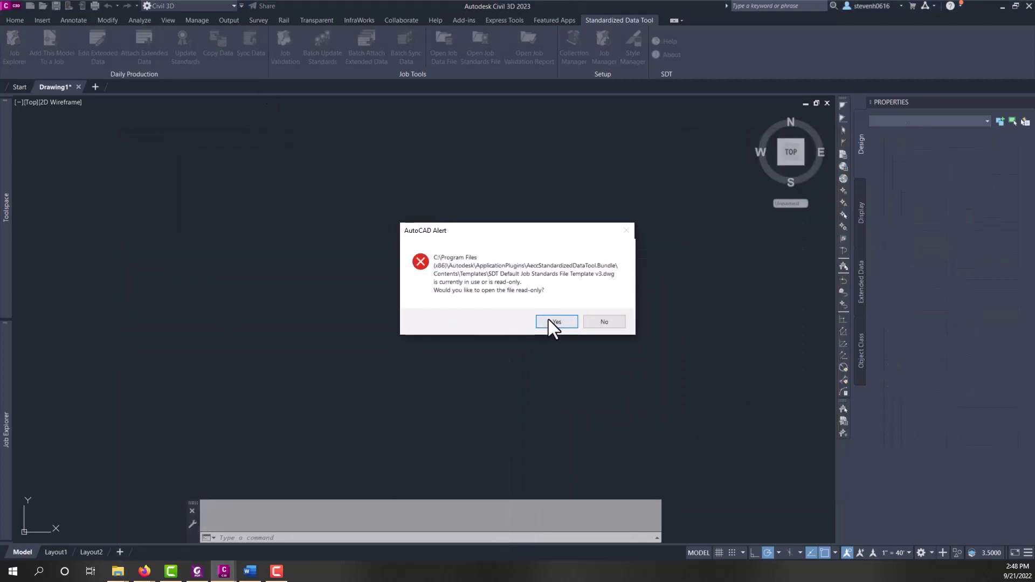
left_click(551, 322)
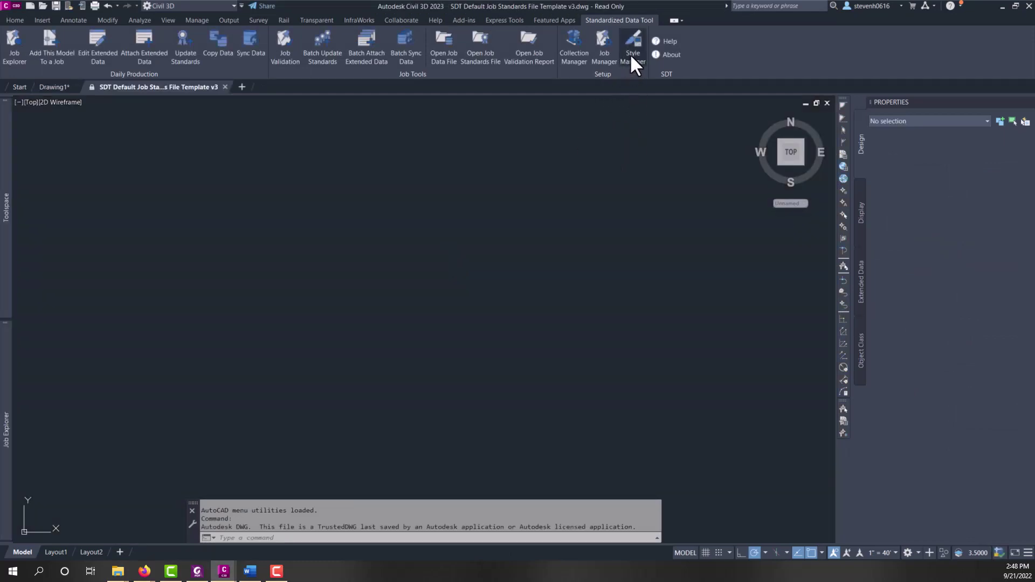
left_click(636, 54)
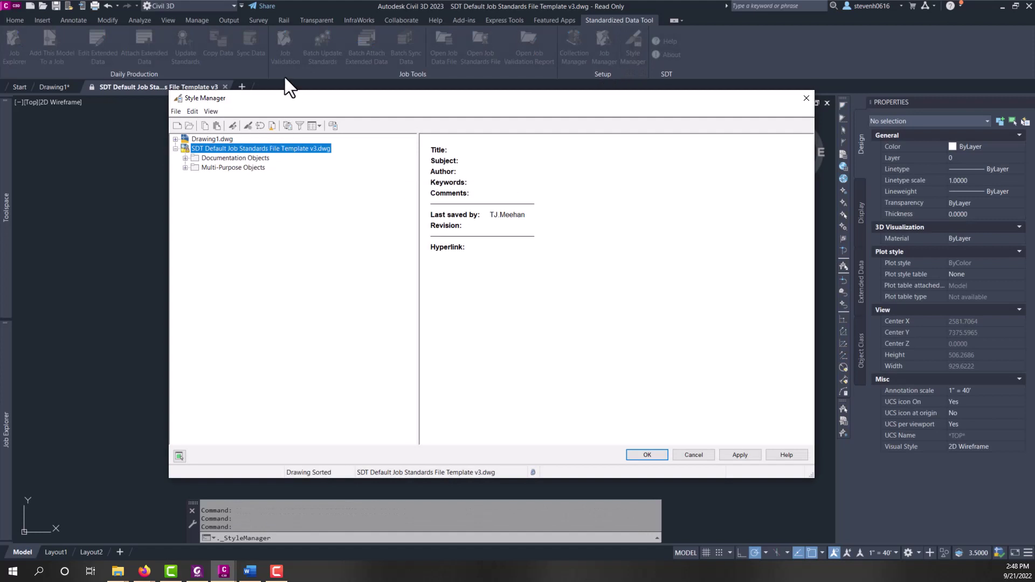
Step: Expand Documentation Objects and review the Property Data Formats list, then collapse it
left_click(244, 158)
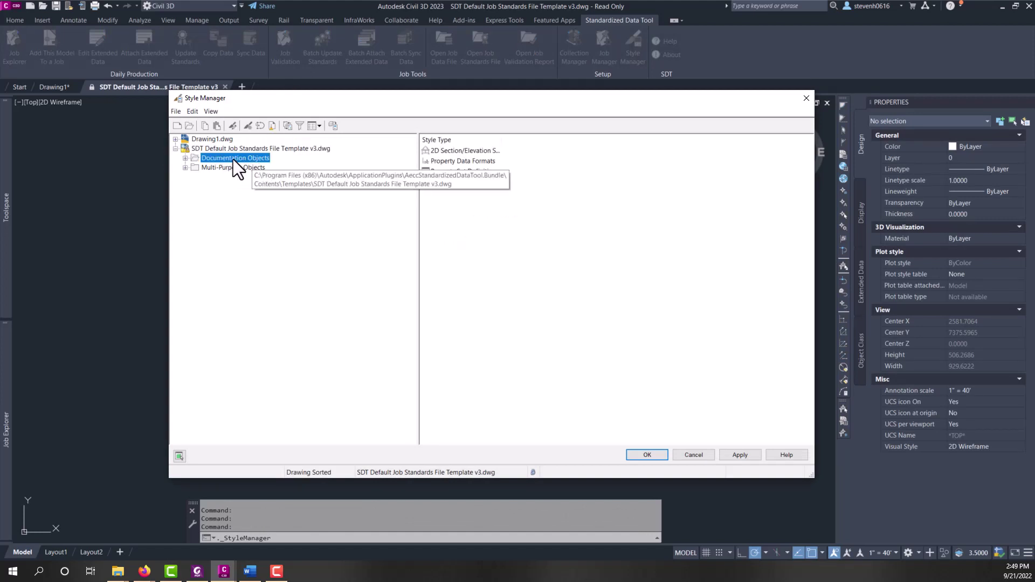
left_click(185, 158)
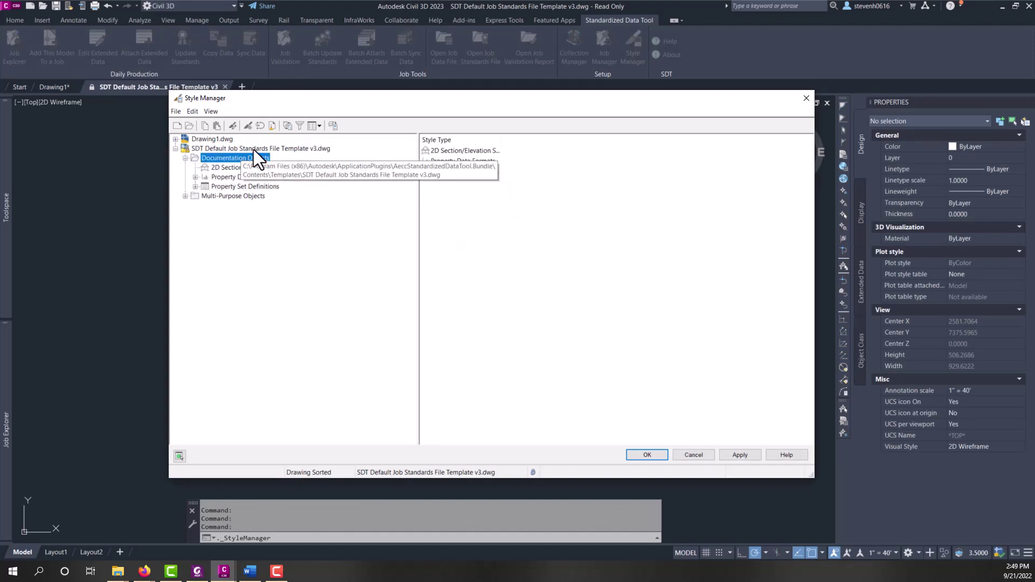
left_click(195, 177)
scroll(286, 161, "down", 5)
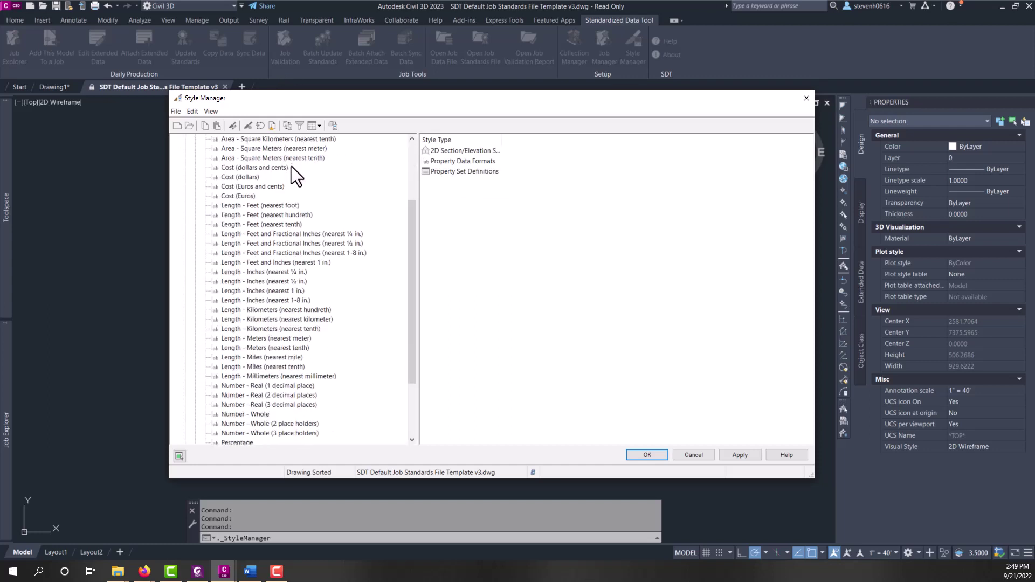
scroll(281, 302, "up", 5)
scroll(277, 304, "up", 2)
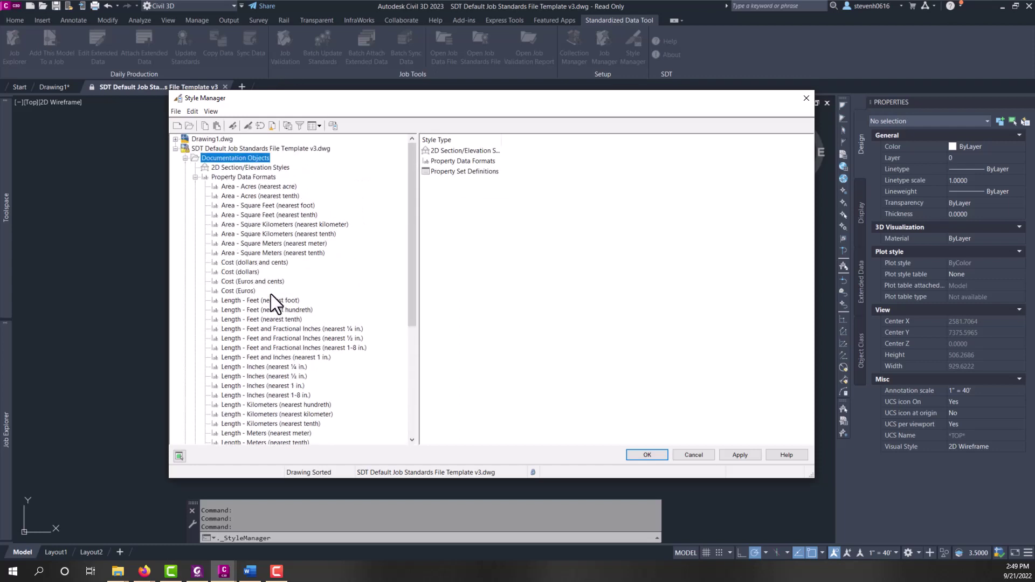
scroll(248, 235, "down", 4)
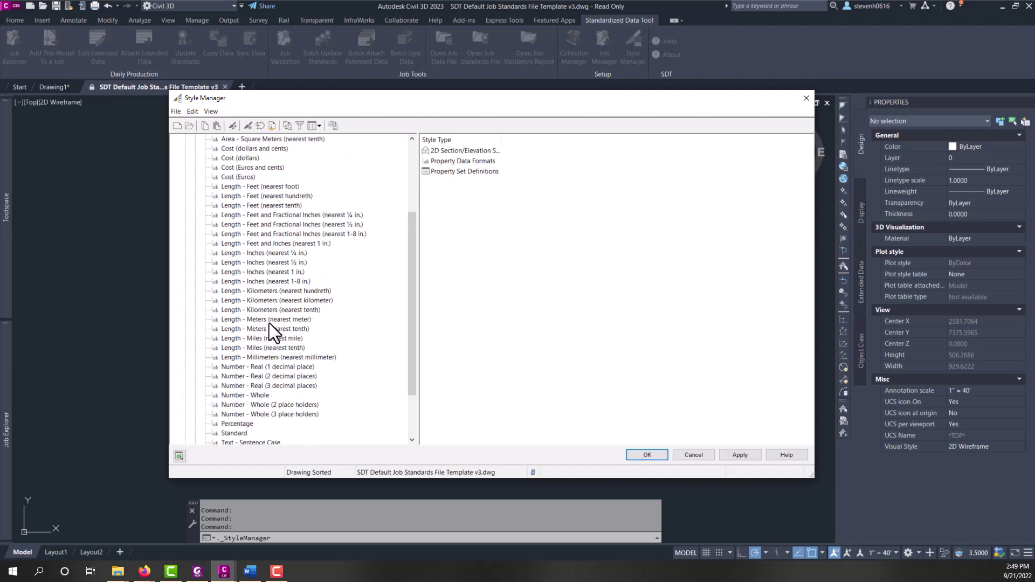
scroll(271, 355, "up", 4)
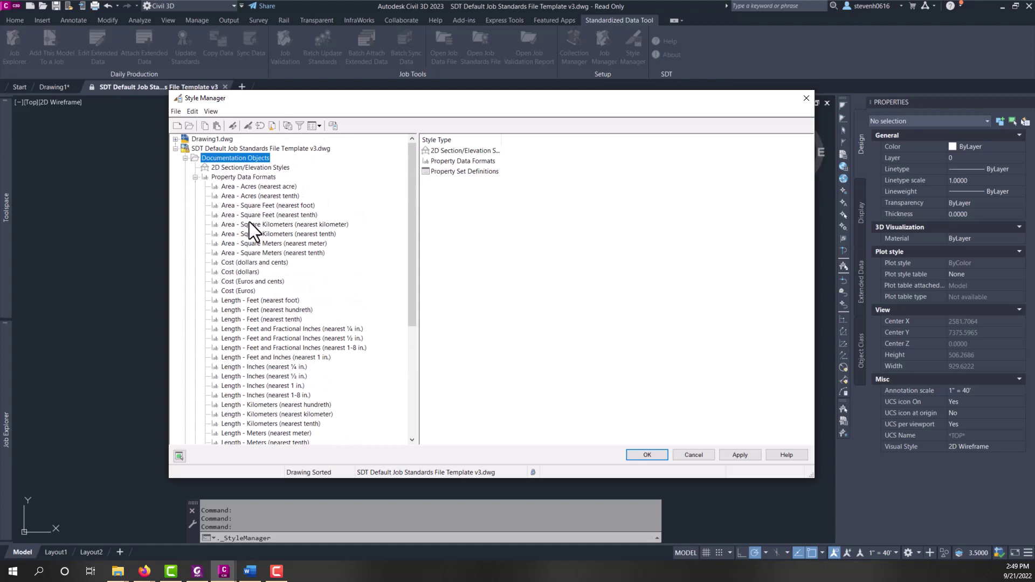
left_click(195, 177)
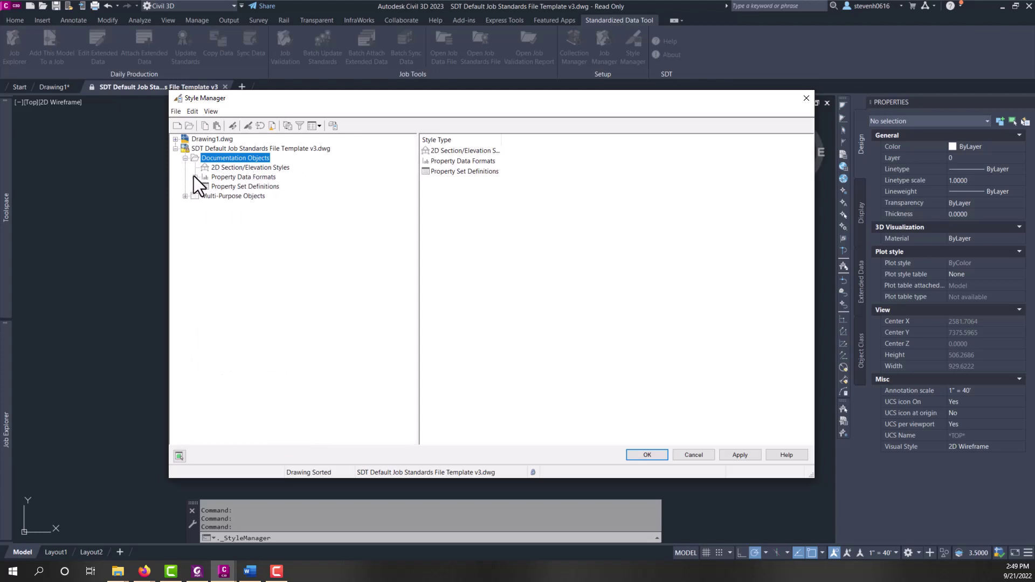
Step: Expand Property Set Definitions and review SDT.All, SDT.Entity.Block and SDT.Entity.3DSolid's applies-to types
left_click(221, 187)
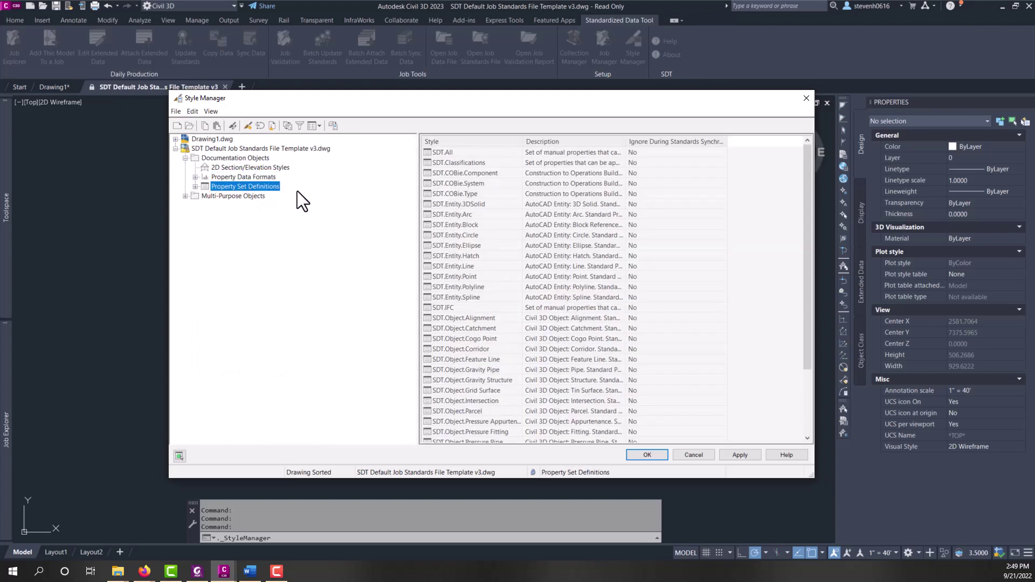
left_click(195, 186)
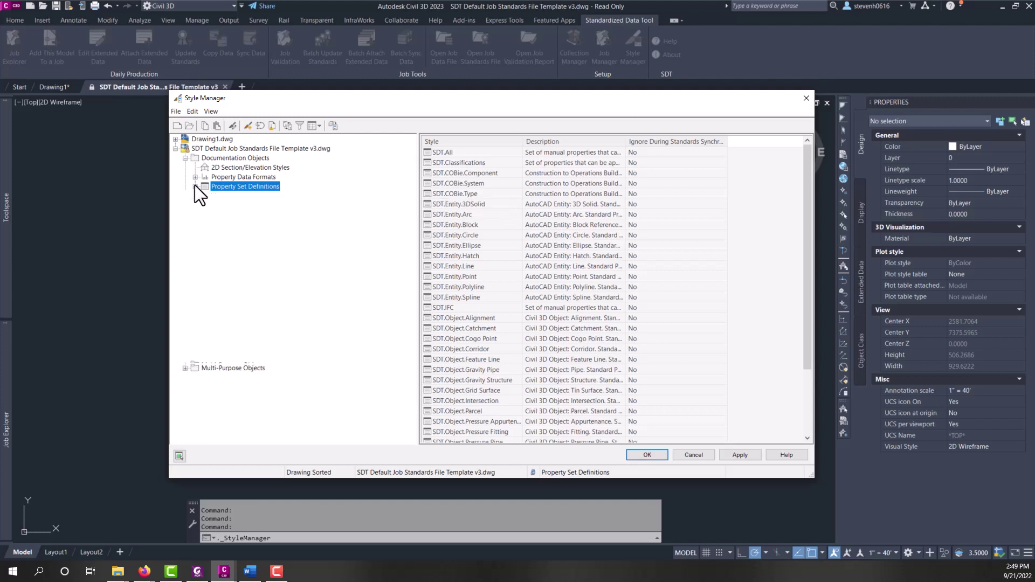
scroll(249, 158, "down", 1)
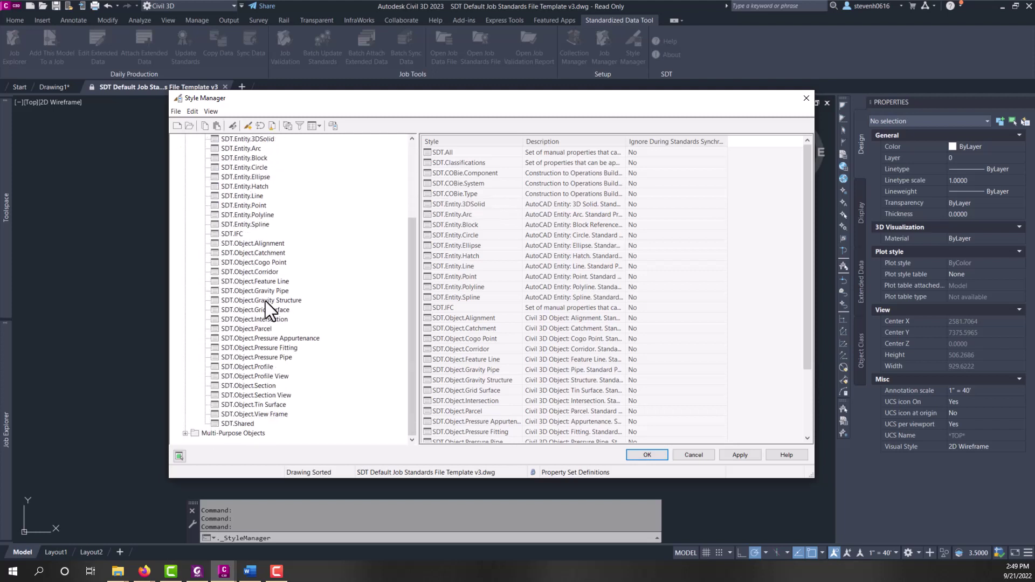
scroll(284, 290, "up", 3)
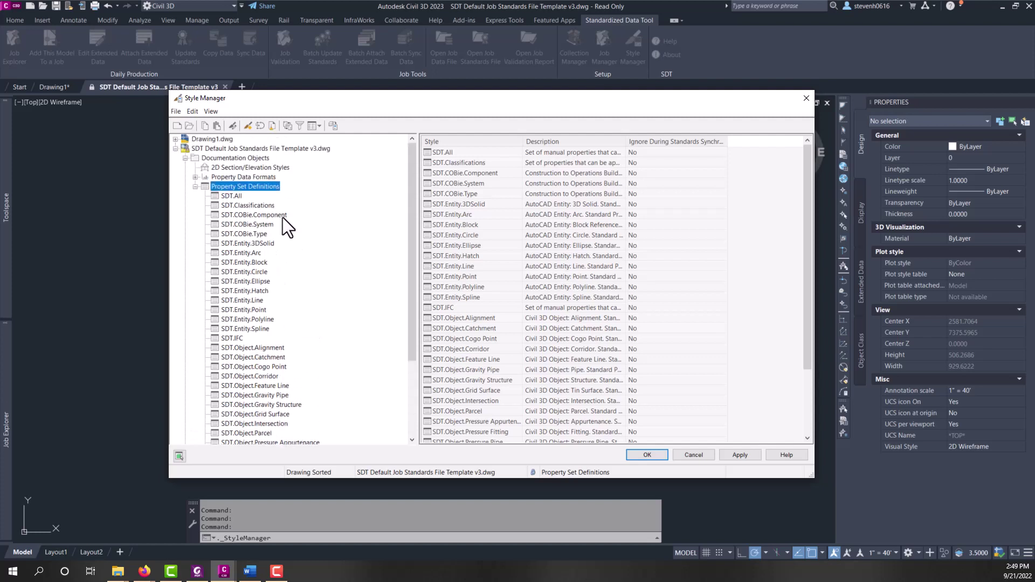
left_click(234, 197)
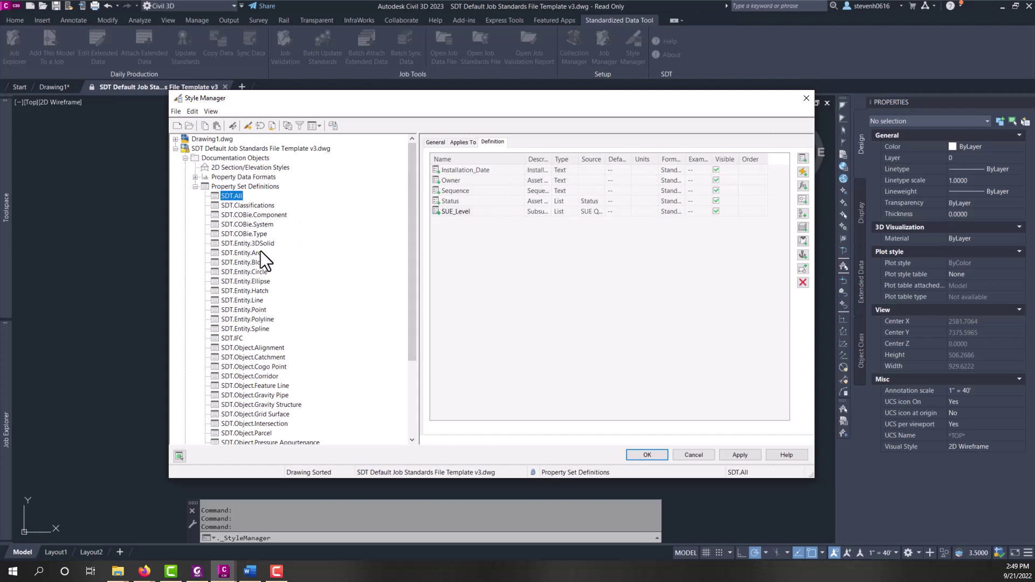
left_click(244, 262)
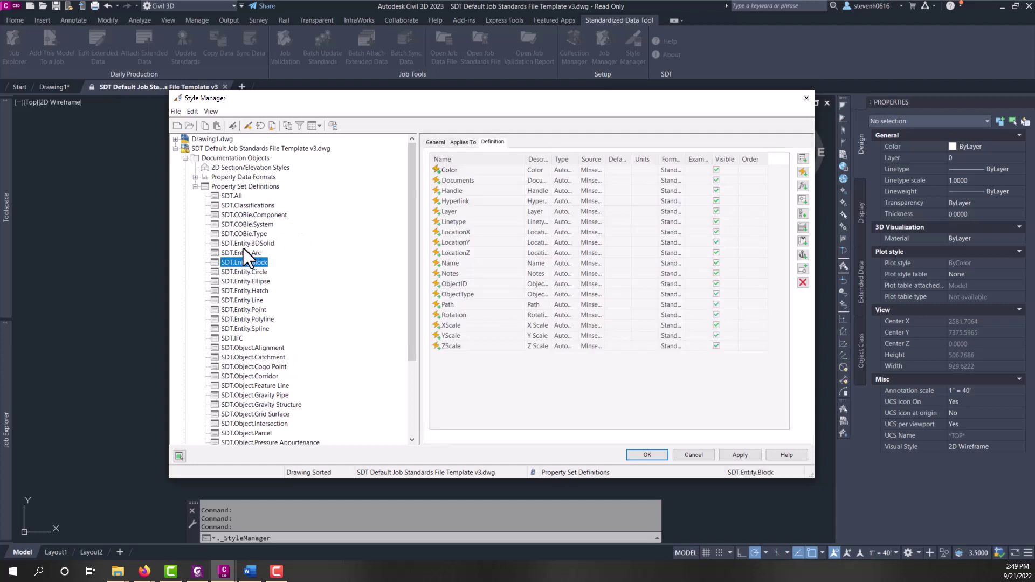
left_click(247, 243)
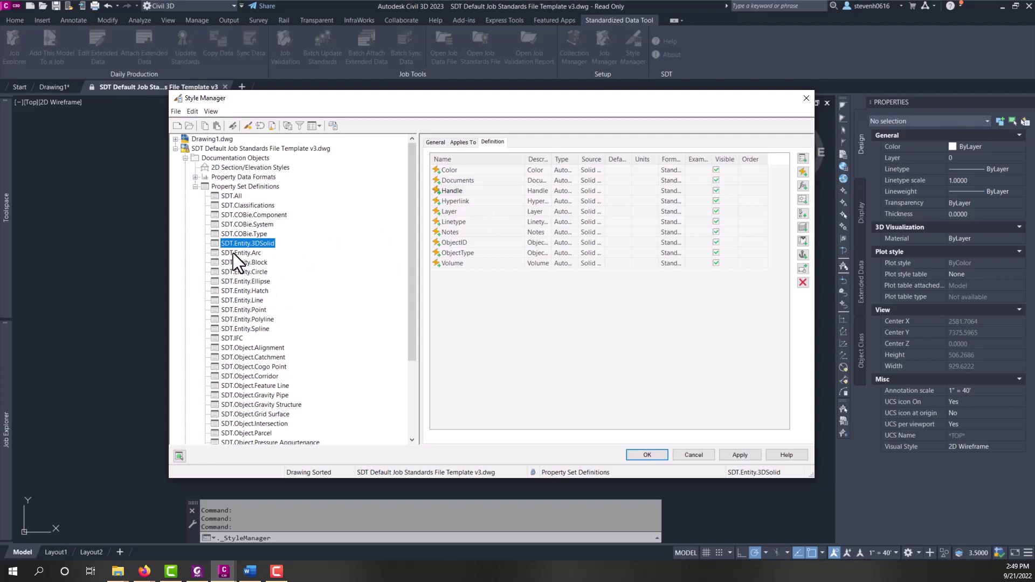
left_click(464, 143)
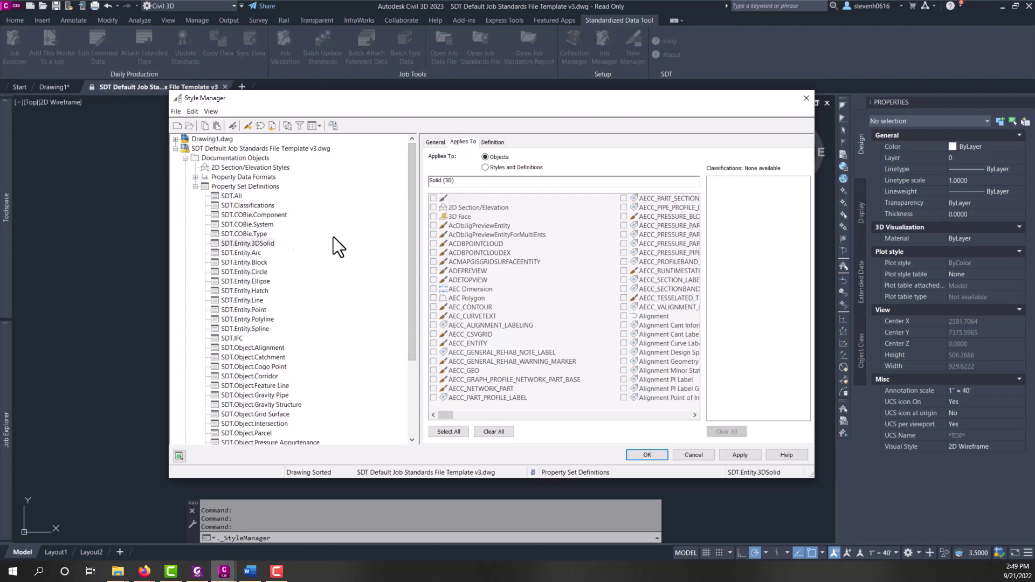
Step: Review SDT.Entity.Arc's definitions, then SDT.Object.Alignment's properties, selecting Length_Formula
left_click(241, 253)
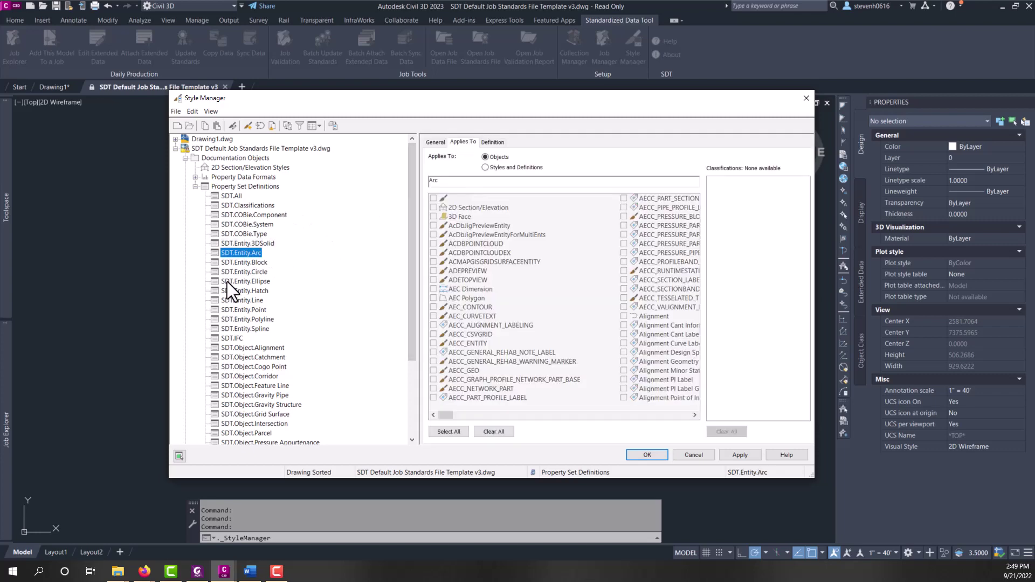
left_click(493, 142)
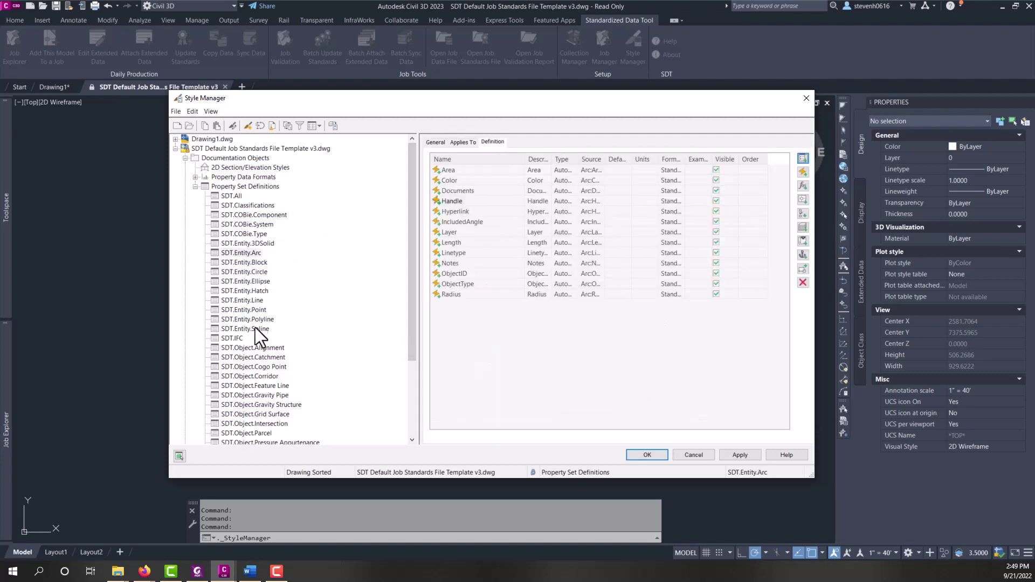
left_click(264, 348)
scroll(265, 346, "down", 2)
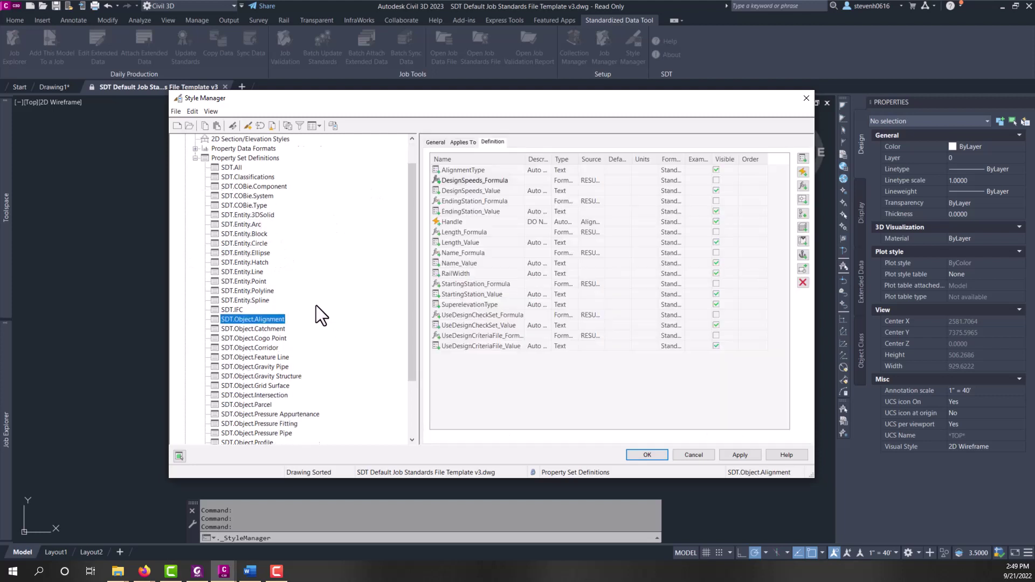
scroll(264, 284, "down", 2)
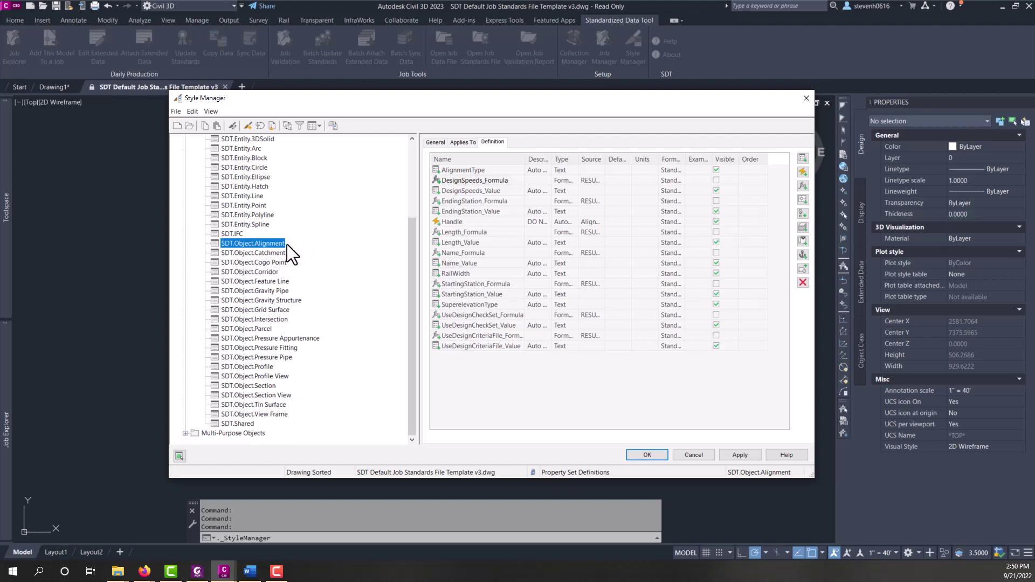
left_click(476, 232)
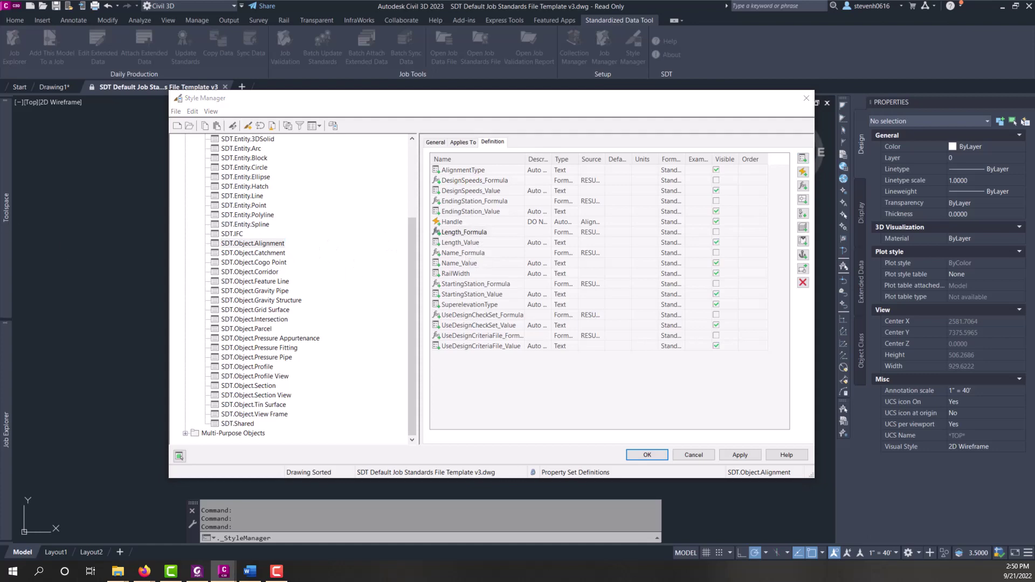
double_click(476, 232)
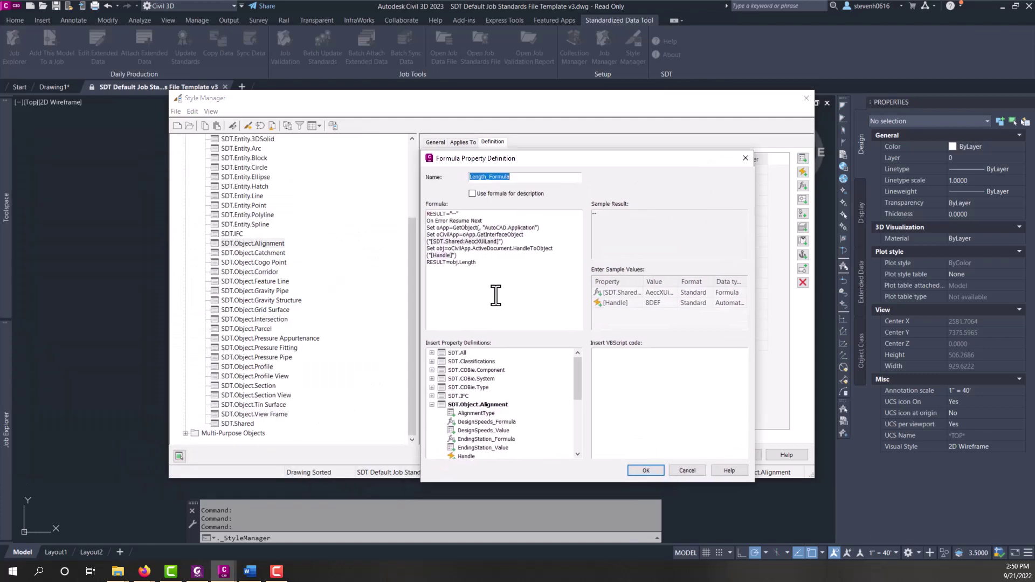
left_click_drag(483, 268, 431, 249)
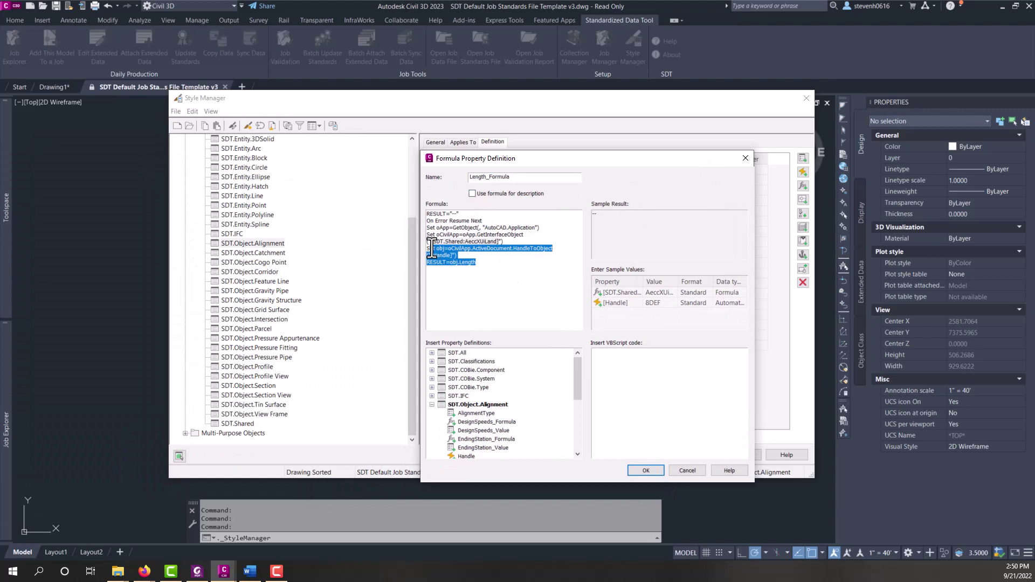
left_click(513, 271)
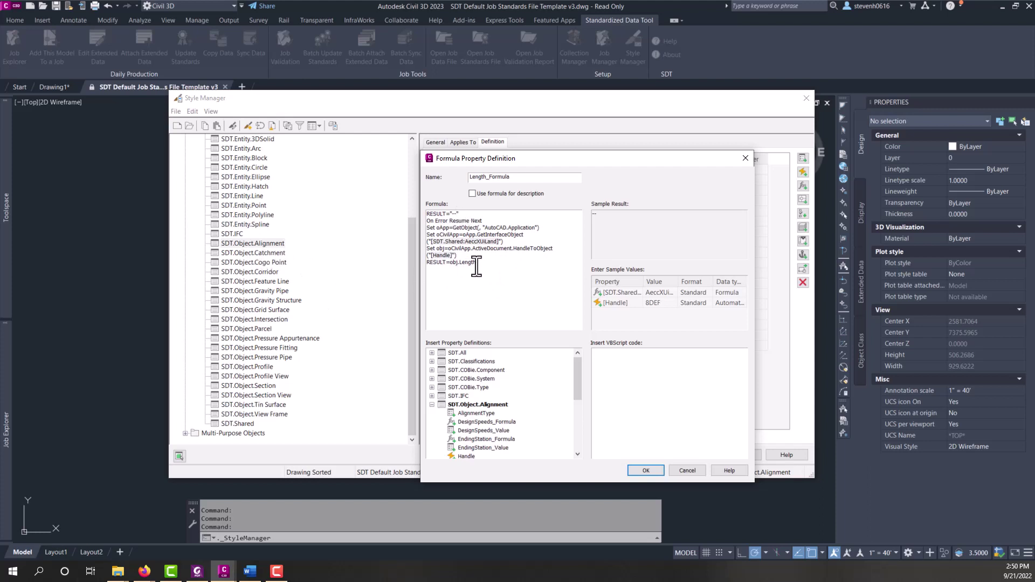
left_click_drag(477, 263, 439, 267)
left_click(687, 471)
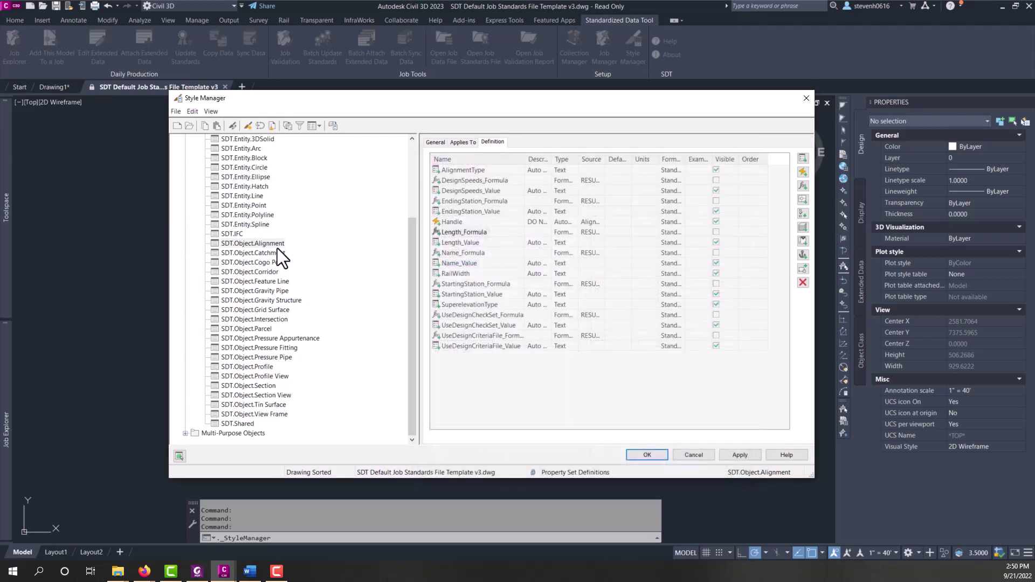
Step: Select the Length_Formula and Length_Value properties, then review the SDT.Shared property set definition
left_click(475, 232)
left_click(477, 244)
left_click(240, 423)
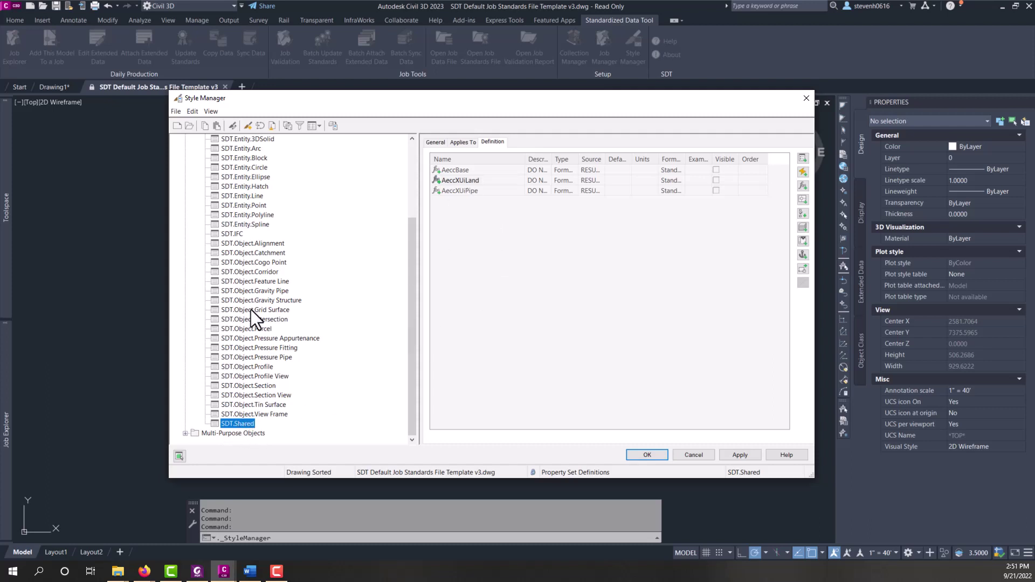
scroll(242, 260, "up", 4)
scroll(243, 270, "down", 2)
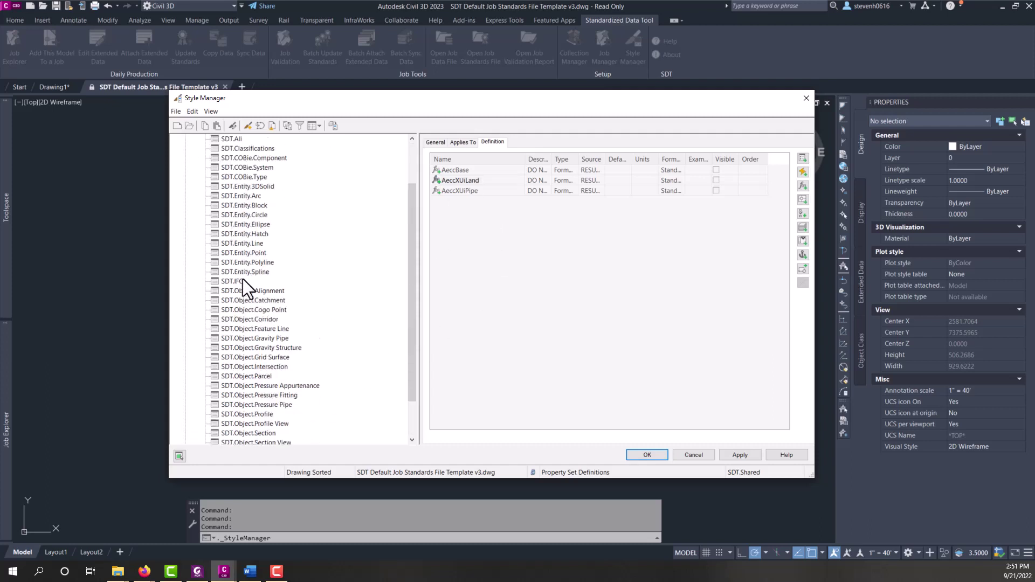
scroll(280, 264, "up", 2)
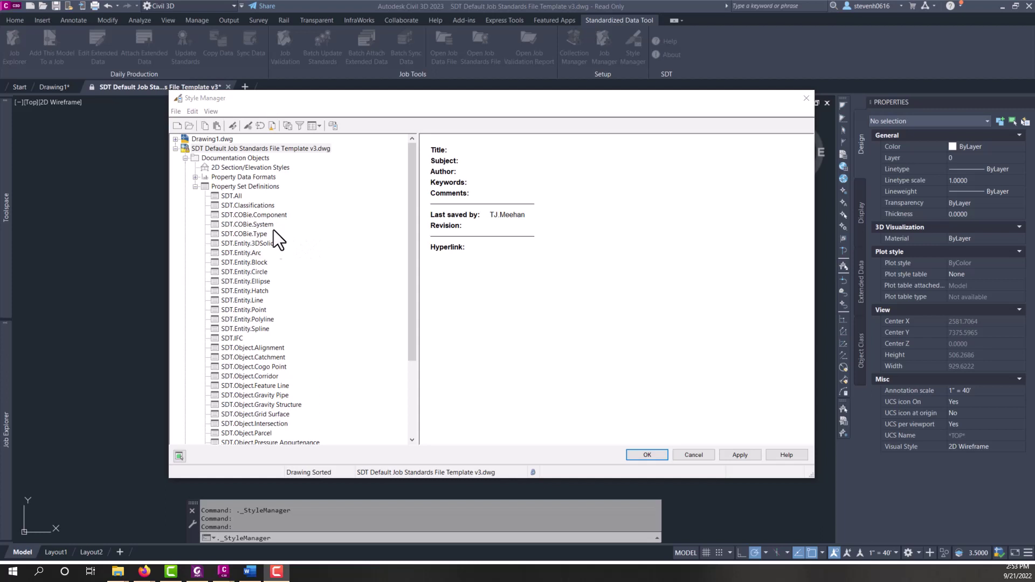
Step: Review the SDT.Classifications, SDT.COBie.Component, System, Type and SDT.IFC property sets
left_click(241, 206)
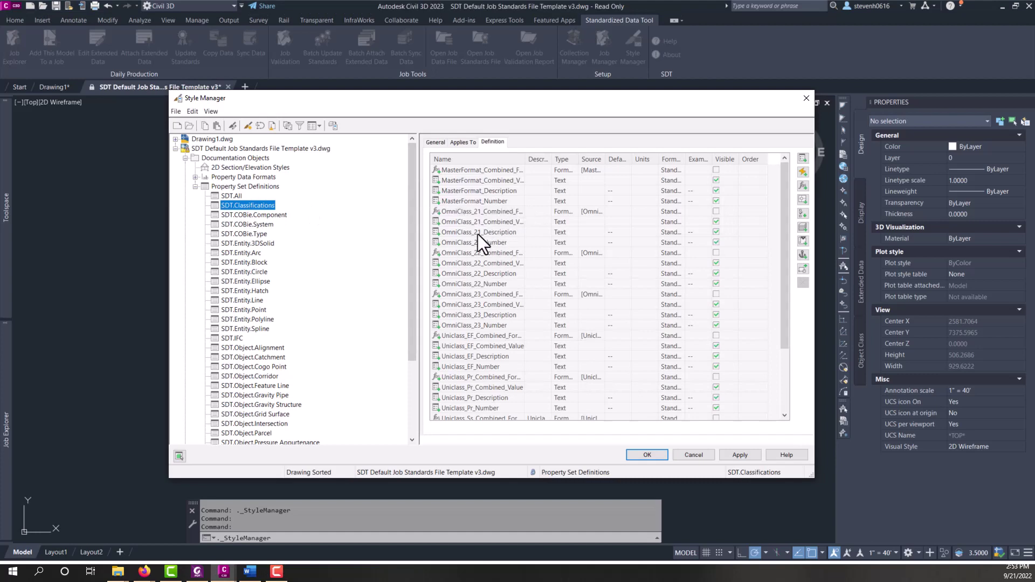
left_click(246, 215)
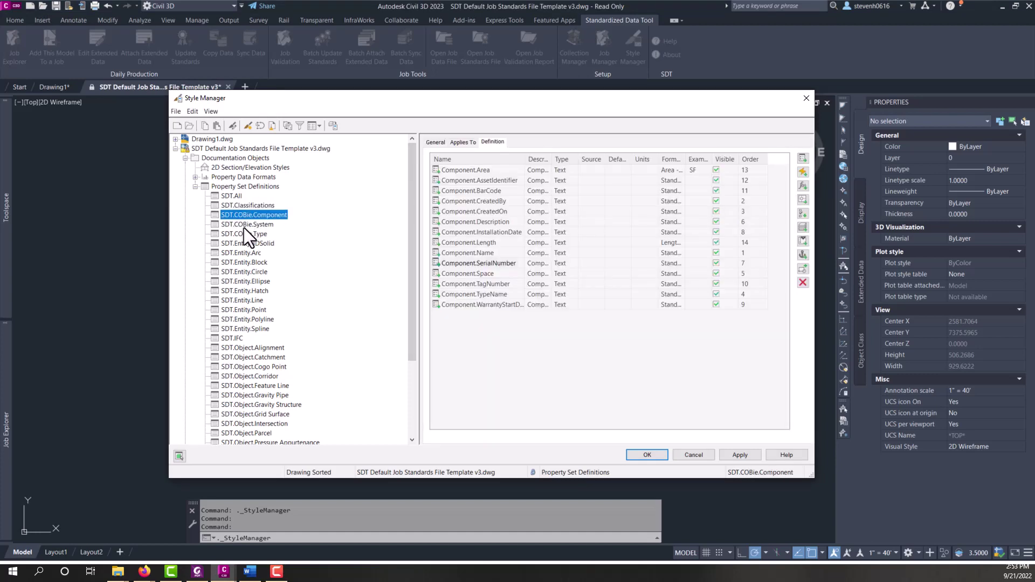
left_click(244, 225)
left_click(244, 234)
left_click(234, 339)
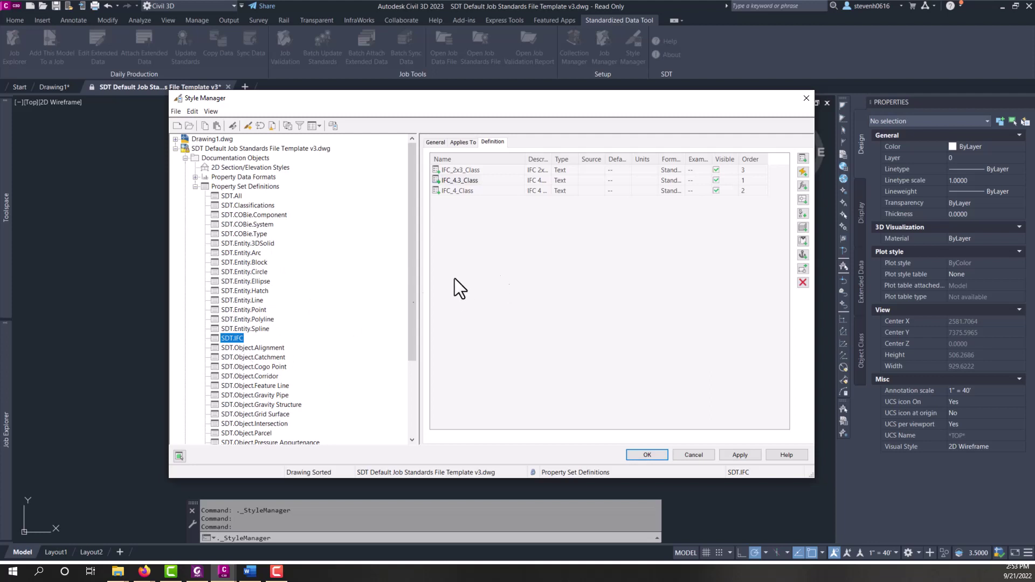
Step: Review SDT.Object.Section View, then cancel out of Style Manager
scroll(348, 303, "down", 4)
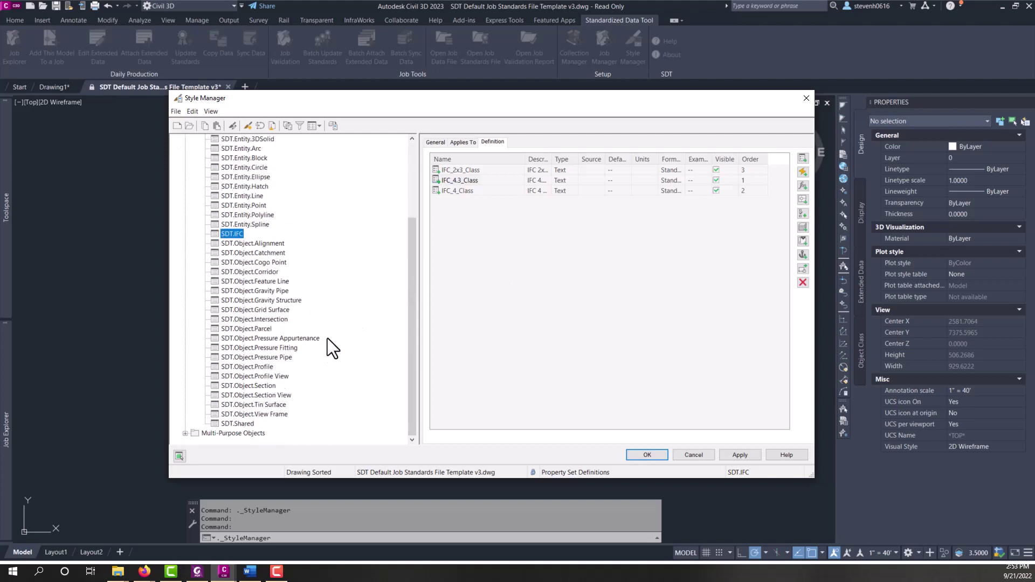
left_click(251, 395)
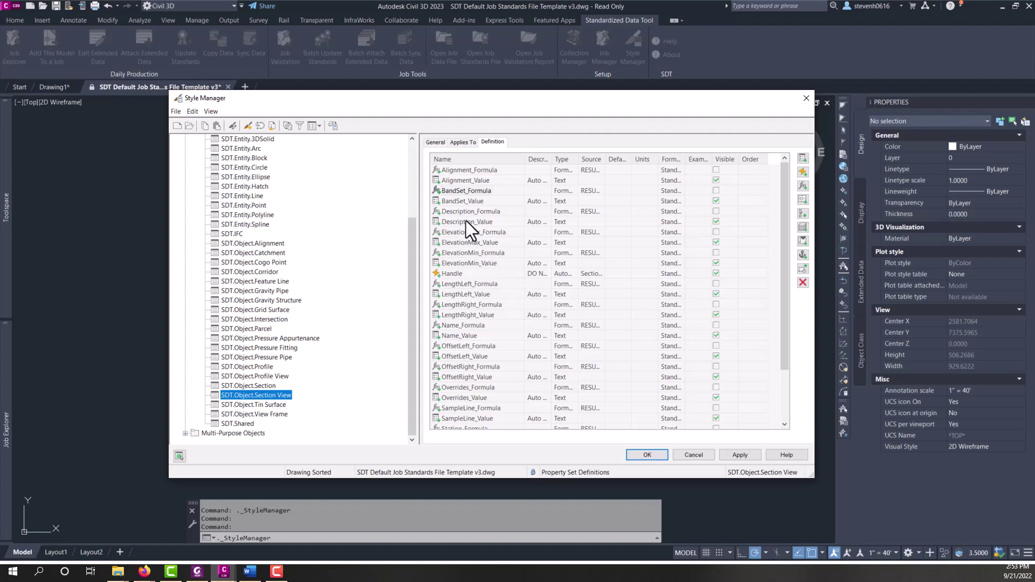
scroll(229, 152, "up", 4)
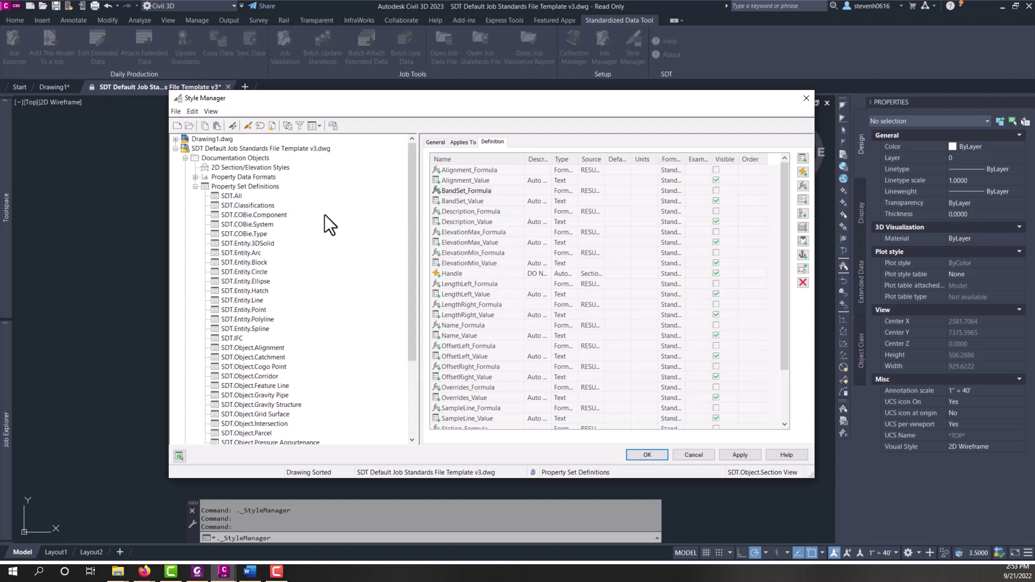
left_click(697, 455)
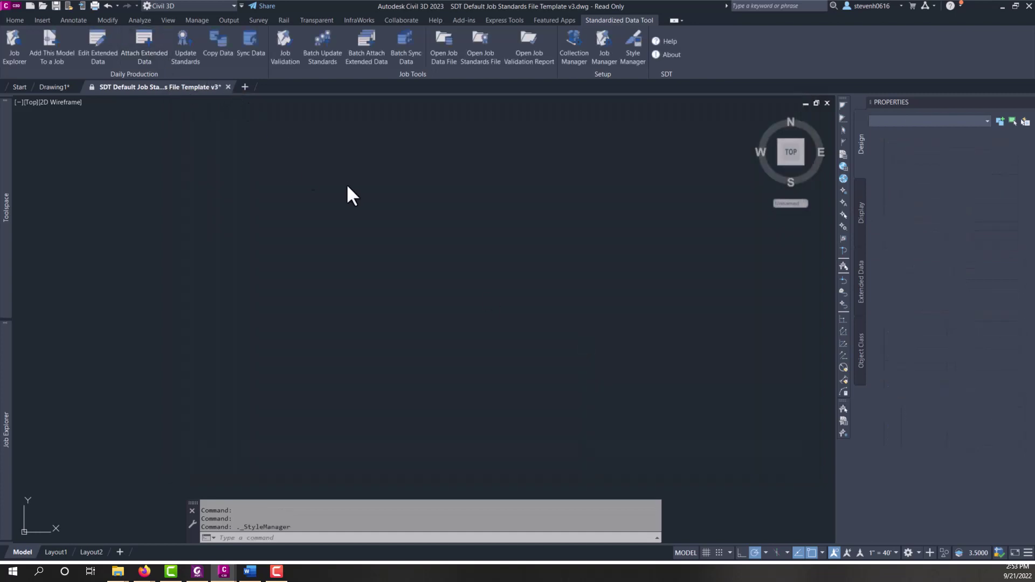
Step: Decline the prompt, then close and reopen the Job Explorer
left_click(558, 313)
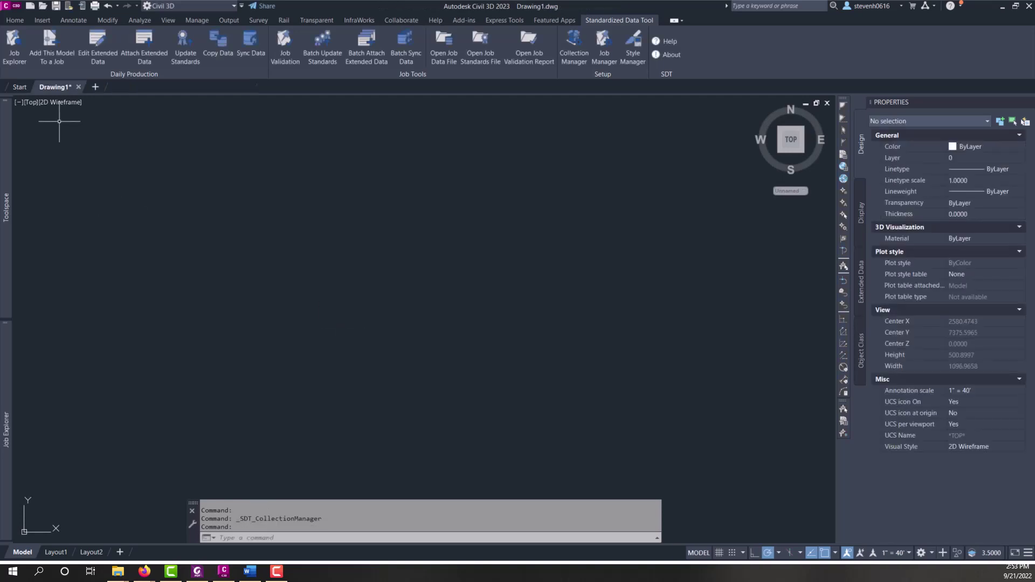
mouse_move(7, 358)
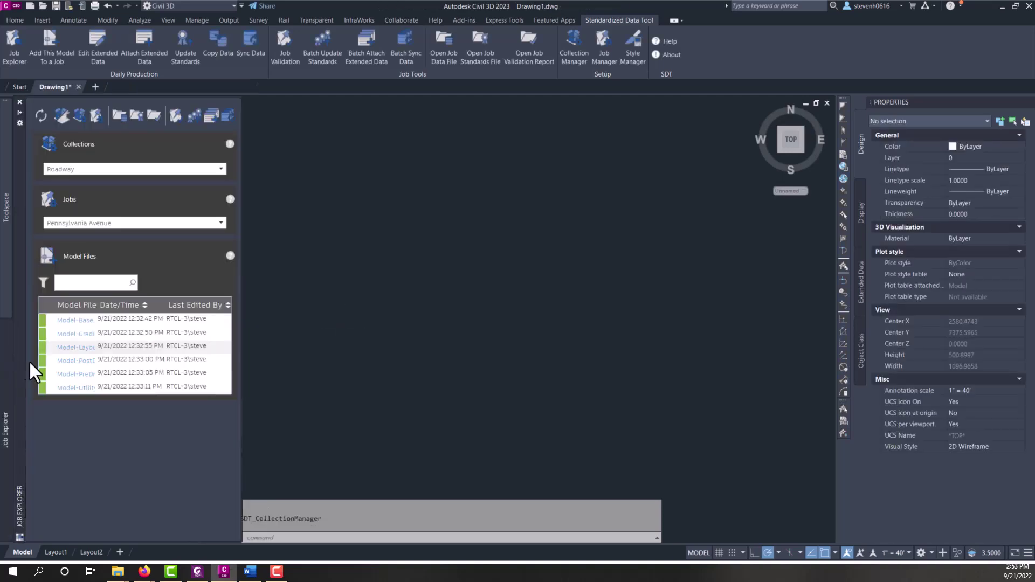
left_click(20, 102)
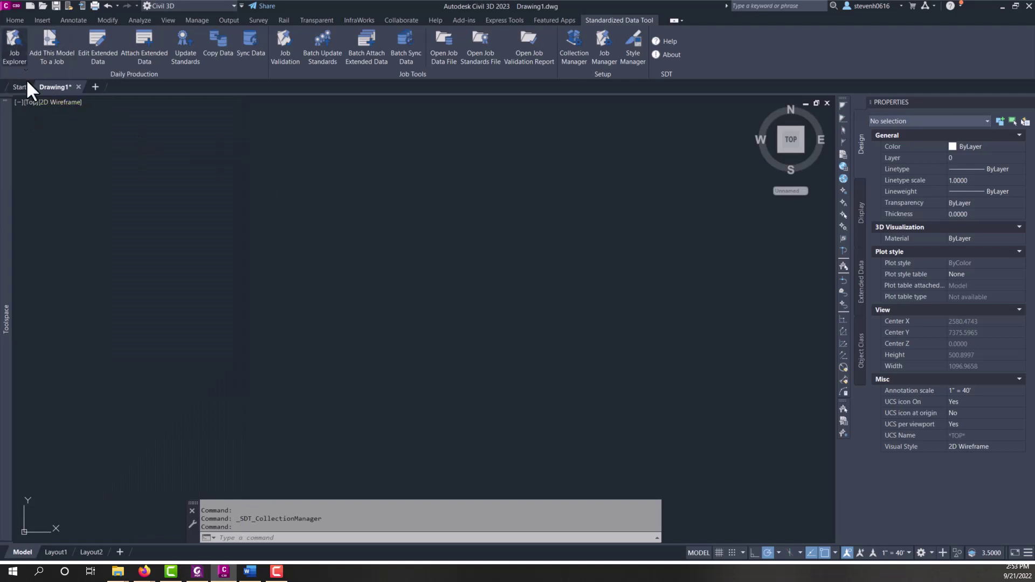
left_click(16, 52)
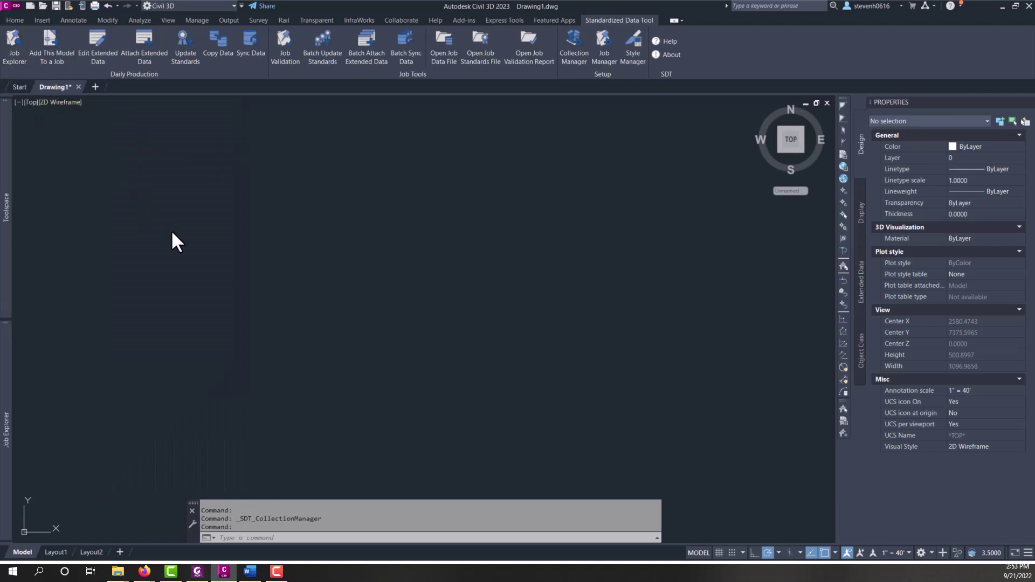
Step: Select the Roadway collection and Pennsylvania Avenue job, then open Model-Layout.dwg
mouse_move(5, 344)
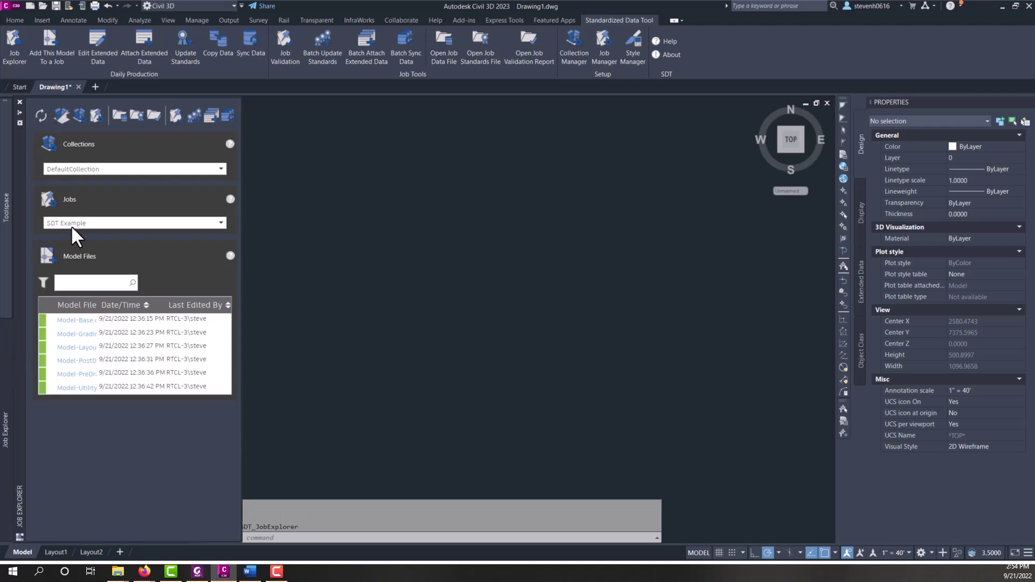
left_click(115, 170)
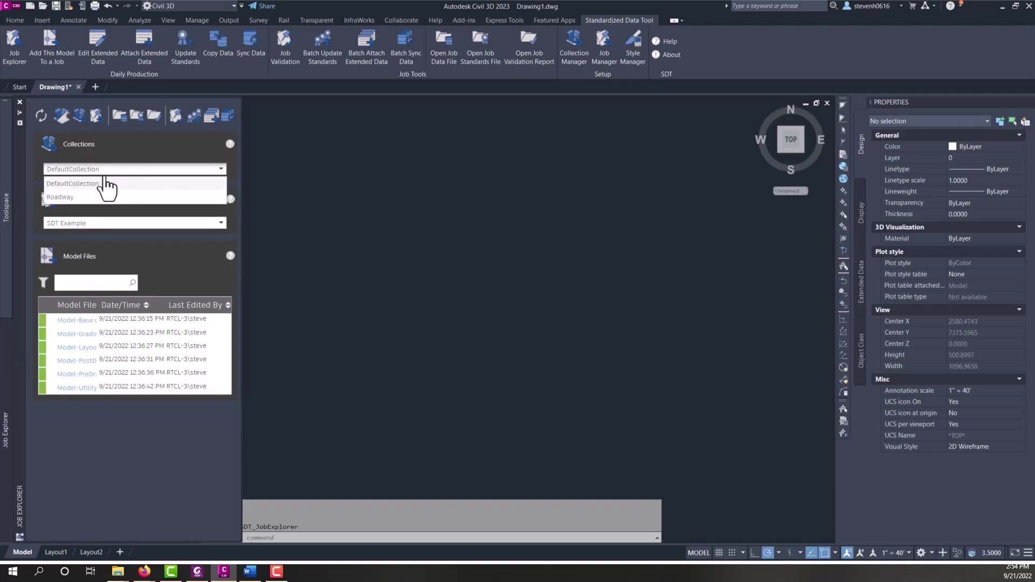
left_click(81, 198)
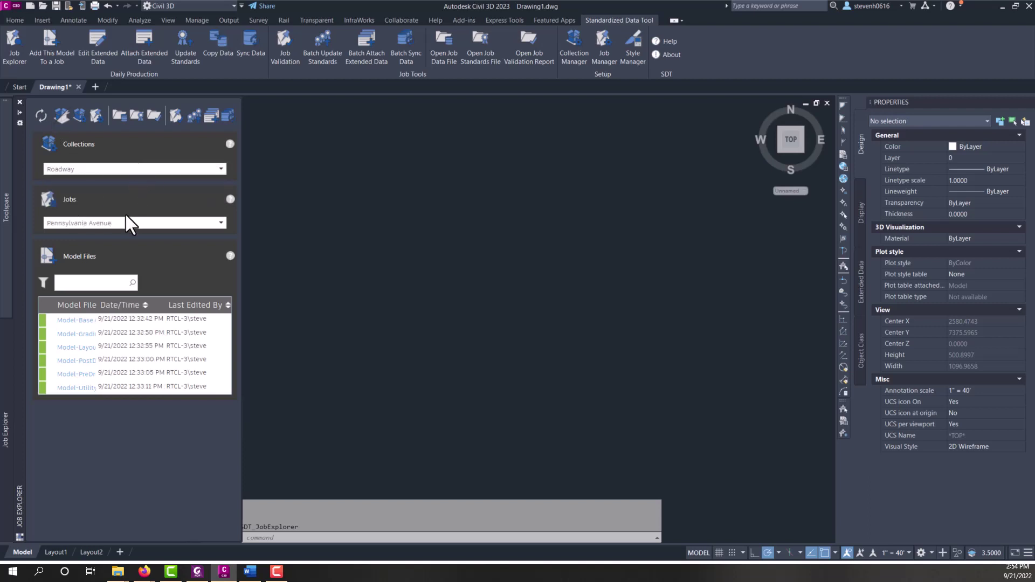
left_click(127, 224)
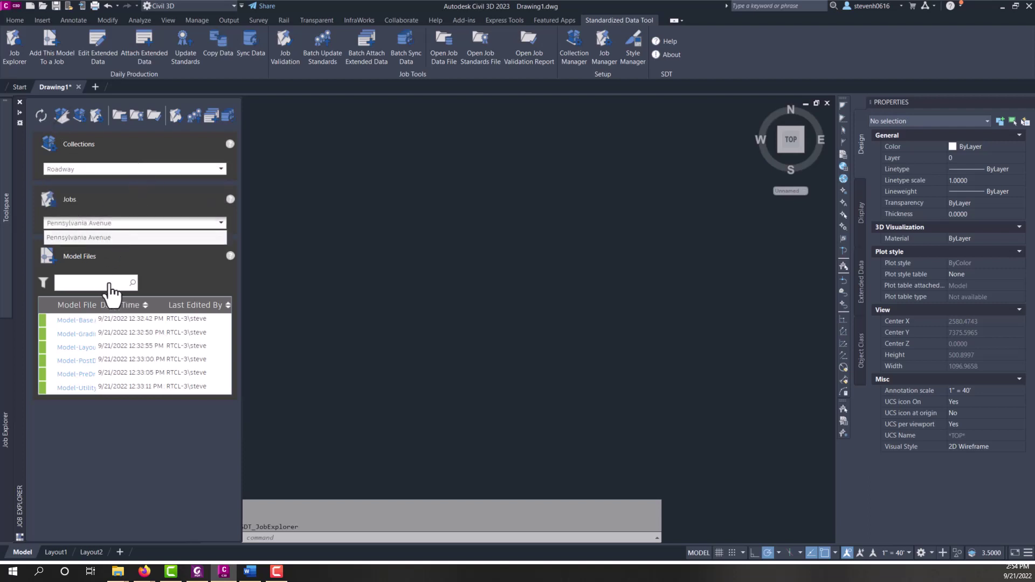
left_click(89, 237)
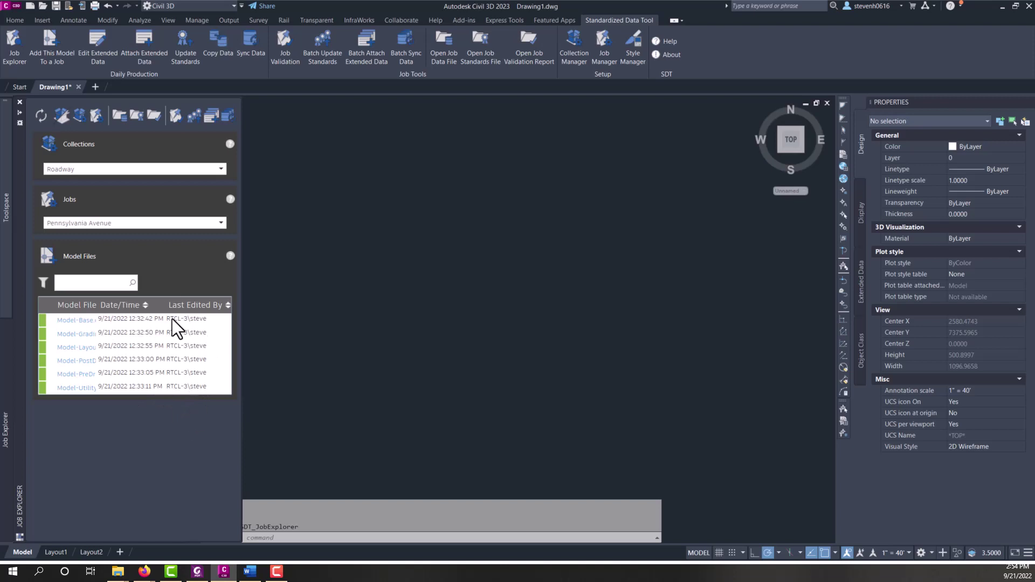
left_click(91, 350)
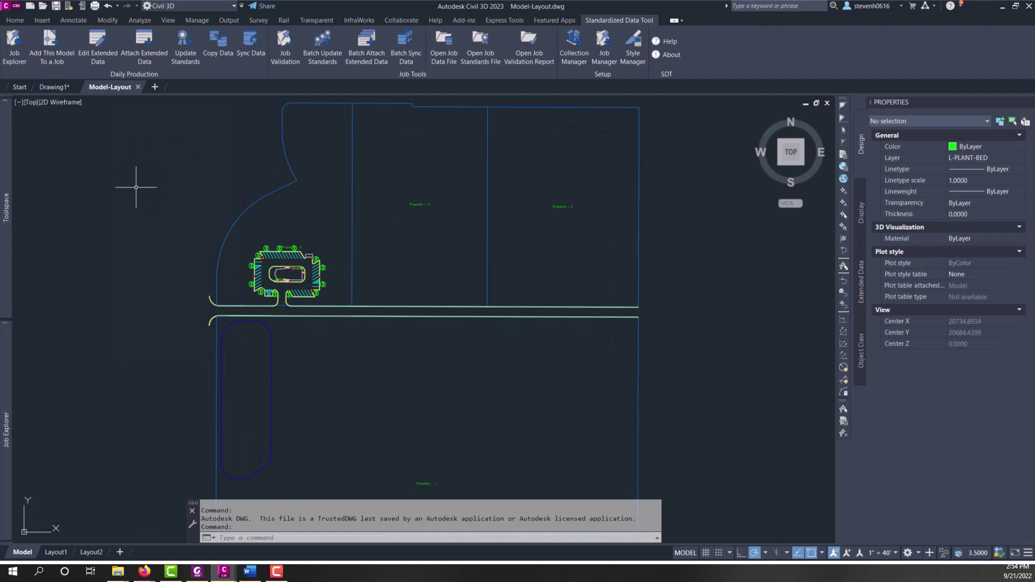
Step: Refresh the Job Explorer and check Model-Layout's orange in-use lock status
mouse_move(7, 360)
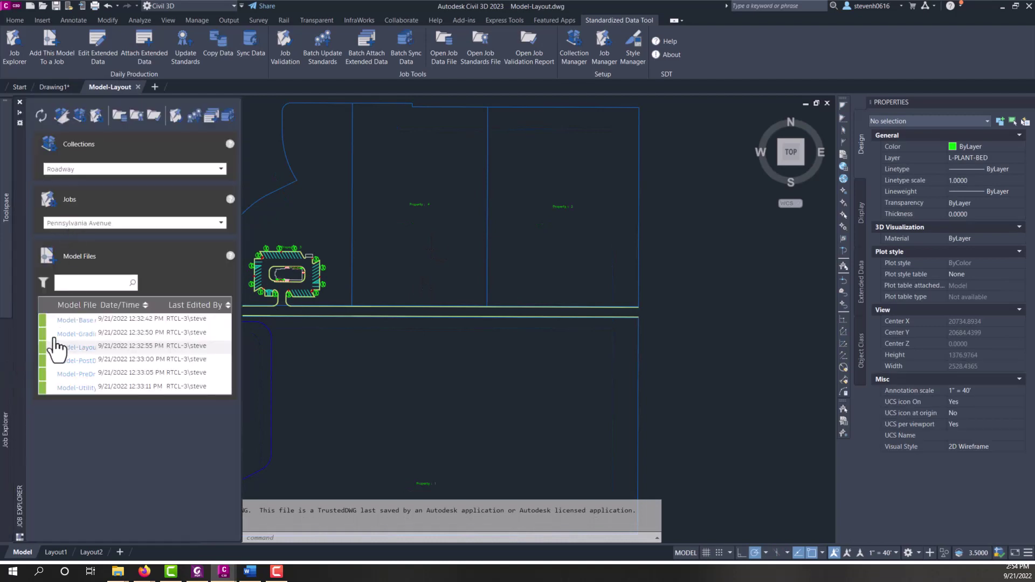
left_click(40, 115)
mouse_move(43, 346)
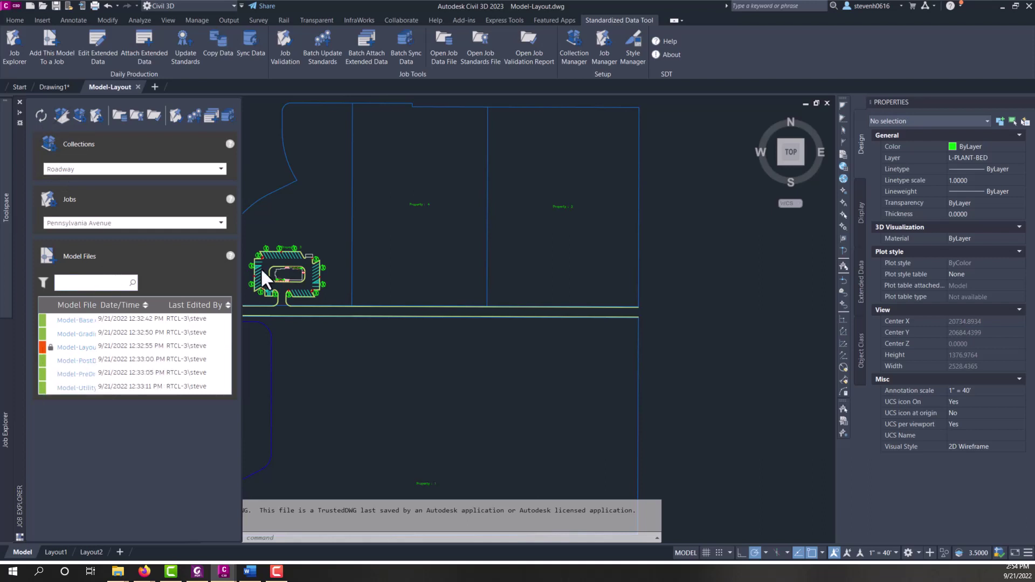
mouse_move(4, 360)
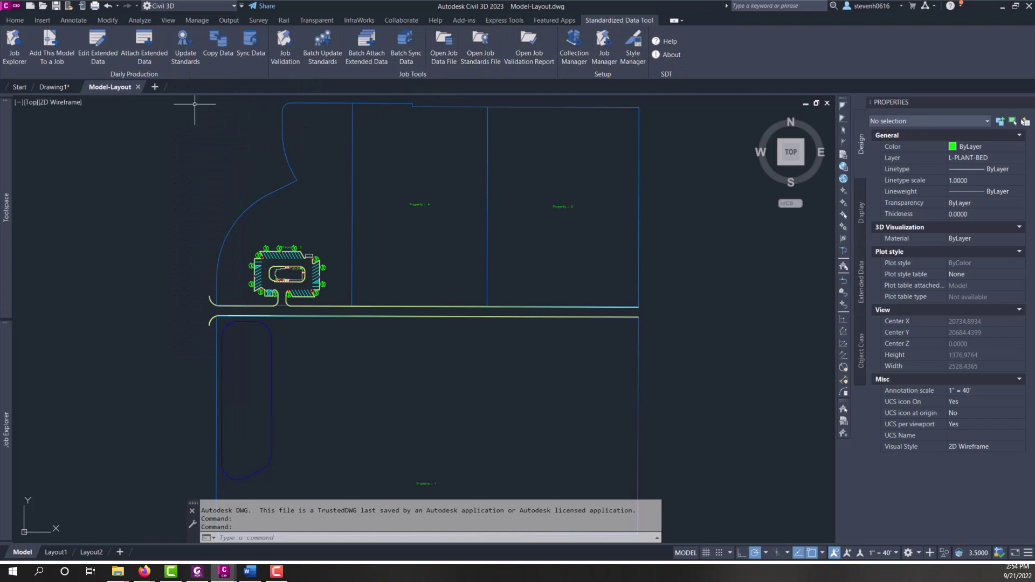
Step: Close Model-Layout and Drawing1 without saving, then refresh Job Explorer to clear the file lock
left_click(138, 87)
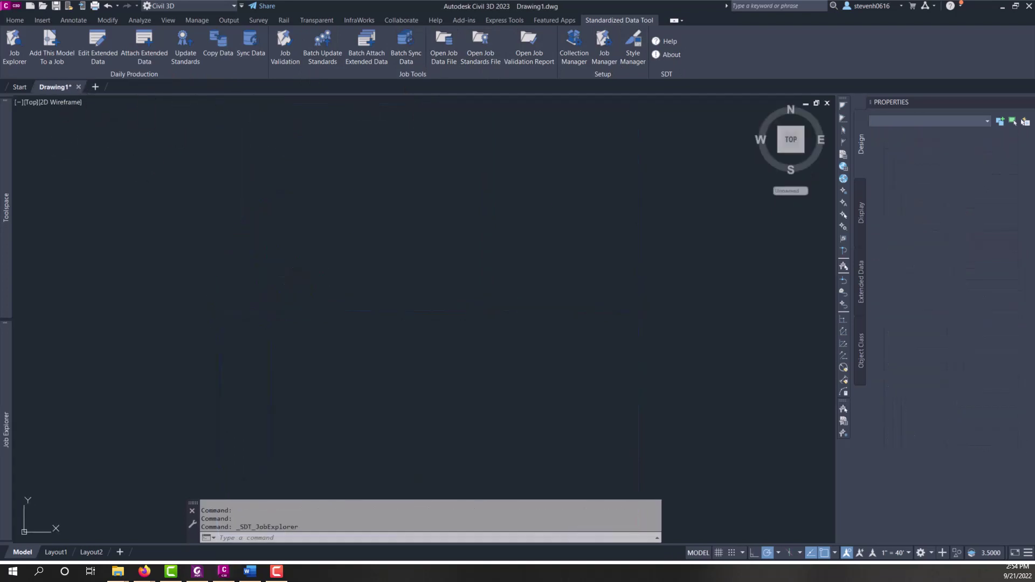
left_click(78, 87)
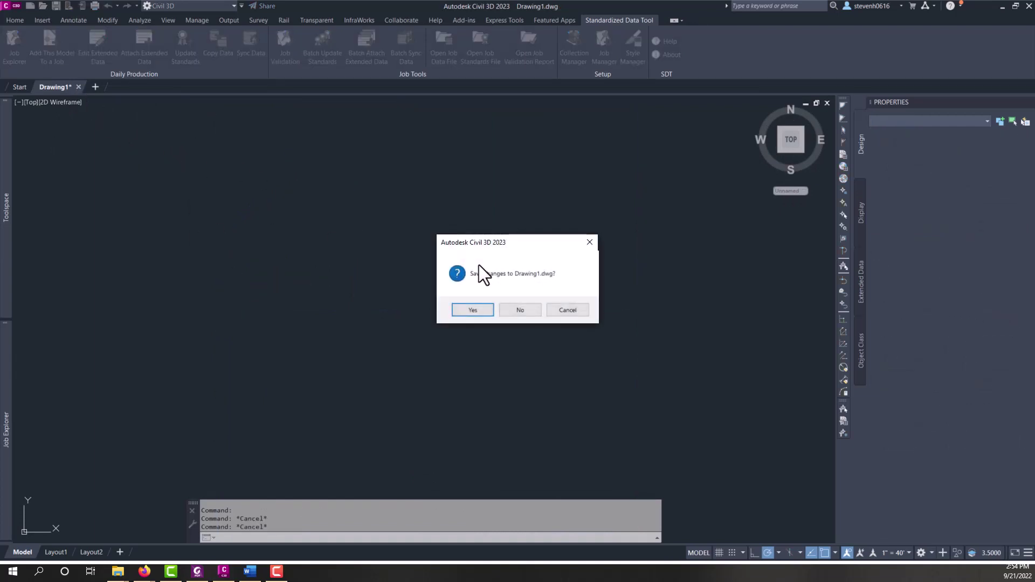
left_click(520, 310)
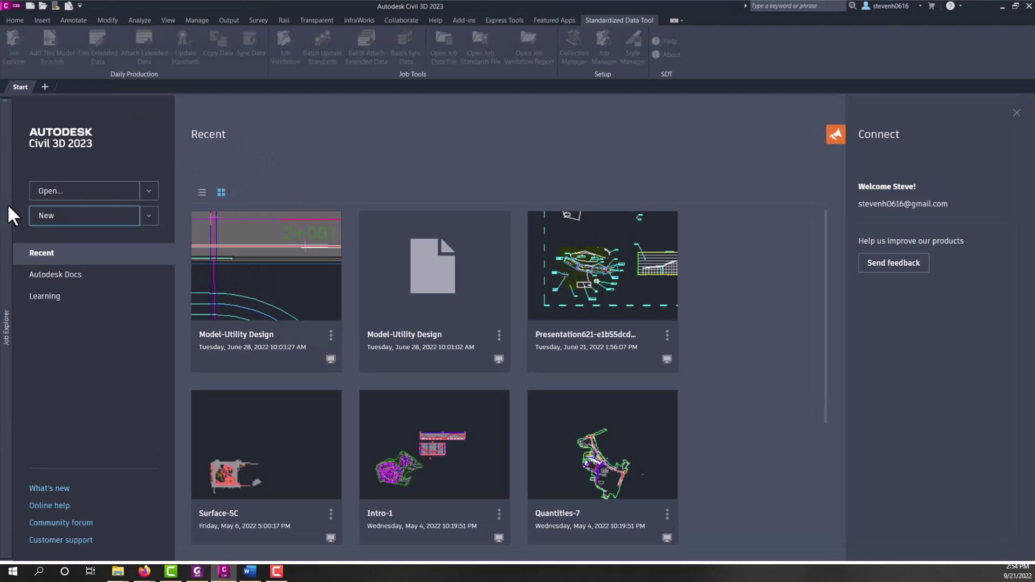
mouse_move(7, 203)
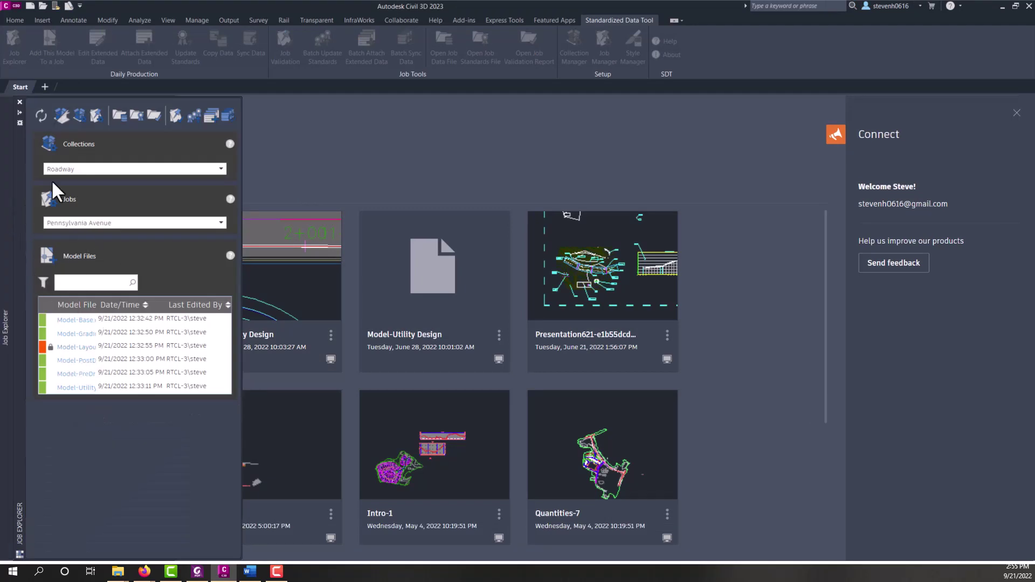
left_click(39, 115)
Step: Reopen Model-Layout.dwg from the Pennsylvania Avenue job's file list in Job Explorer
double_click(86, 348)
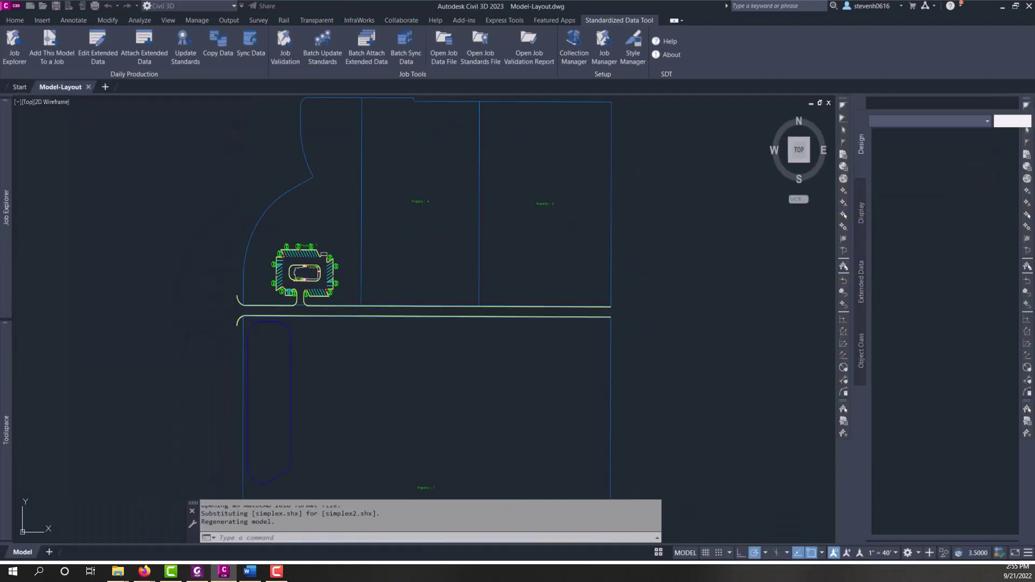
mouse_move(6, 247)
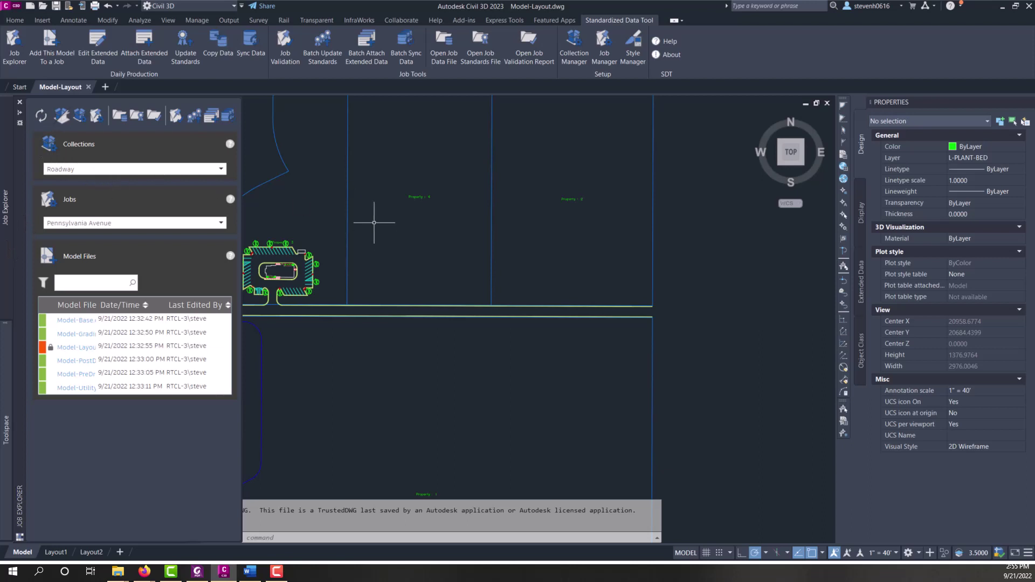
left_click(399, 222)
left_click(448, 208)
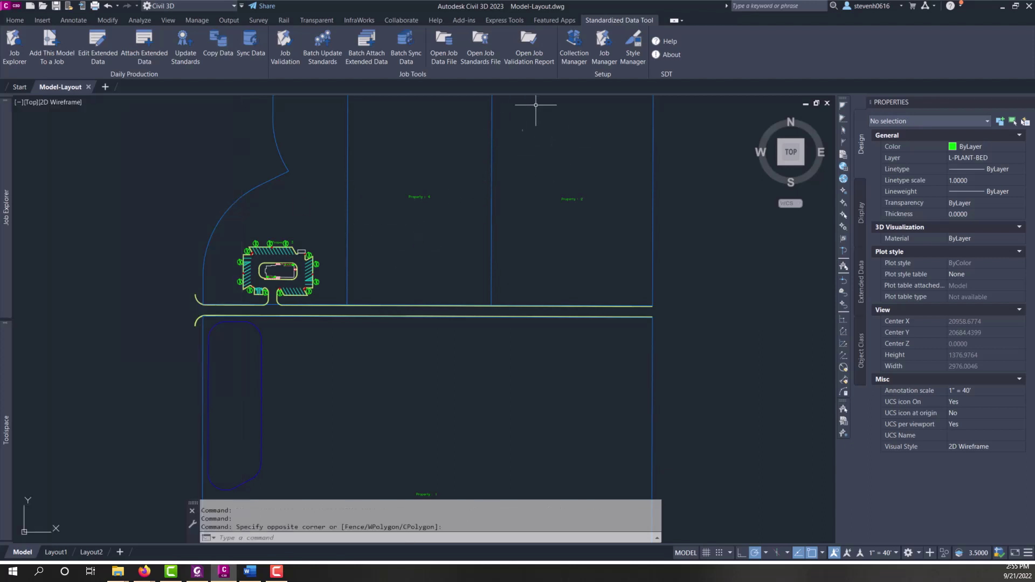
Step: Create a new collection in the Job and Collection Manager, setting its name and description to 'Example'
left_click(582, 50)
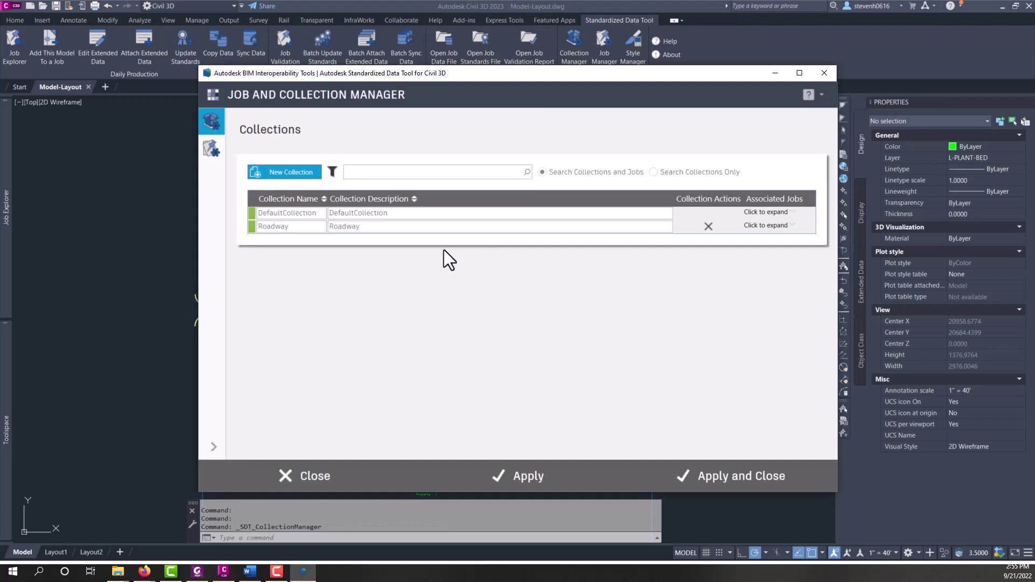
left_click(291, 172)
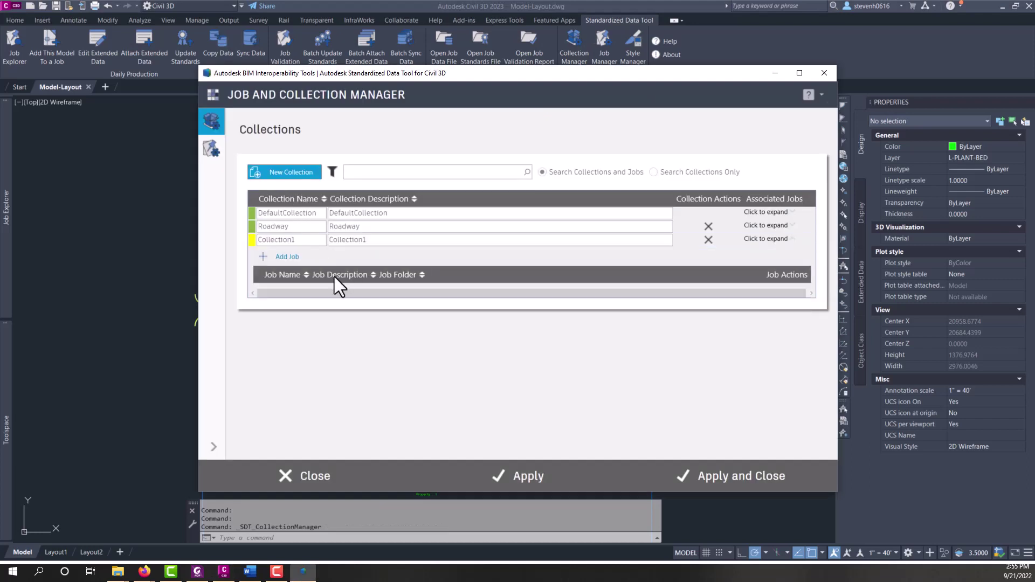
left_click(305, 240)
left_click_drag(306, 242, 251, 243)
type("Example")
left_click_drag(368, 240, 326, 242)
type("Example")
Step: Start a new job named 'Example' in the Example collection and continue to the standards file step
left_click(282, 257)
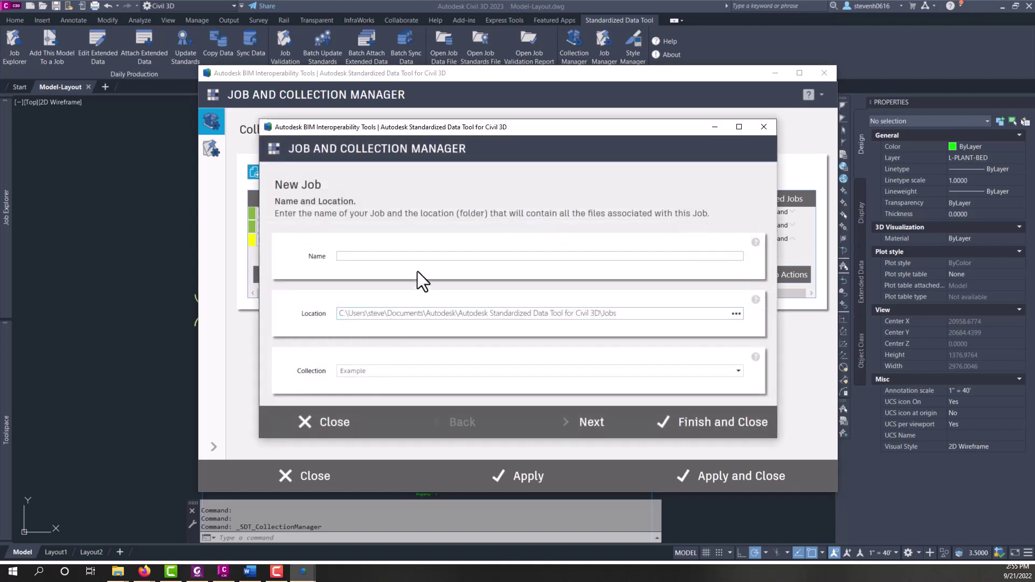
type("Example")
left_click(485, 305)
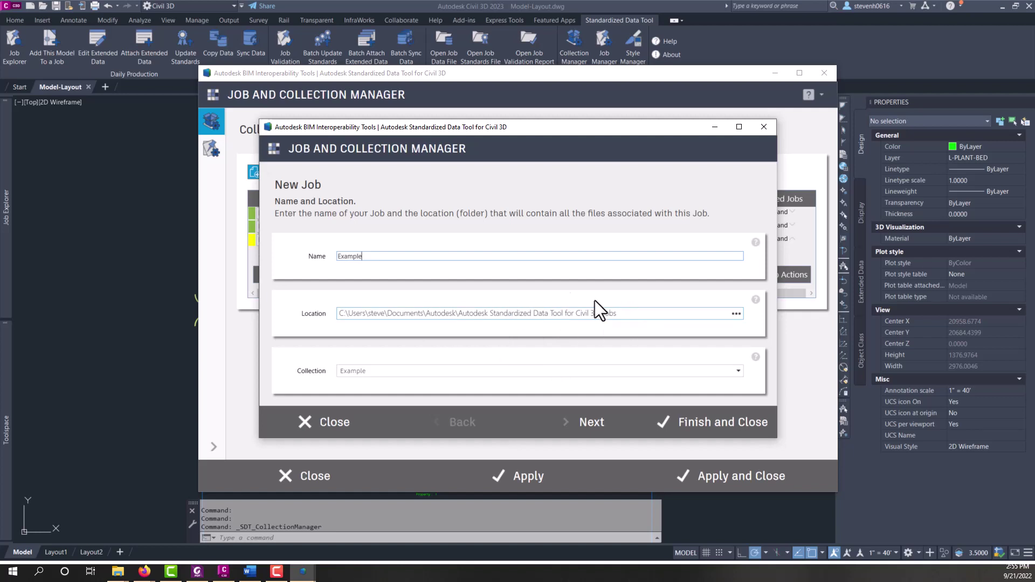
left_click(610, 433)
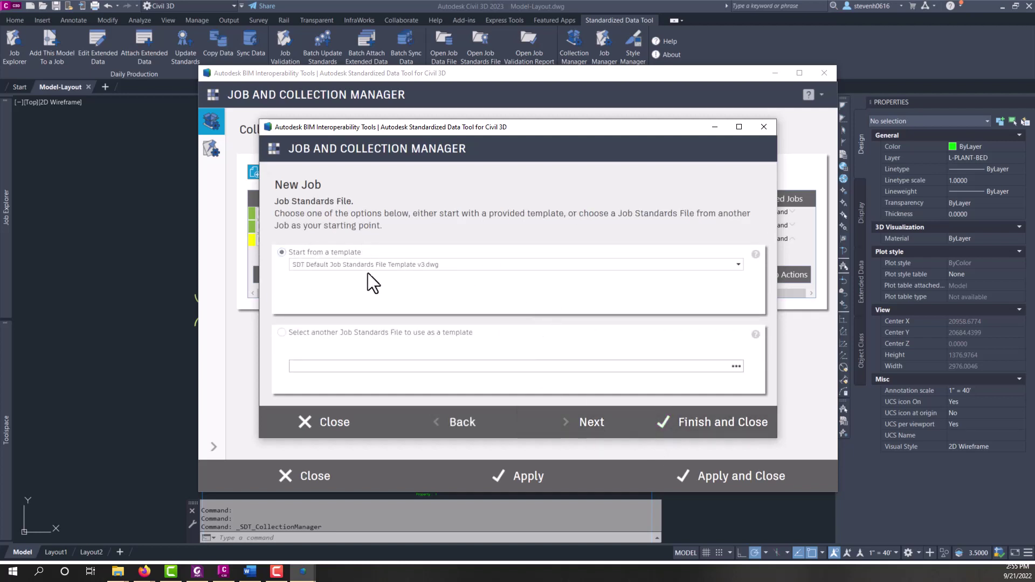
Step: Keep SDT Default Job Standards File Template v3.dwg and the default job data template
left_click(442, 270)
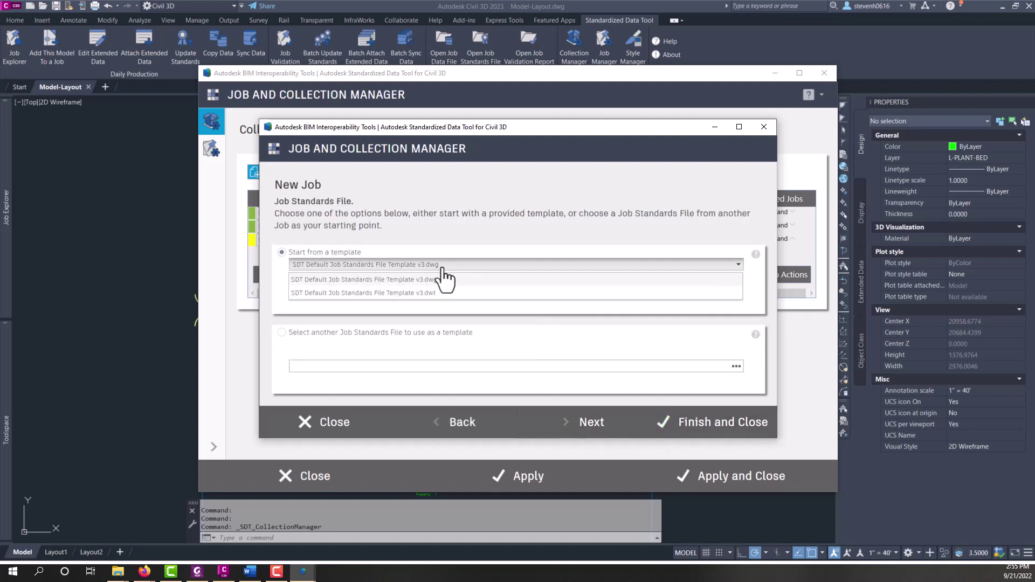
left_click(442, 276)
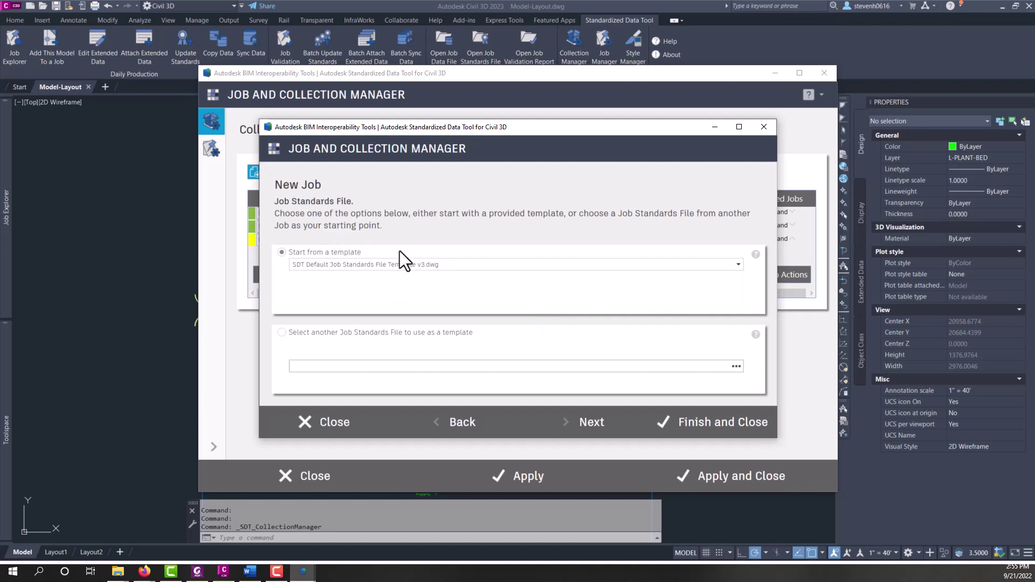
left_click(599, 423)
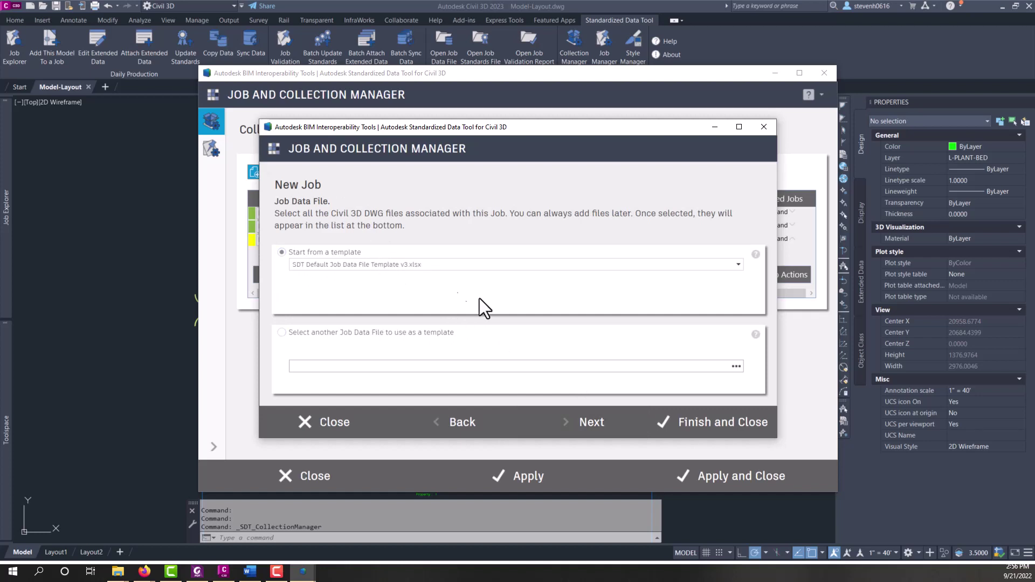
left_click(594, 432)
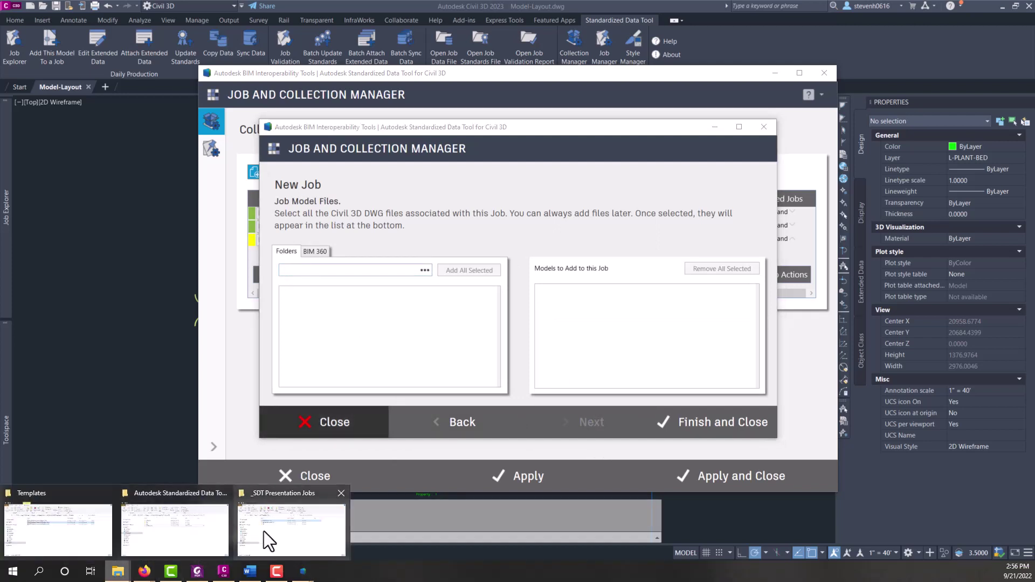
Step: Copy the _SDT Presentation Jobs folder path from File Explorer, then minimize the window
key("alt+Tab")
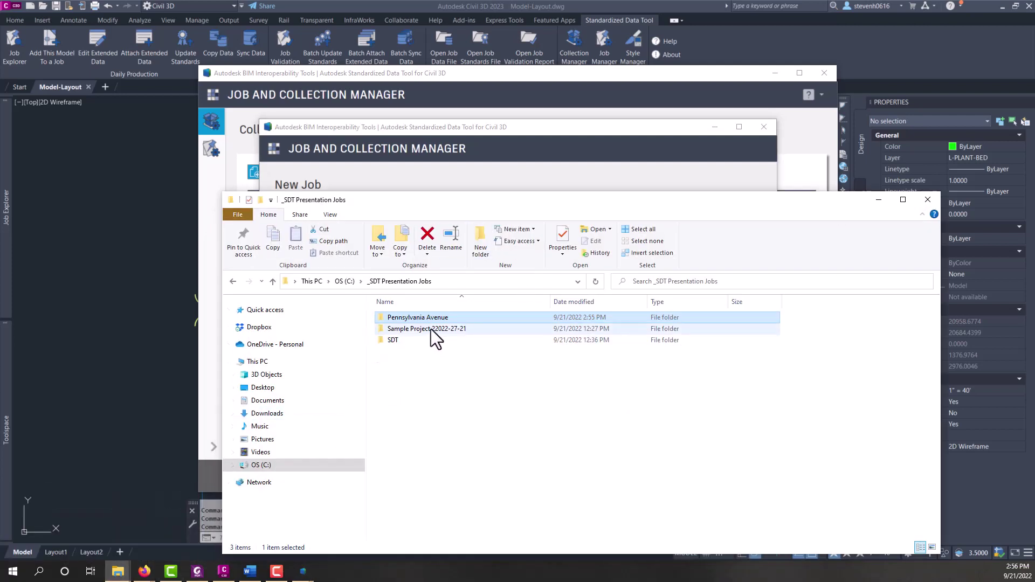
left_click(464, 281)
key("ctrl+c")
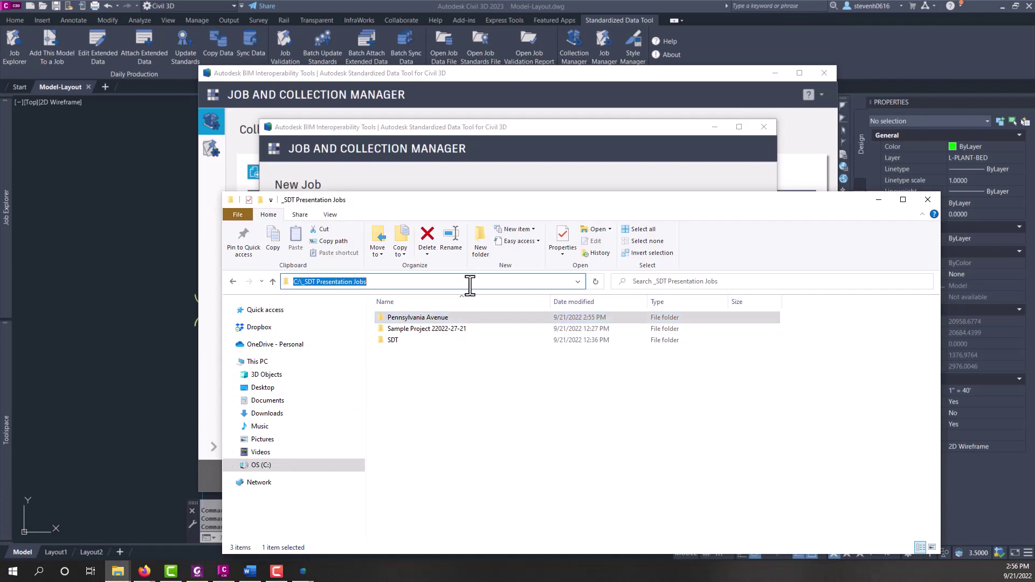
left_click(882, 206)
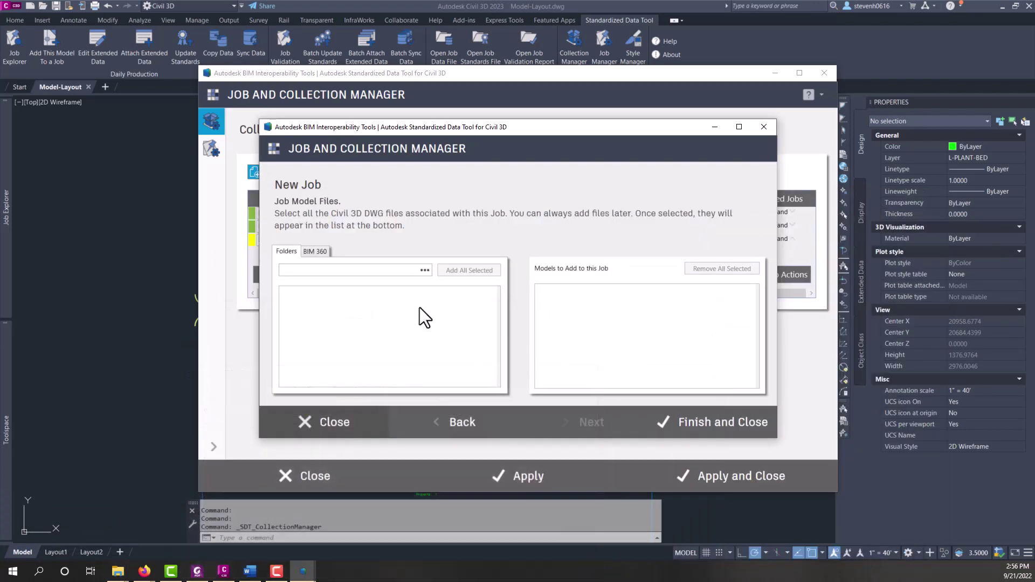
Step: Set the model source folder to C:\_SDT Presentation Jobs\Sample Project 22022-27-21
left_click(337, 275)
key("ctrl+v")
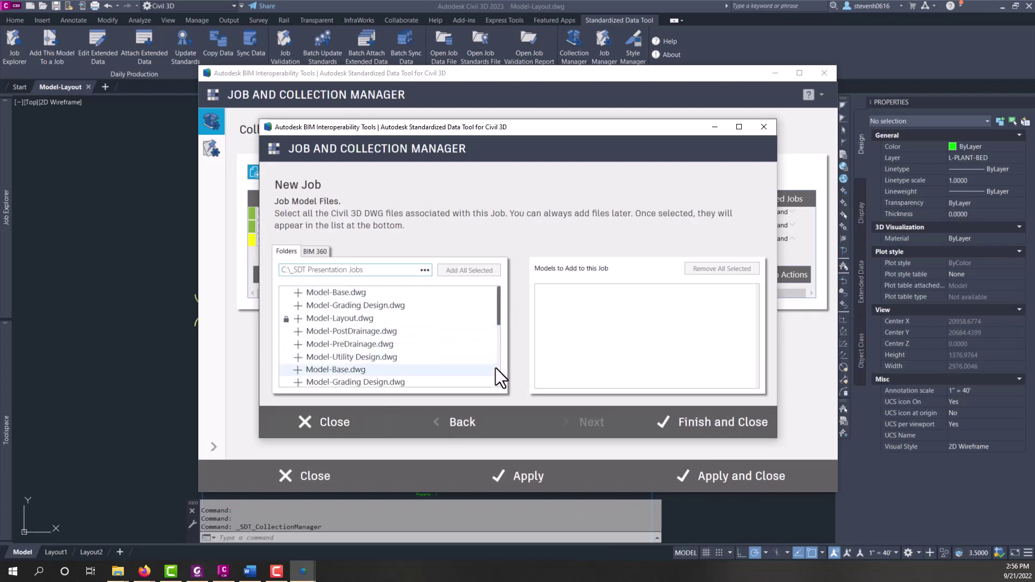
left_click_drag(501, 312, 505, 277)
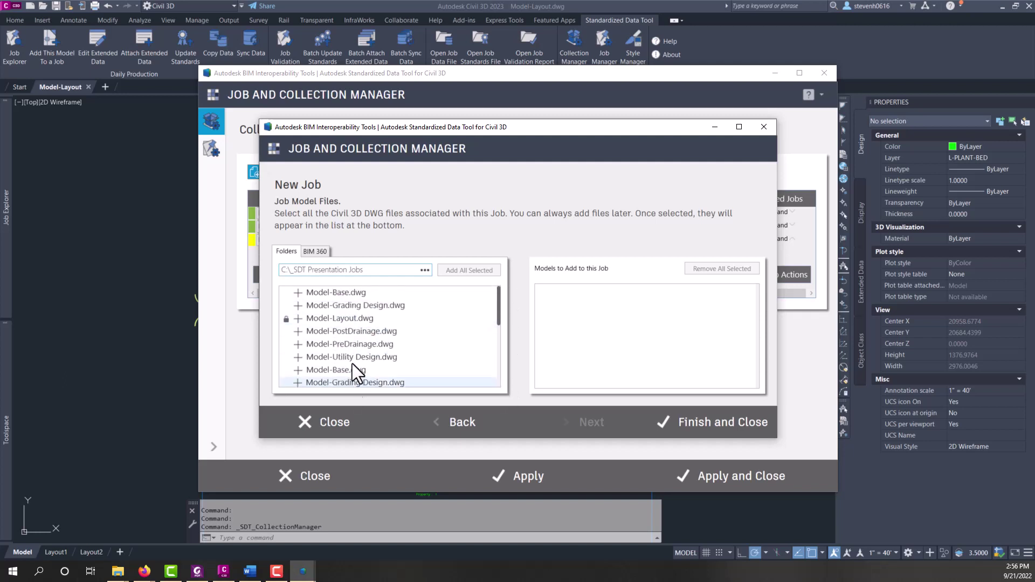
left_click(425, 270)
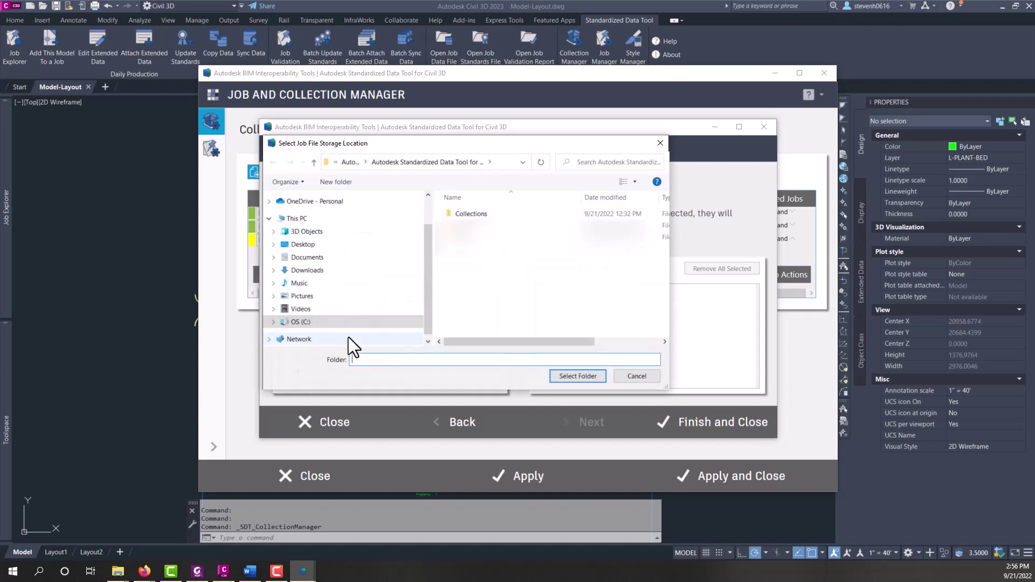
left_click(351, 321)
double_click(472, 261)
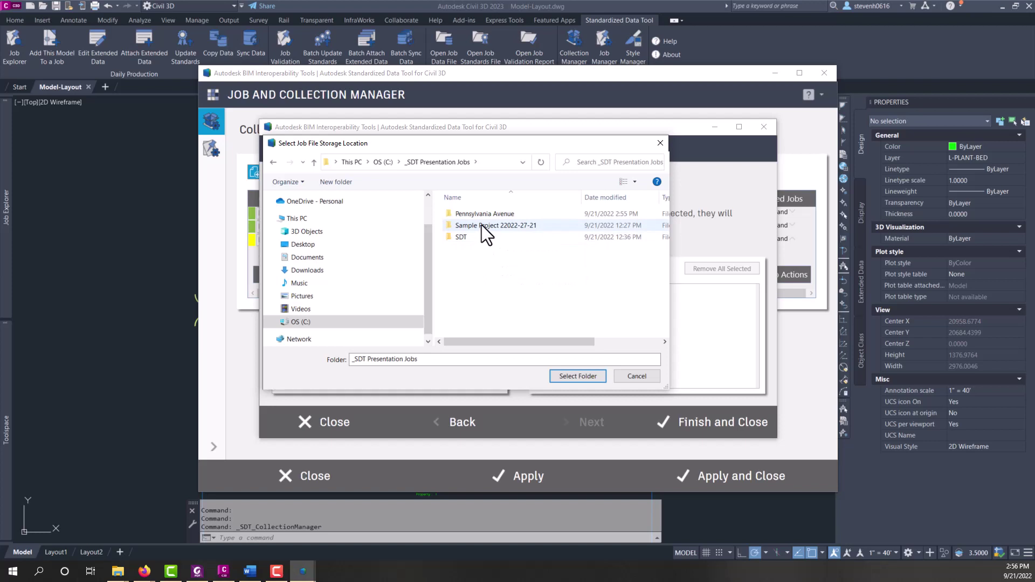
double_click(481, 225)
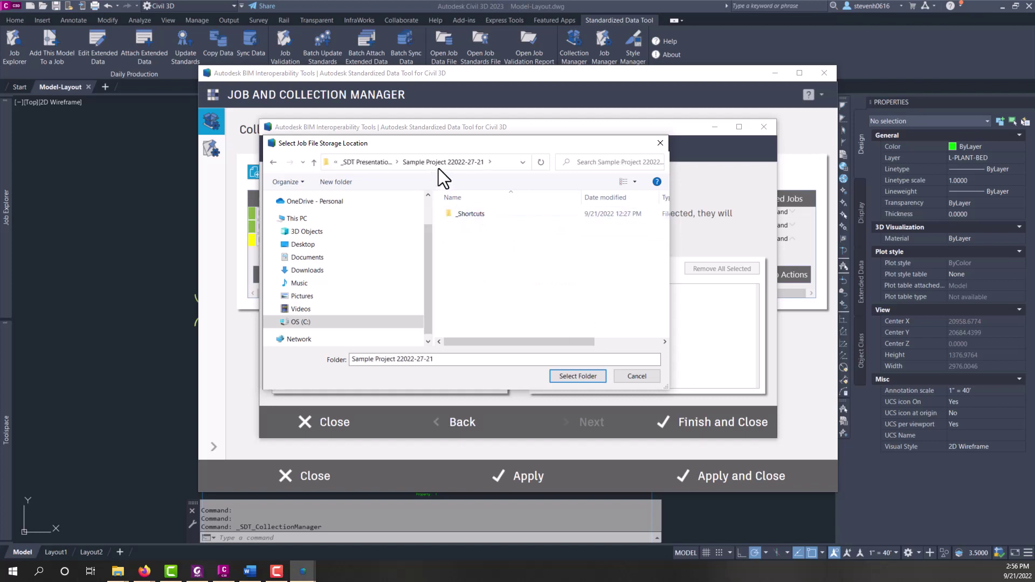
left_click(579, 379)
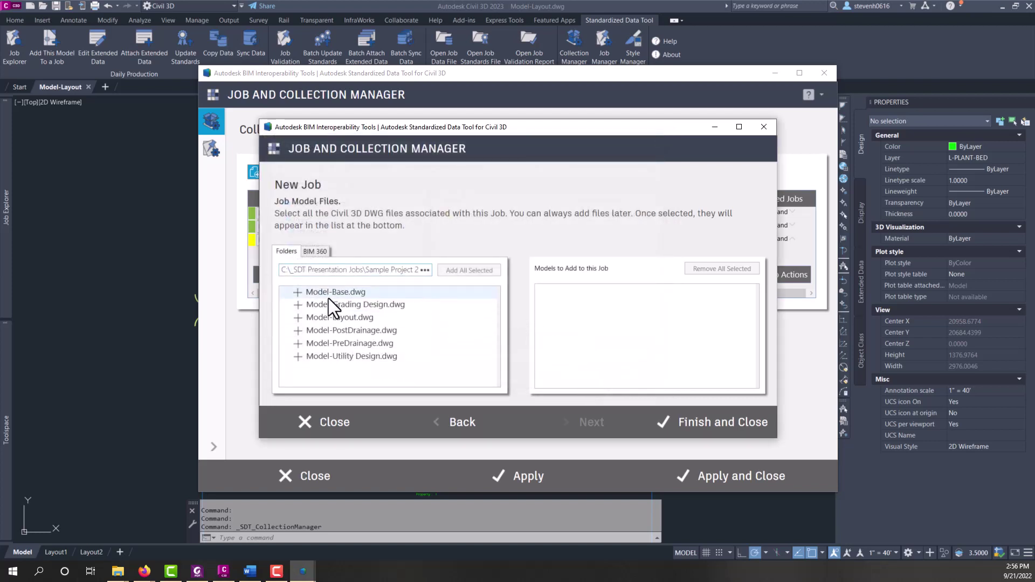
Step: Add all six DWGs, Model-Base.dwg through Model-Utility Design.dwg, dismissing the duplicate files warning
left_click(367, 293)
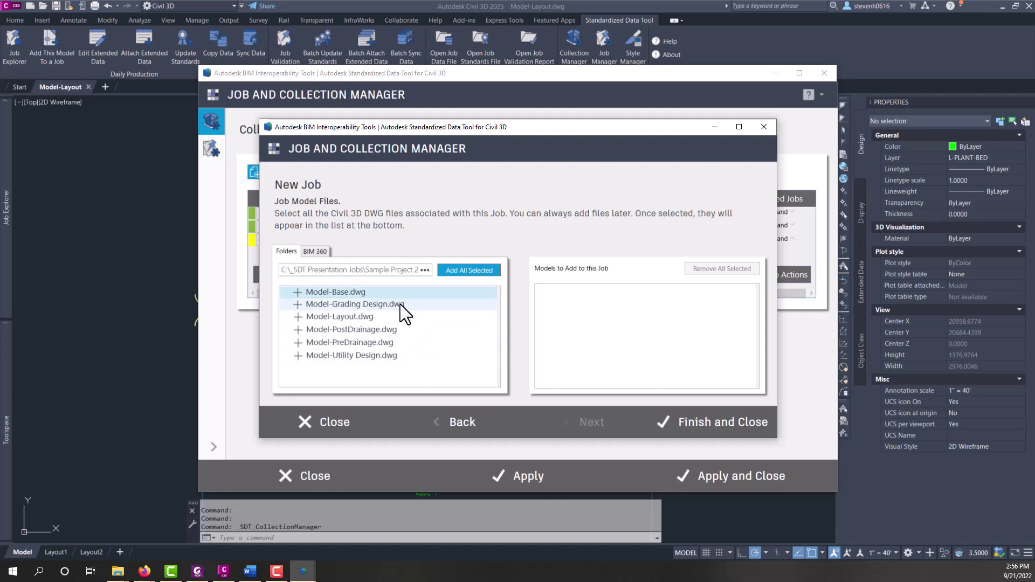
left_click(296, 292)
left_click(367, 358, "shift")
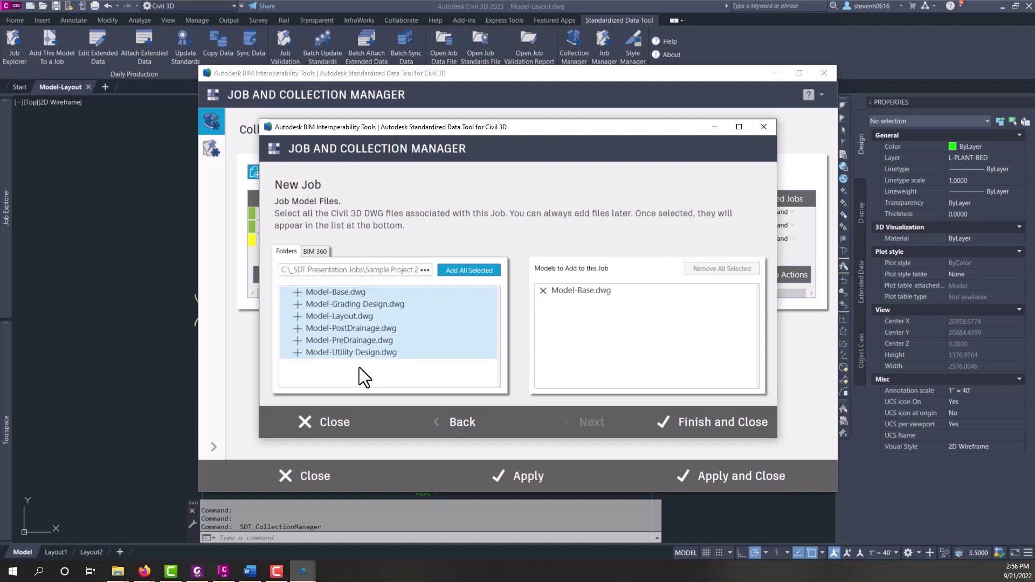
left_click(464, 270)
left_click(528, 312)
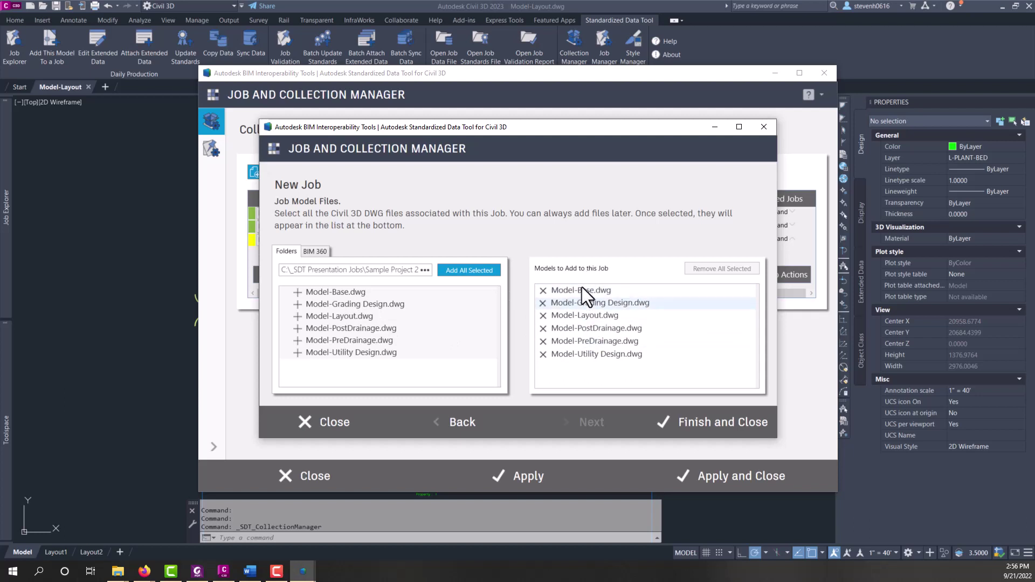
Step: Finish the Example job and expand it in the Jobs list to show its six model drawings
left_click(679, 418)
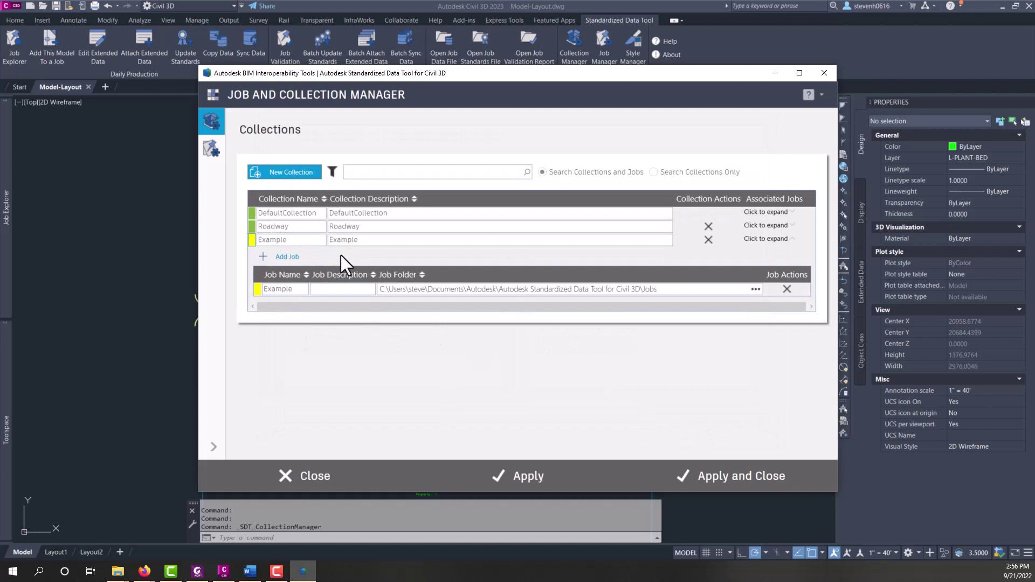
mouse_move(252, 242)
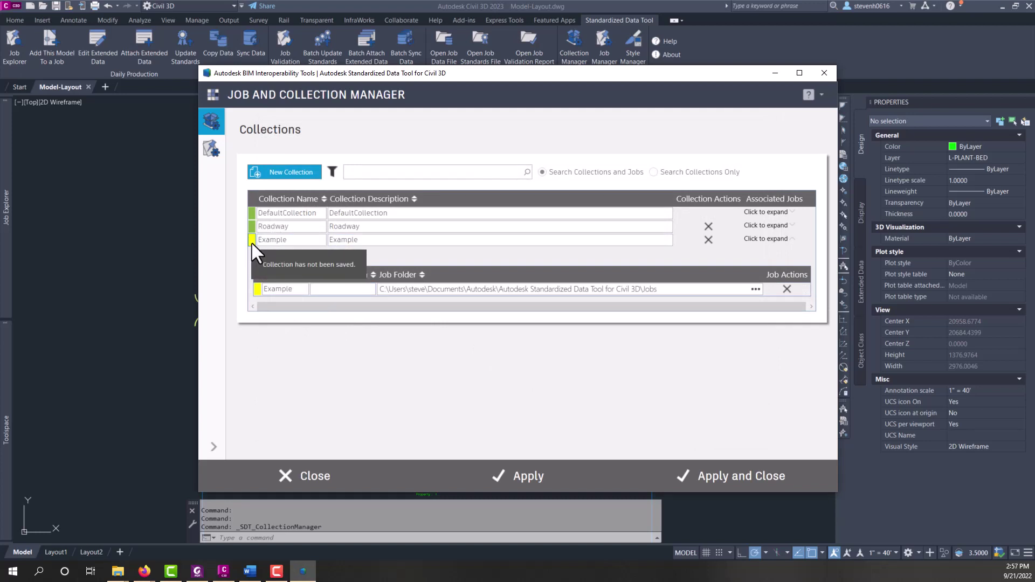
mouse_move(257, 287)
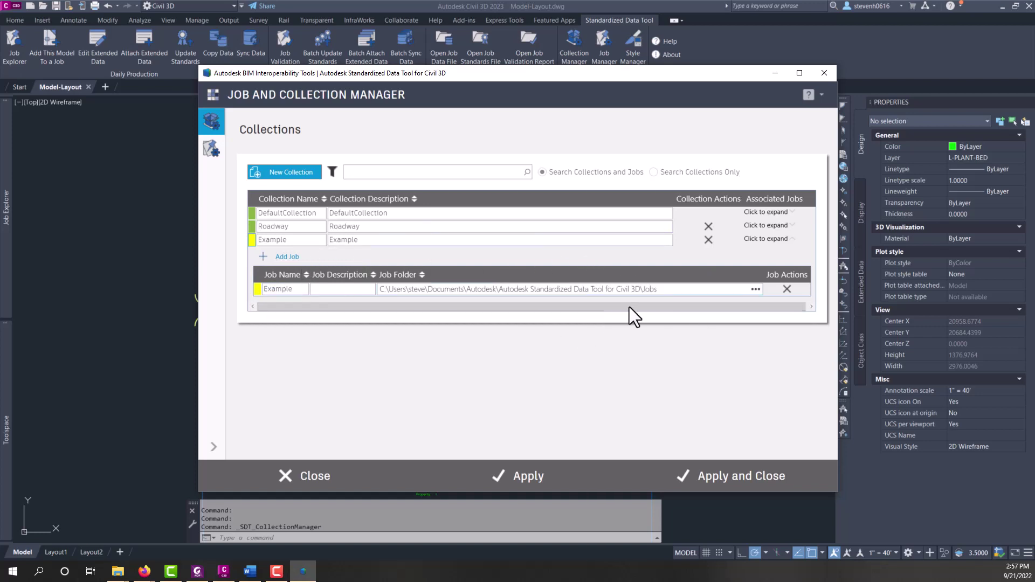
left_click(211, 149)
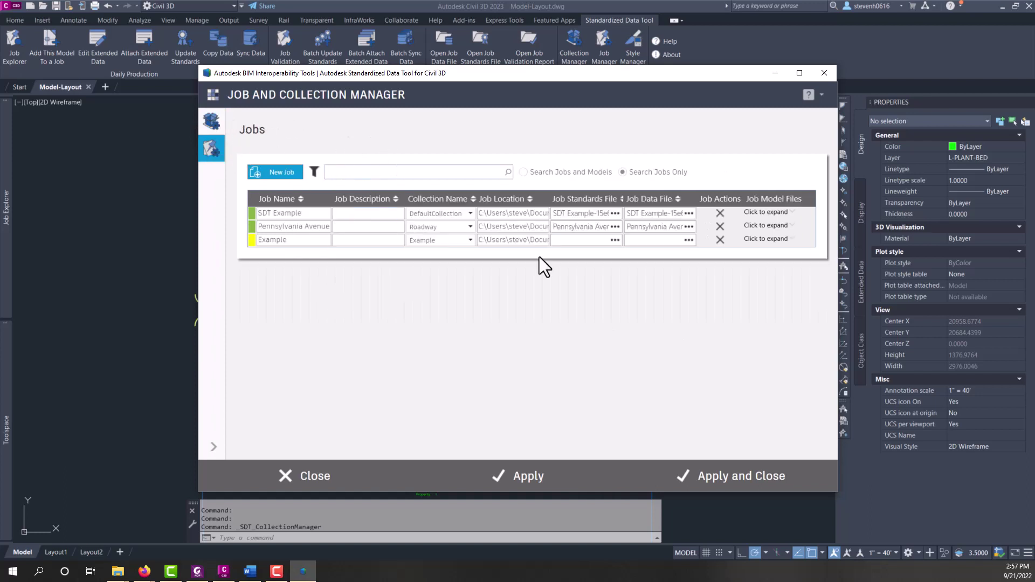
left_click(765, 239)
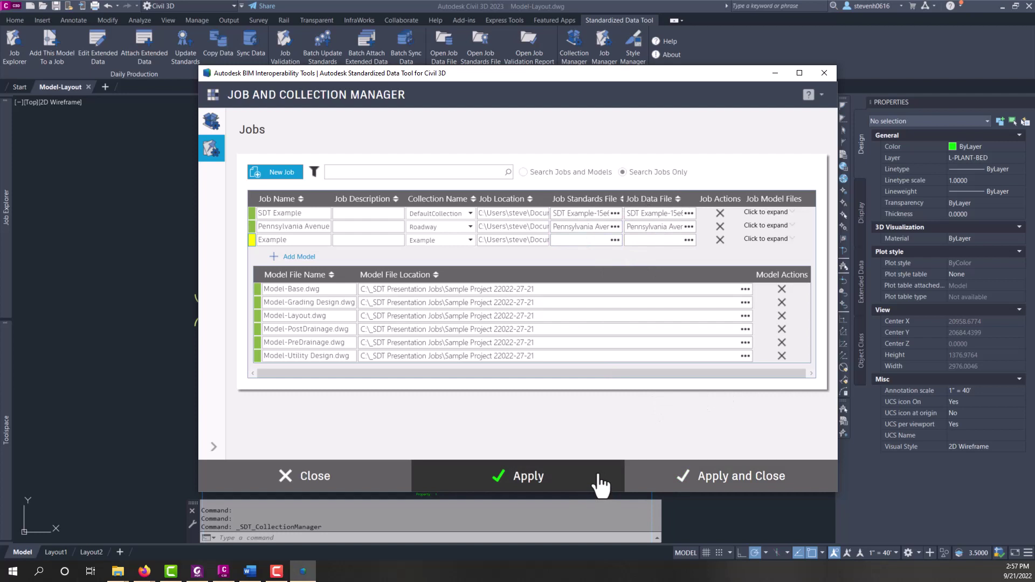
Step: Apply the changes so the Example job gets its own job standards and job data files
left_click(537, 492)
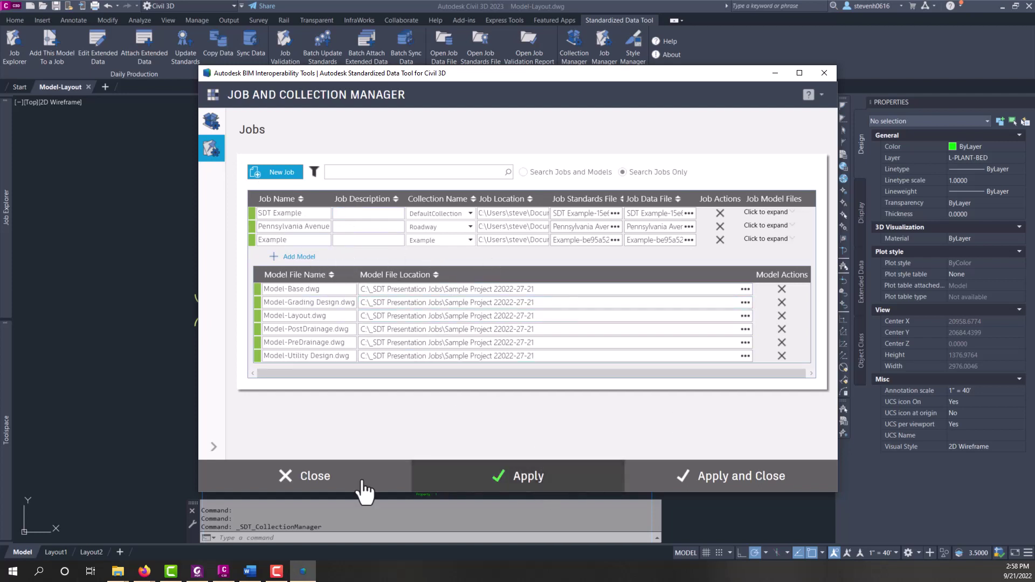
Step: Close the manager and reopen the Job Explorer palette, resetting its position
left_click(341, 484)
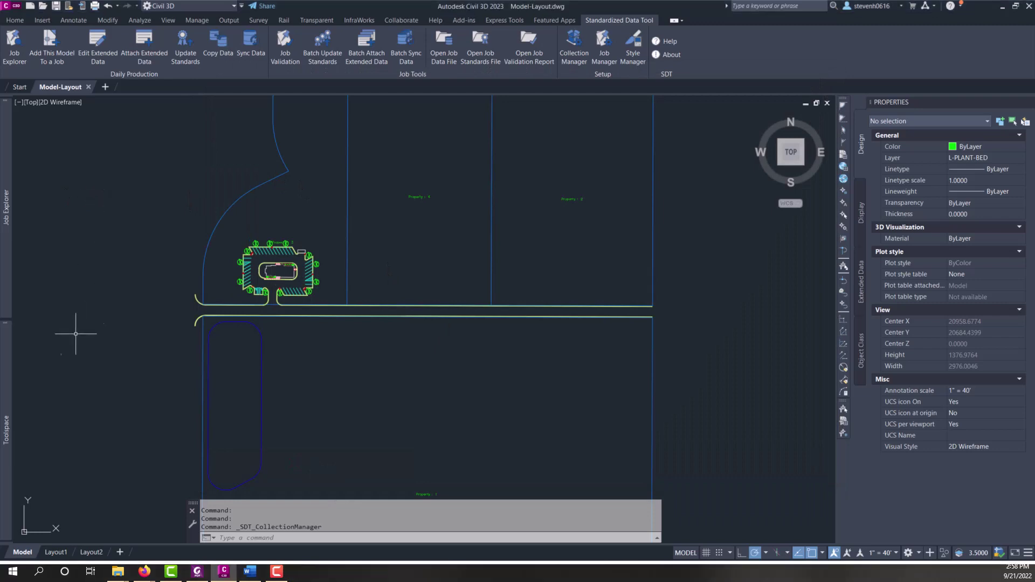
left_click(24, 59)
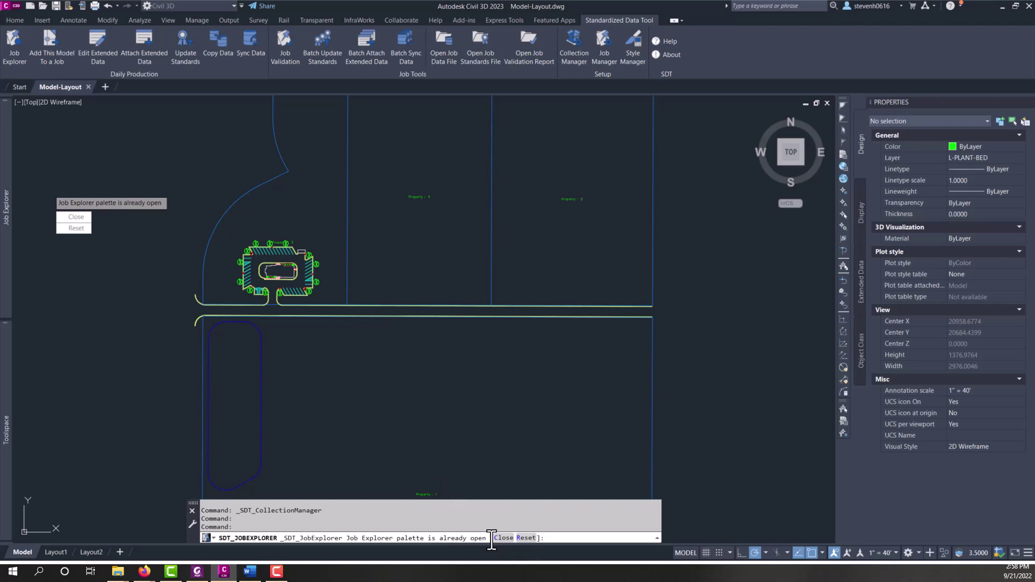
left_click(526, 539)
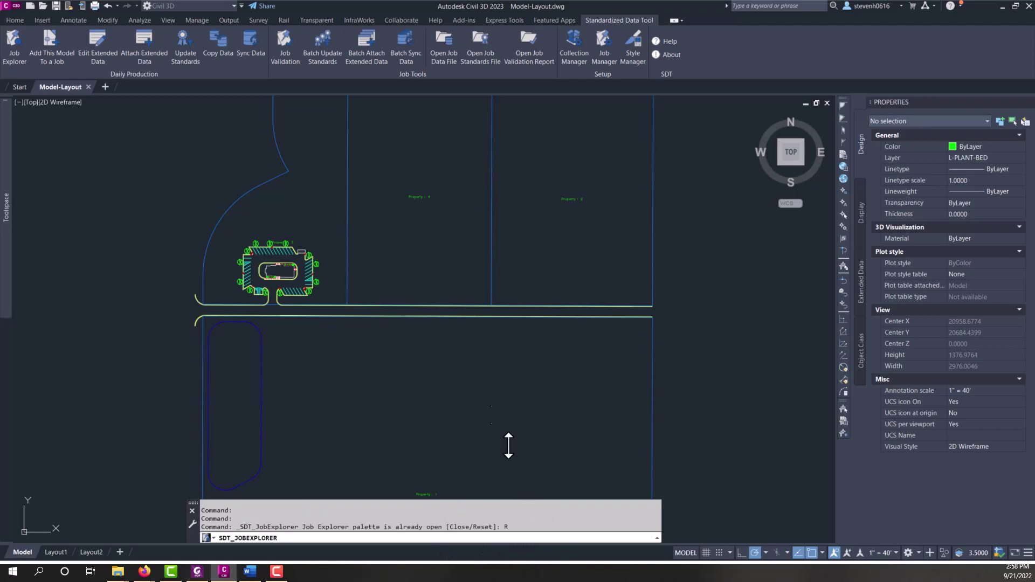
Step: Choose Example as both the collection and the job in Job Explorer
mouse_move(4, 371)
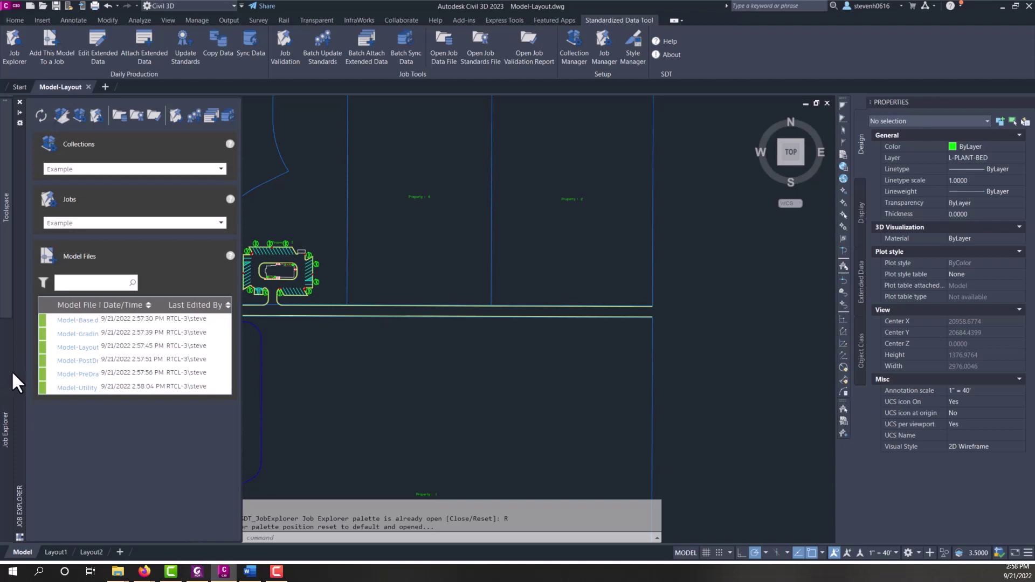
left_click(92, 169)
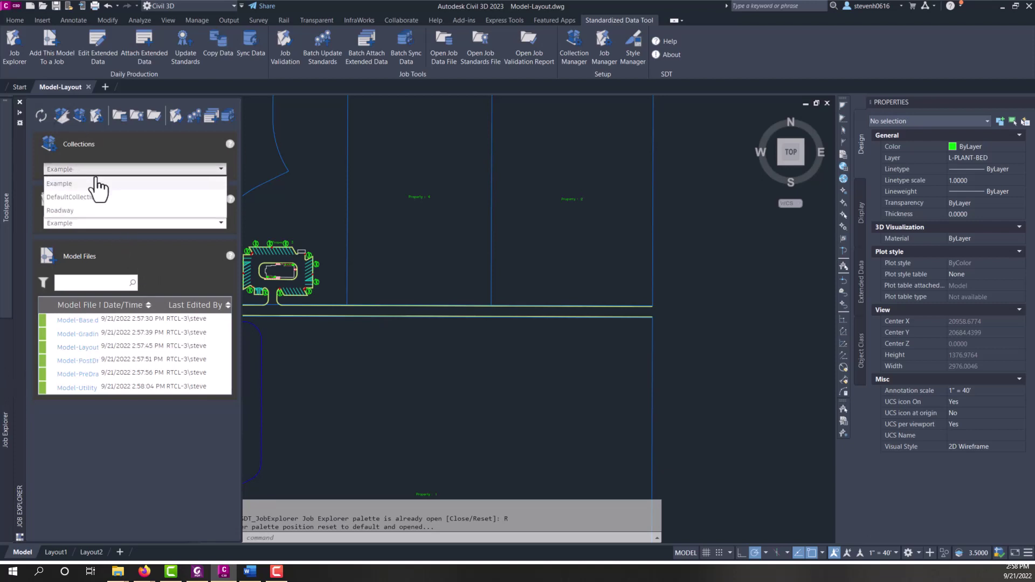
left_click(63, 195)
left_click(75, 225)
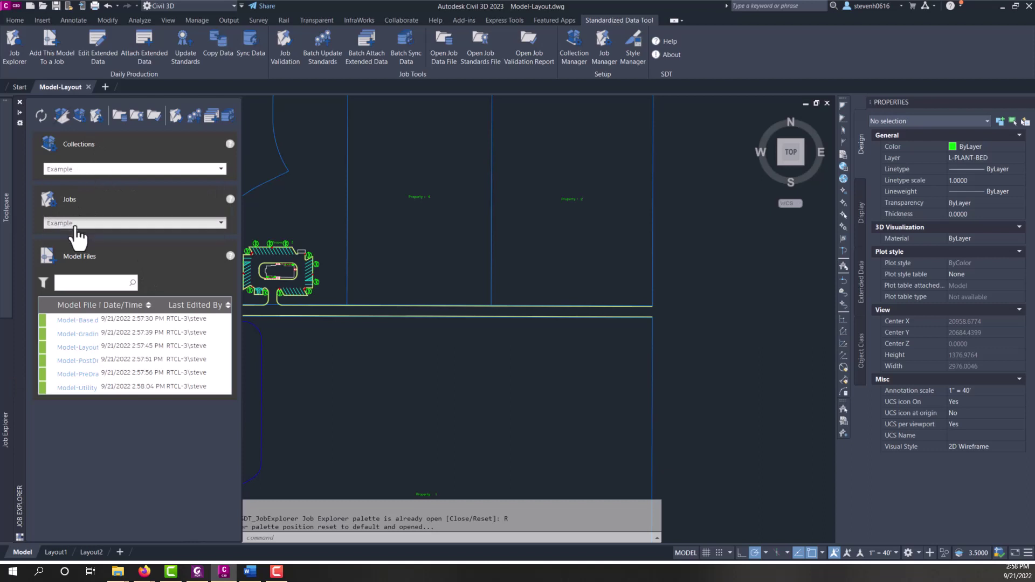
left_click(75, 237)
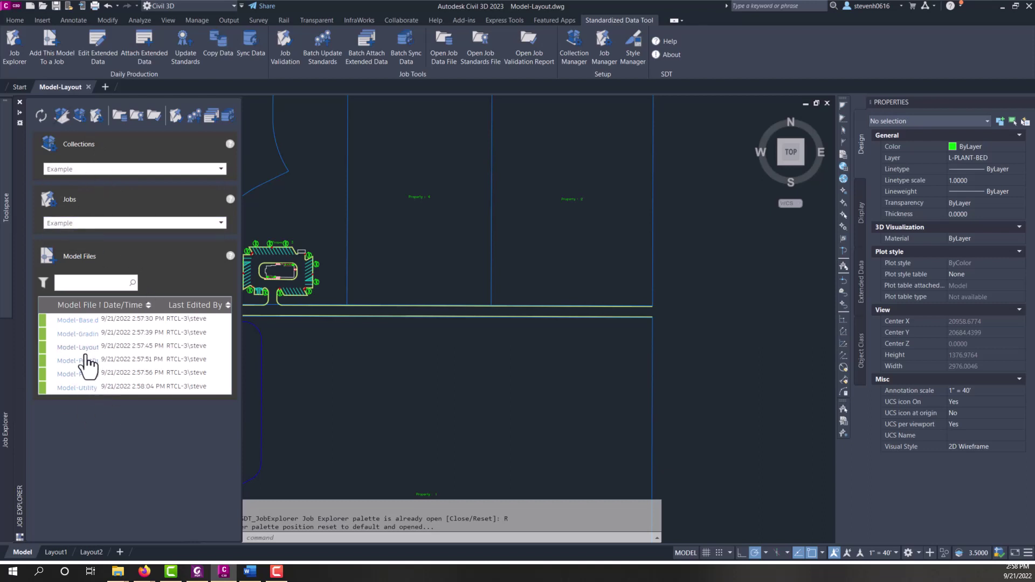
left_click(143, 385)
double_click(146, 385)
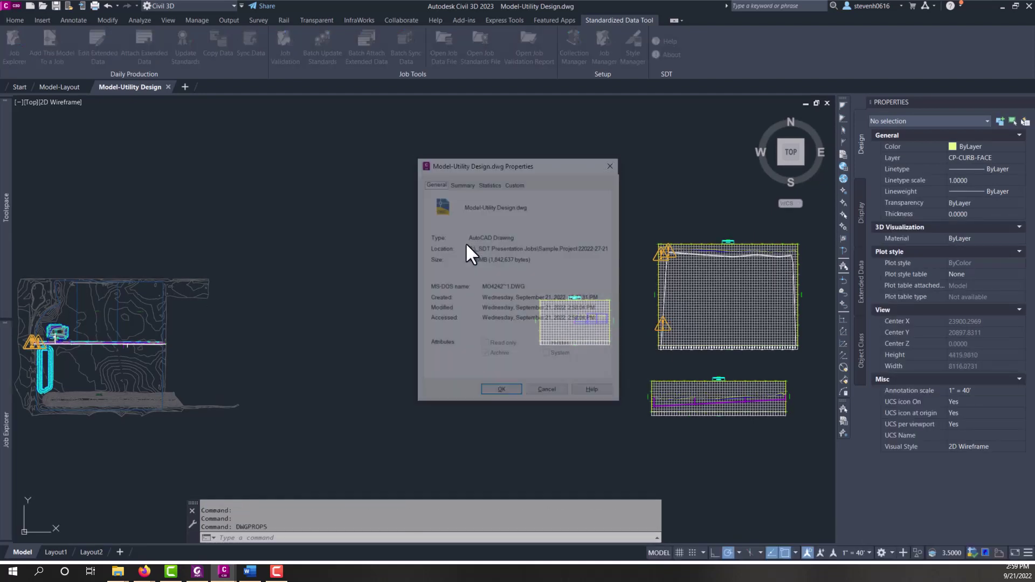
left_click(516, 183)
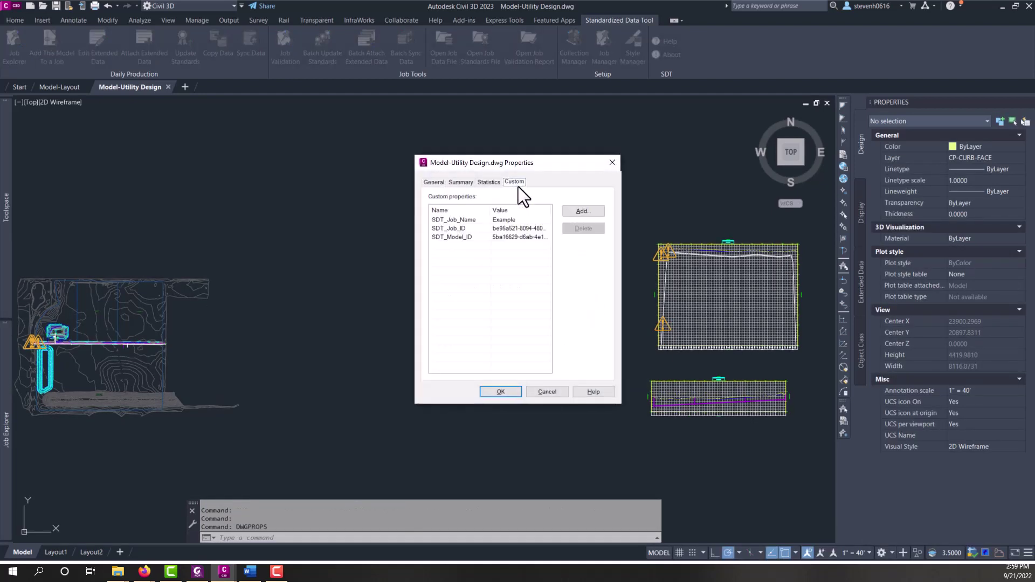
left_click(460, 219)
left_click(464, 229)
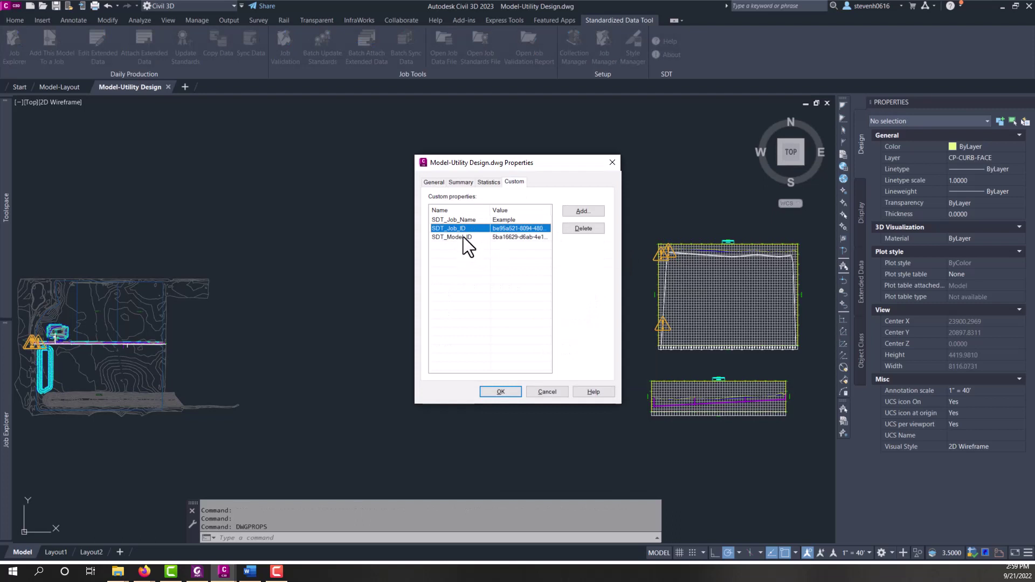
left_click(462, 237)
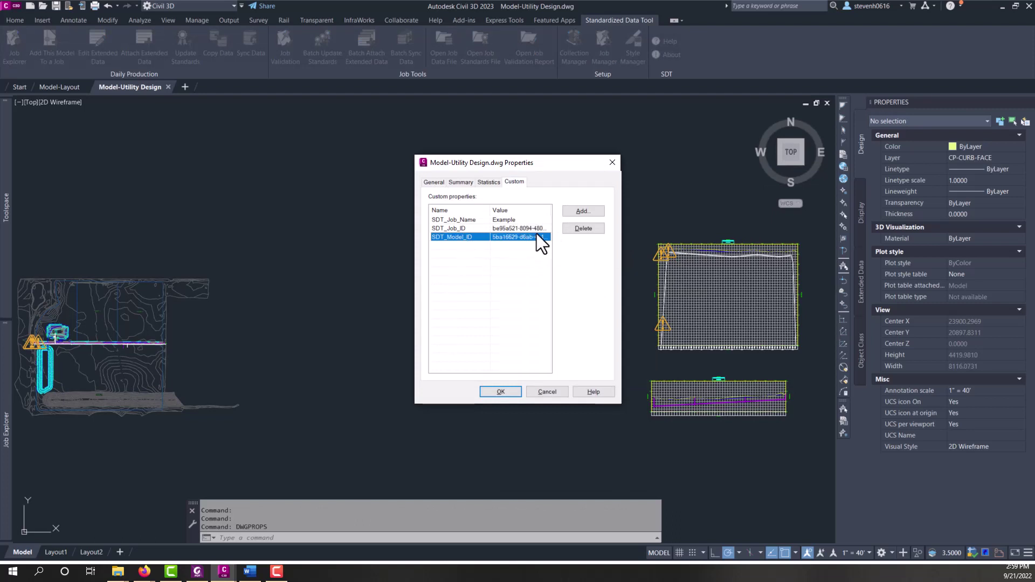
left_click(463, 220)
left_click(483, 229)
left_click(503, 237)
left_click(551, 392)
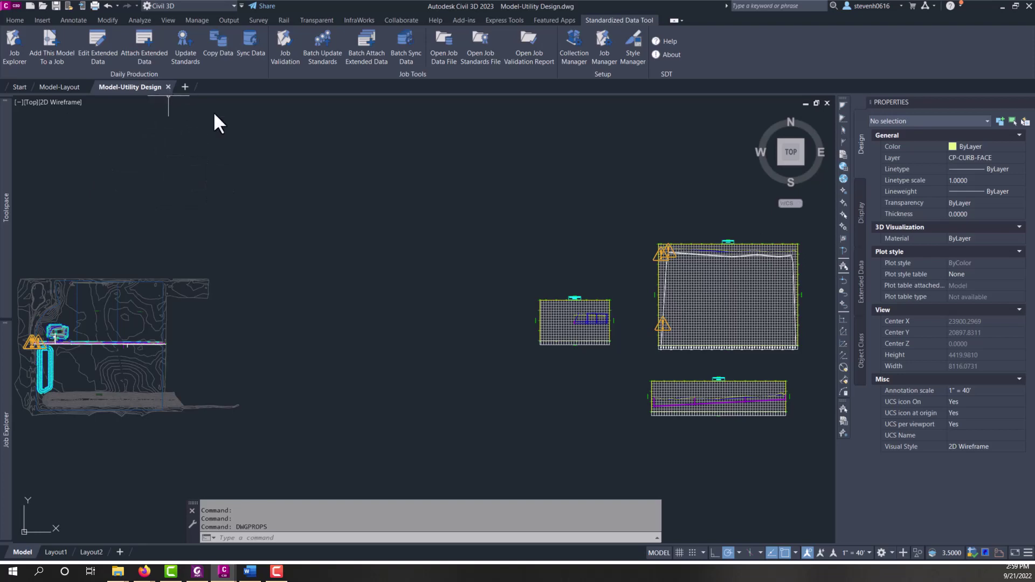
Step: Browse the Example, DefaultCollection and Roadway collections' jobs, searching 'Example' and then clearing the search
left_click(574, 44)
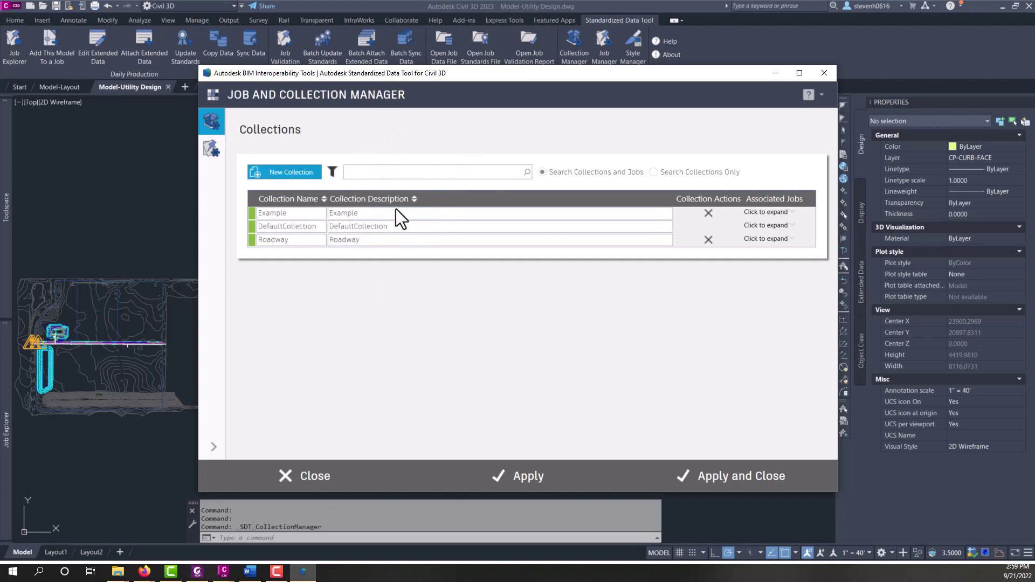
left_click(775, 230)
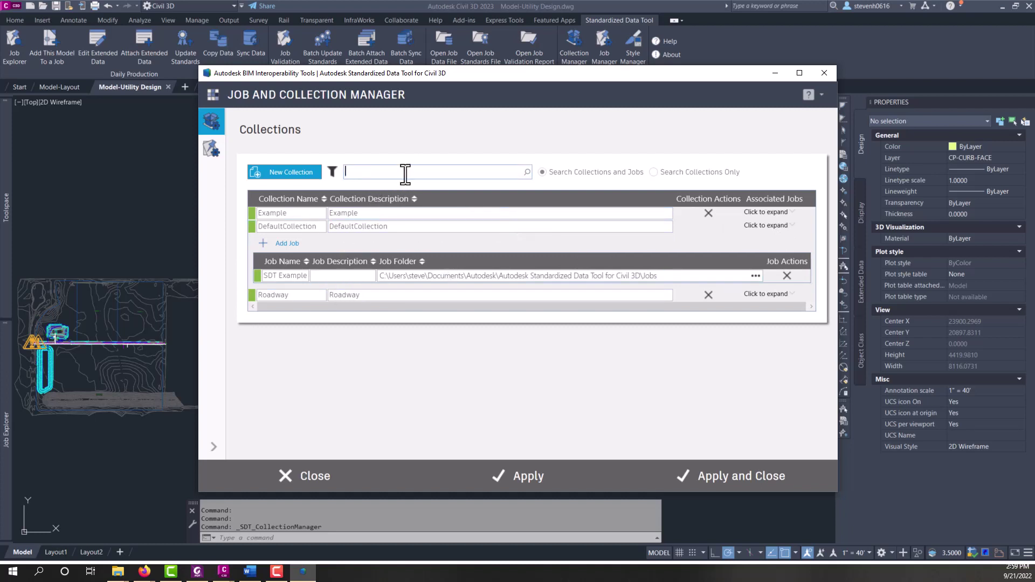
type("Exampl")
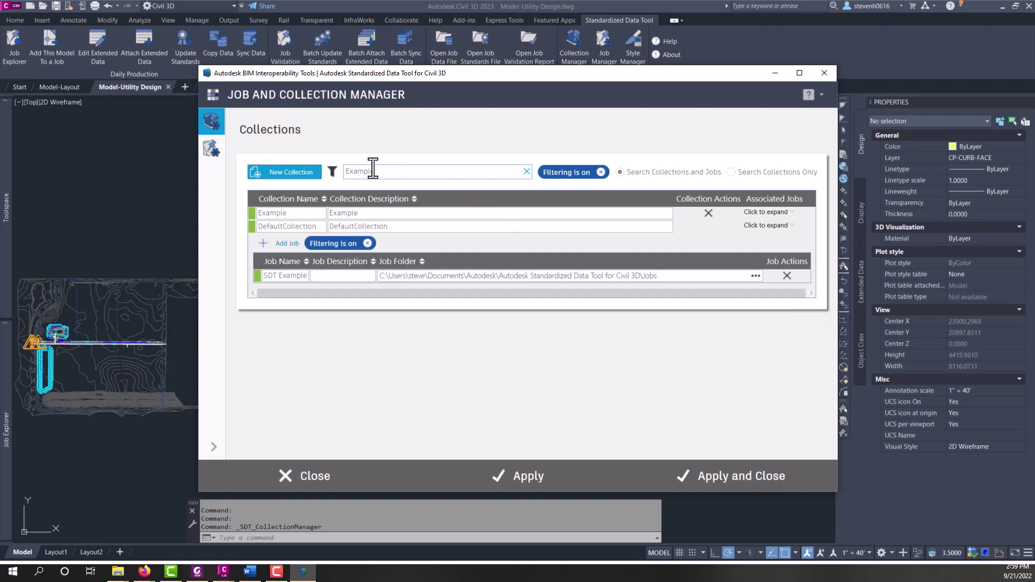
type("e")
left_click(784, 212)
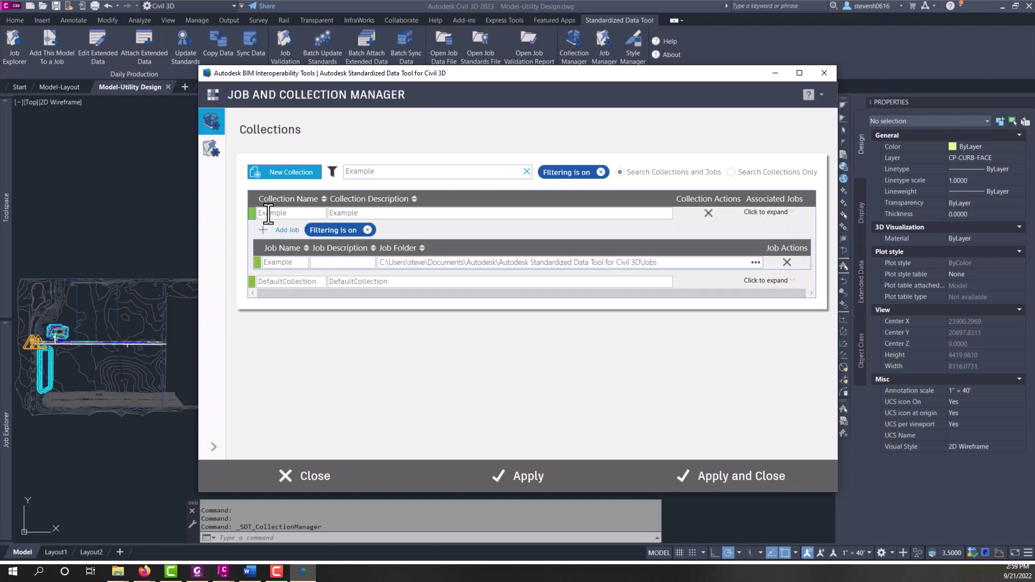
left_click(788, 281)
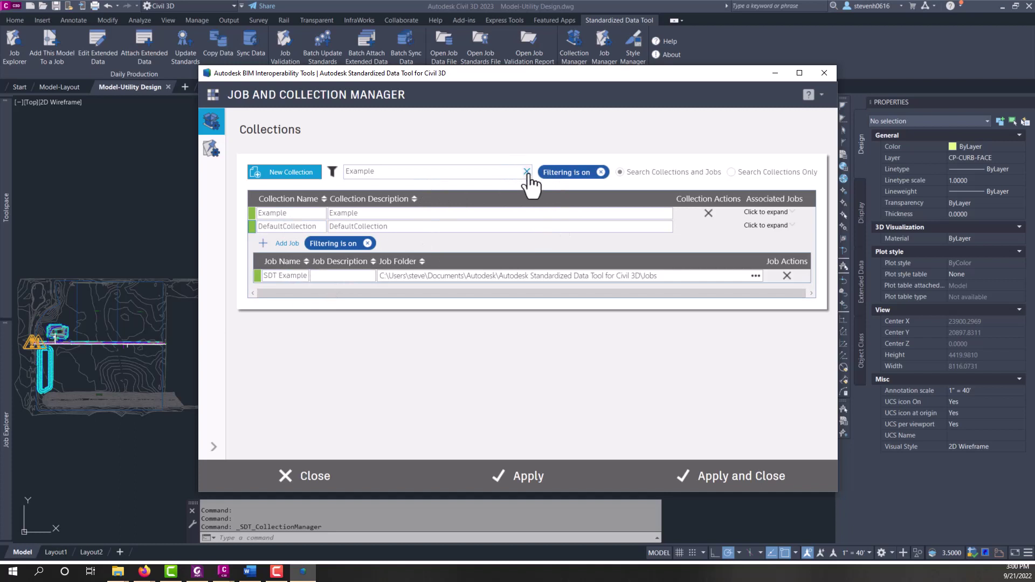
left_click(600, 172)
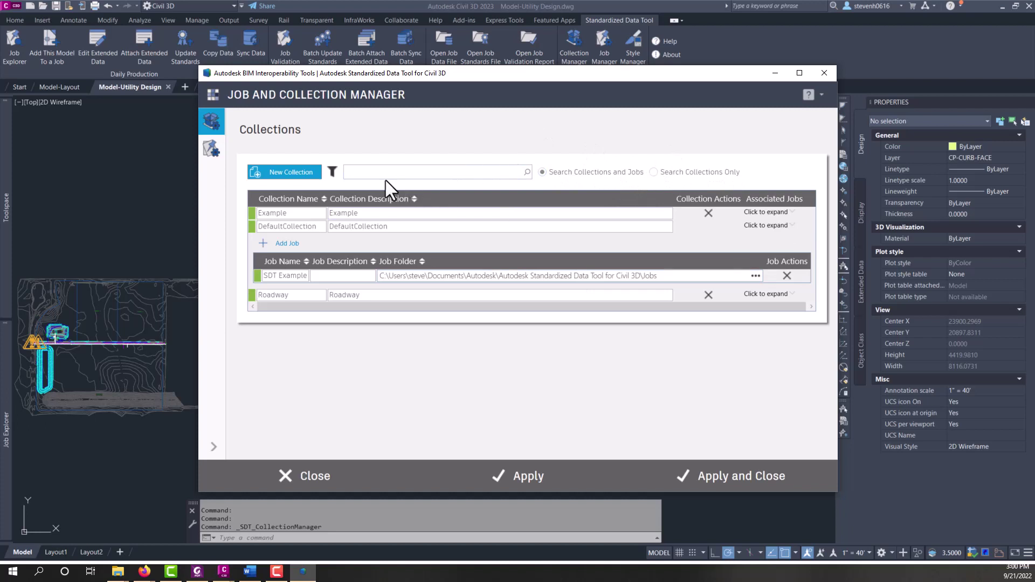
left_click(333, 175)
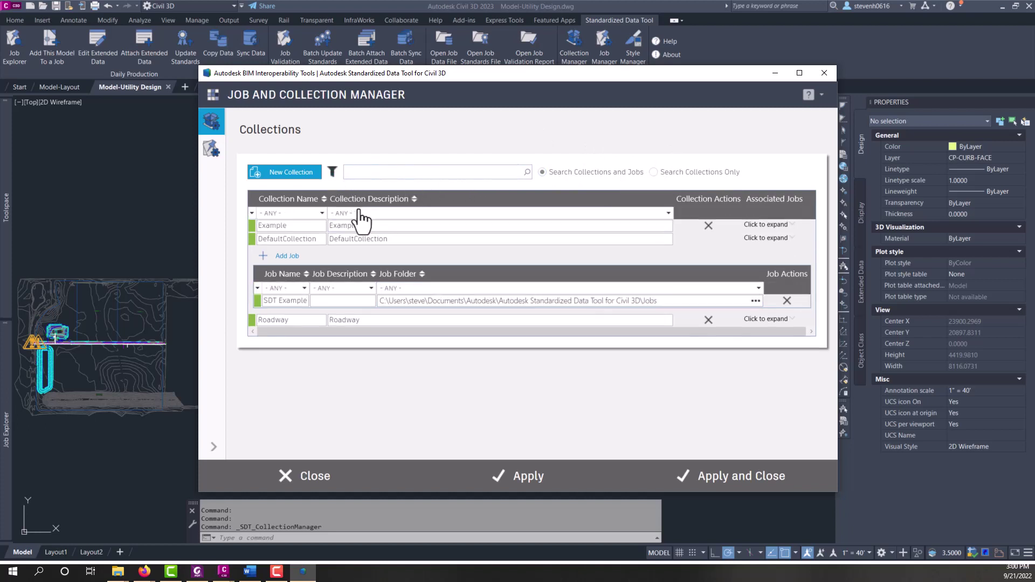
left_click(252, 214)
left_click(254, 225)
left_click(321, 213)
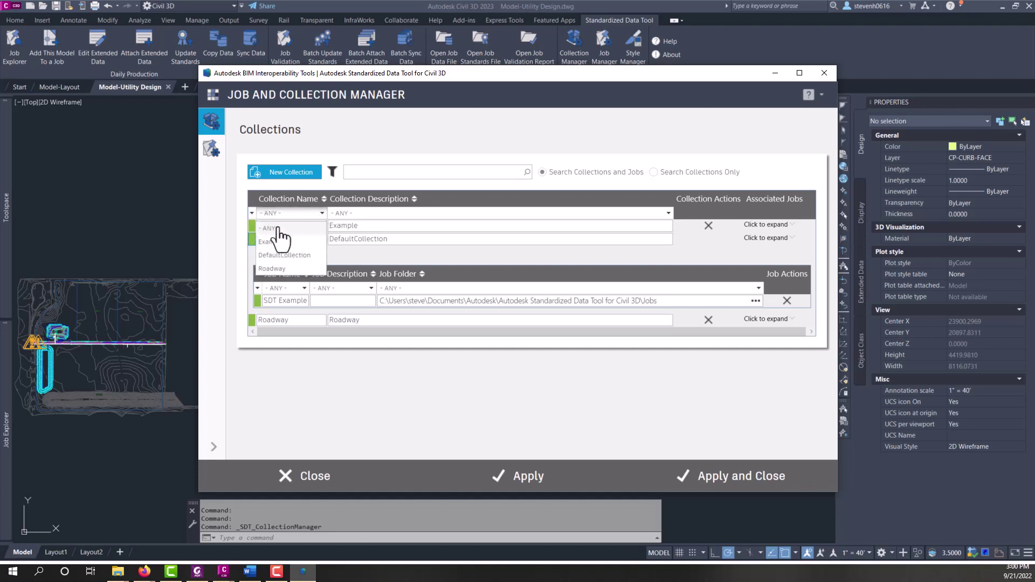
left_click(264, 228)
left_click(251, 226)
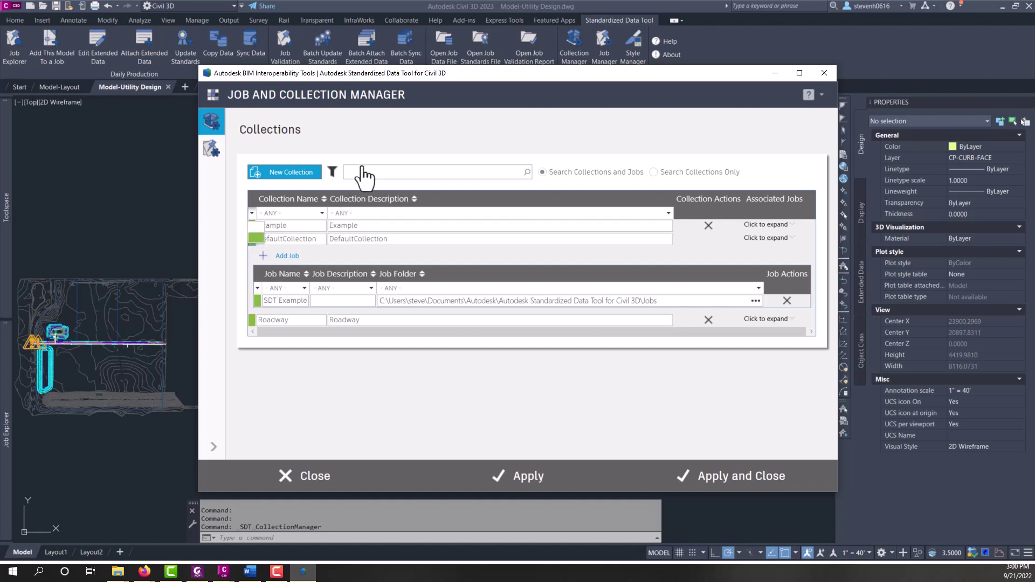
mouse_move(250, 240)
left_click(331, 174)
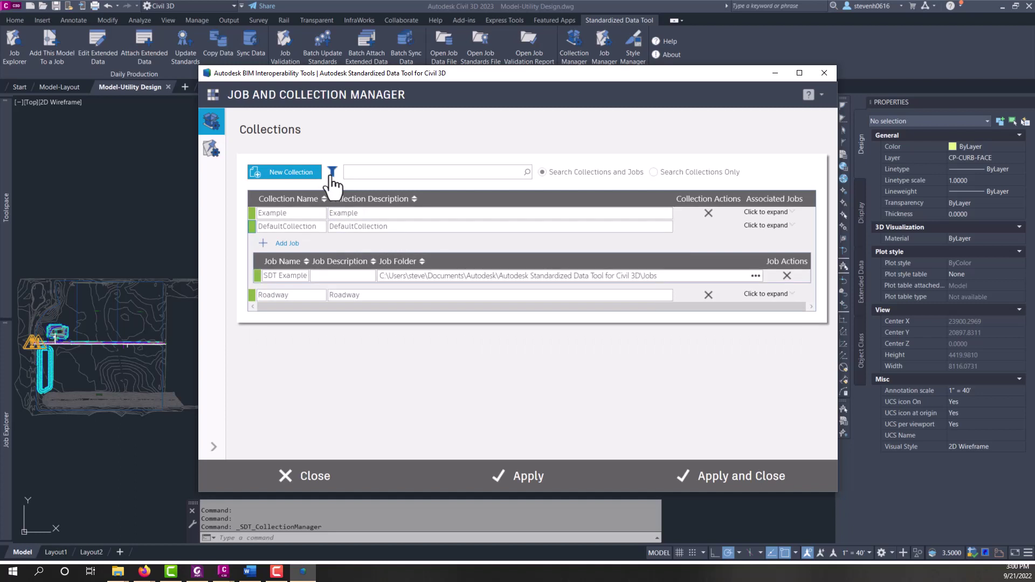
Step: Show the Jobs list with column filters and search it for 'Ut'
left_click(213, 151)
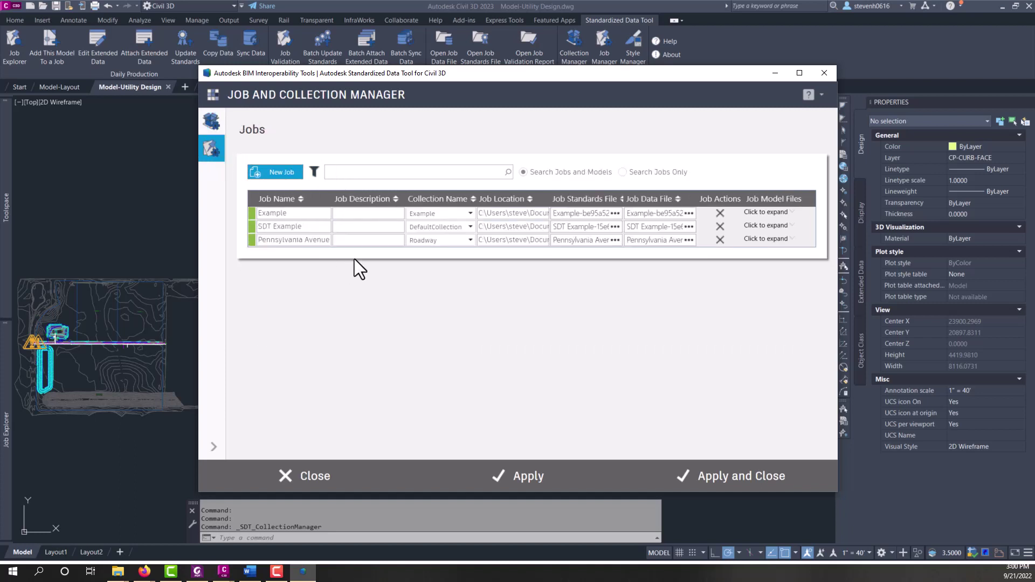
left_click(315, 172)
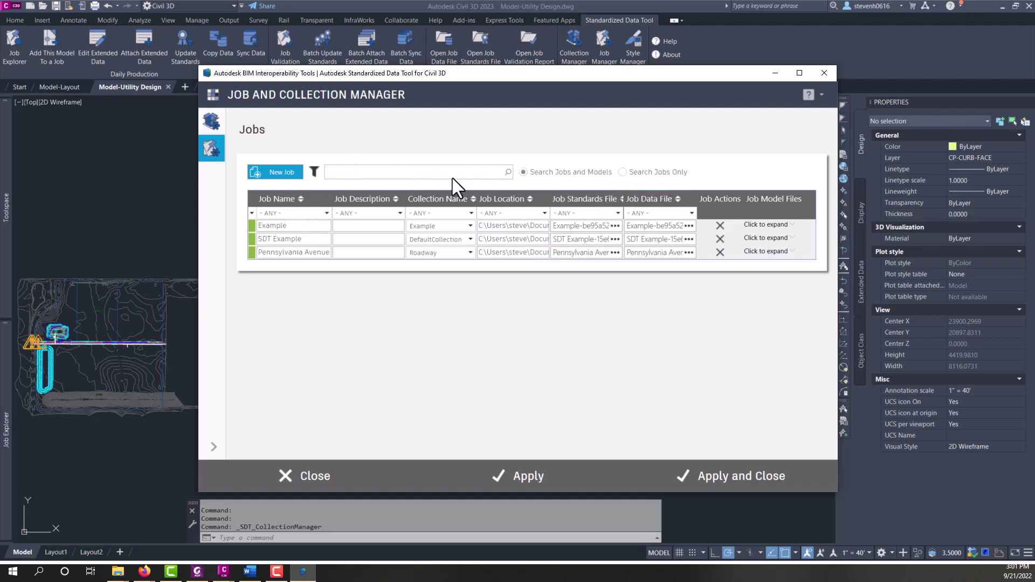
left_click(393, 177)
type("Utility")
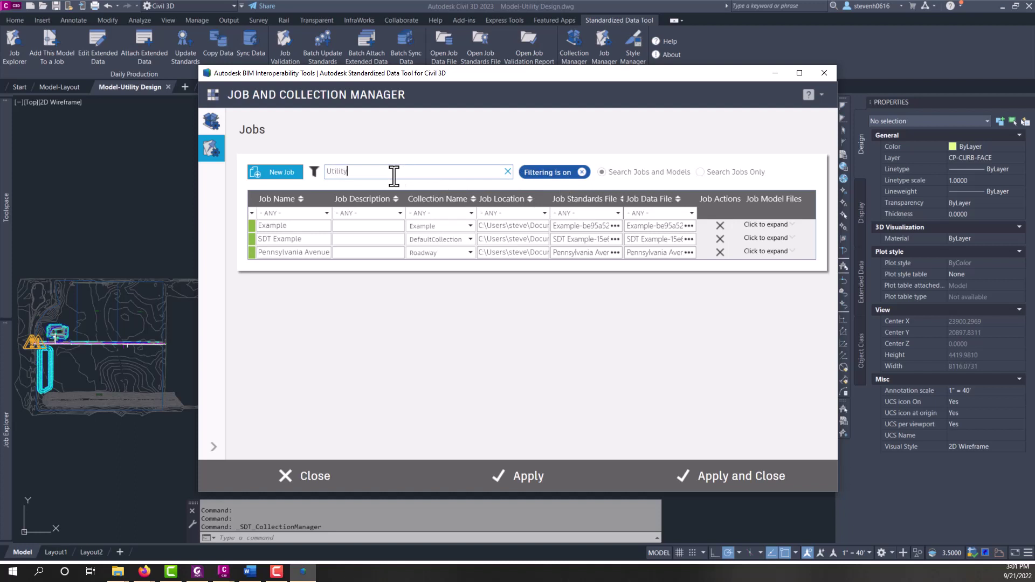
Step: Expand the SDT Example, Pennsylvania Avenue and Example jobs to see their model files, then hide the column filters
left_click(793, 238)
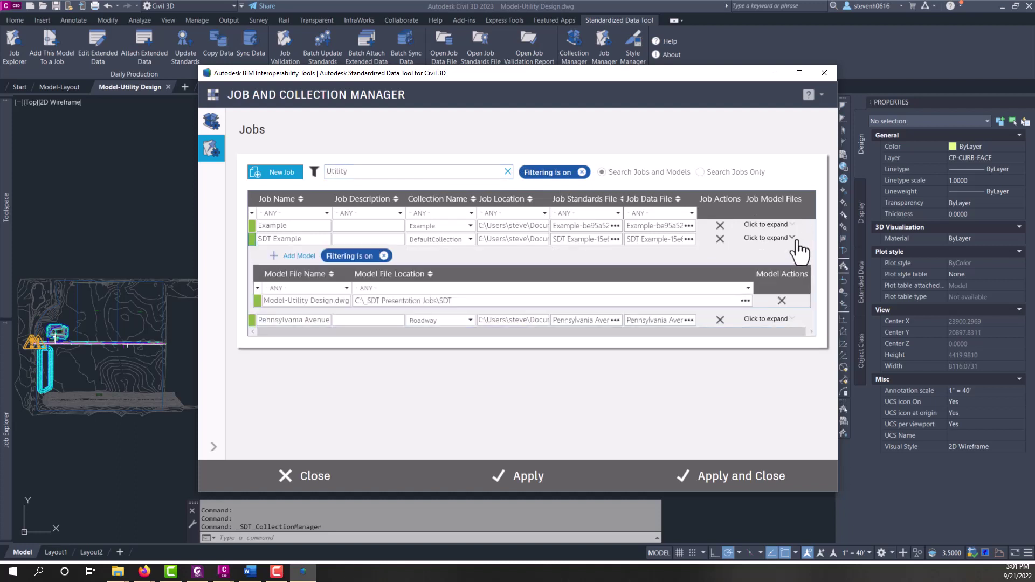
left_click(774, 318)
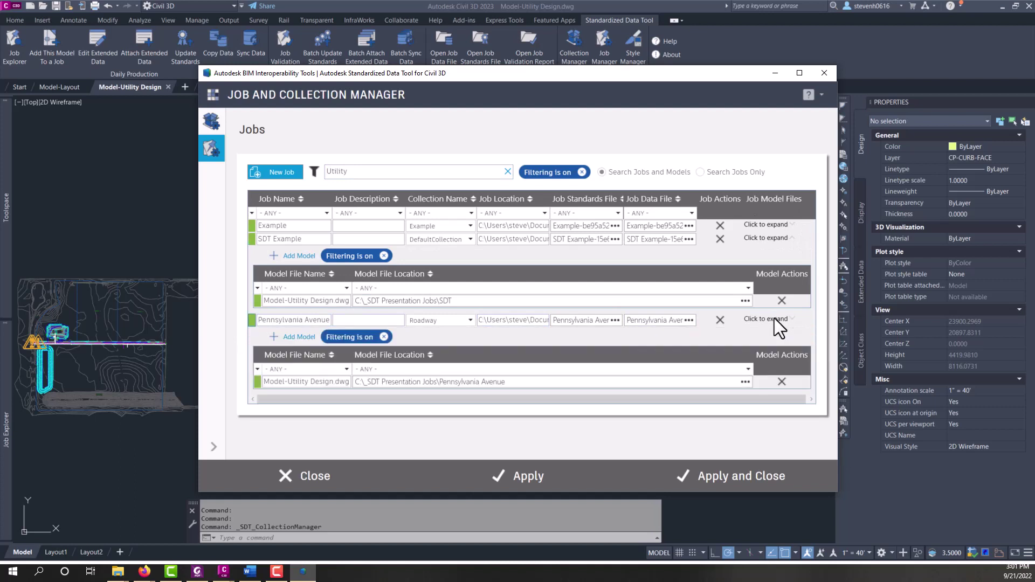
left_click(792, 225)
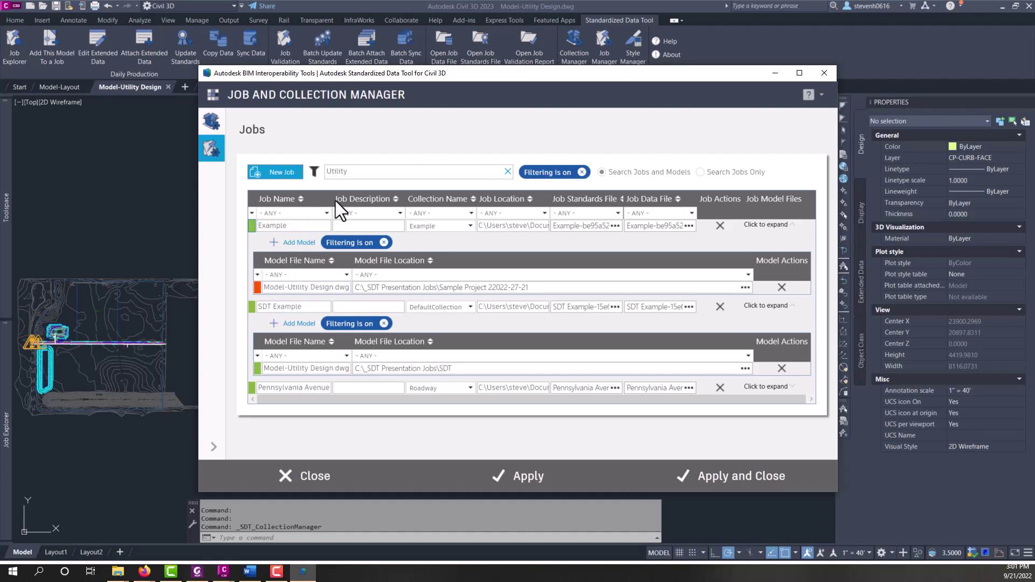
left_click(314, 171)
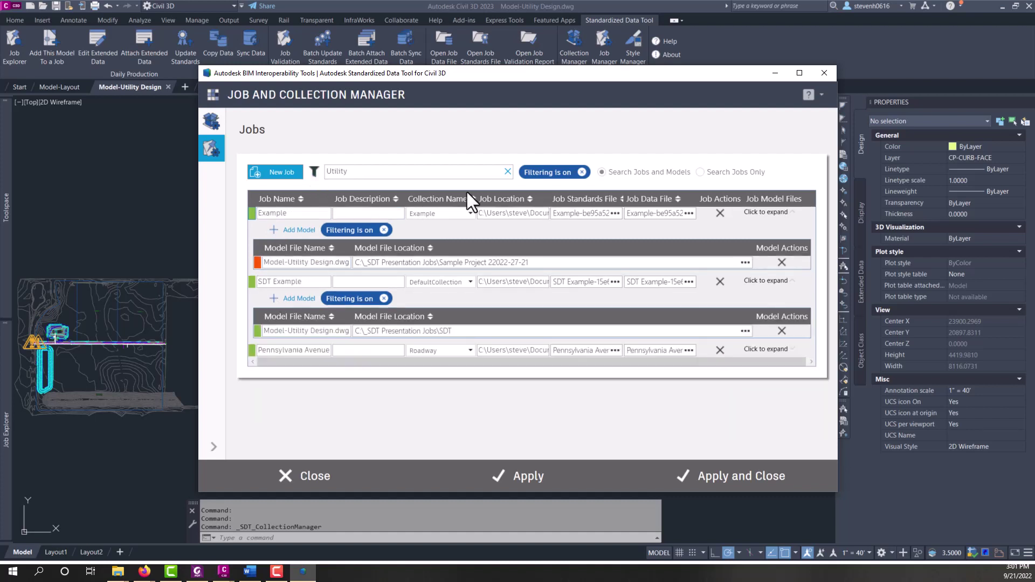
Step: Clear the Utility search filter and close the Job and Collection Manager
left_click(581, 173)
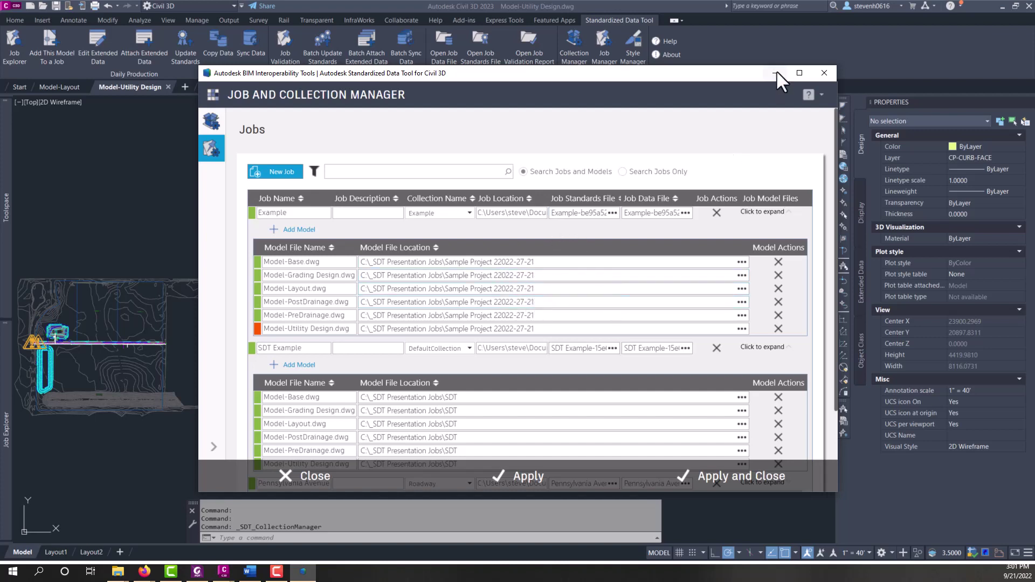
left_click(822, 74)
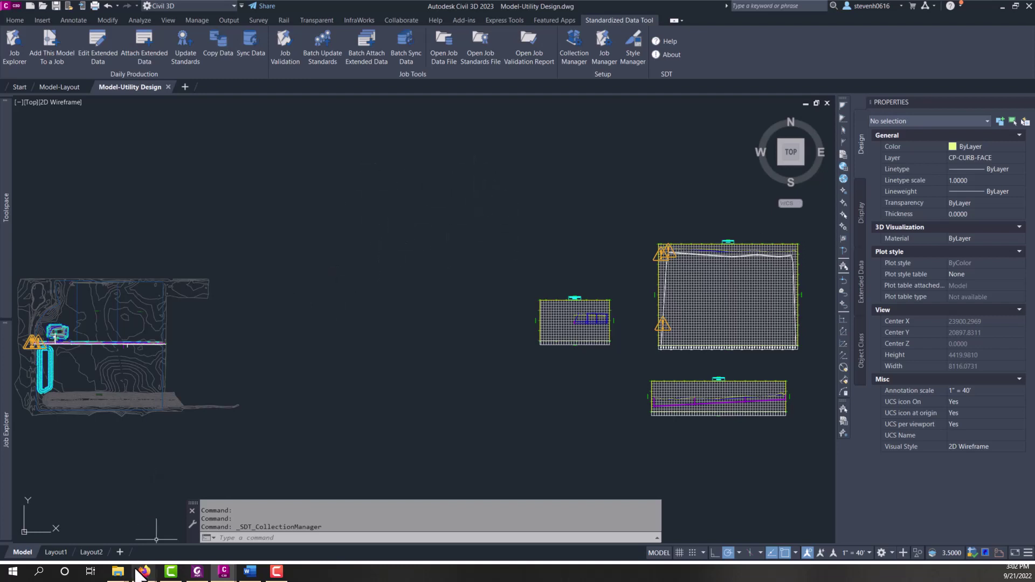
Step: Move the Templates Explorer window up to its Contents folder, then list the open Explorer windows
left_click(118, 572)
left_click(103, 534)
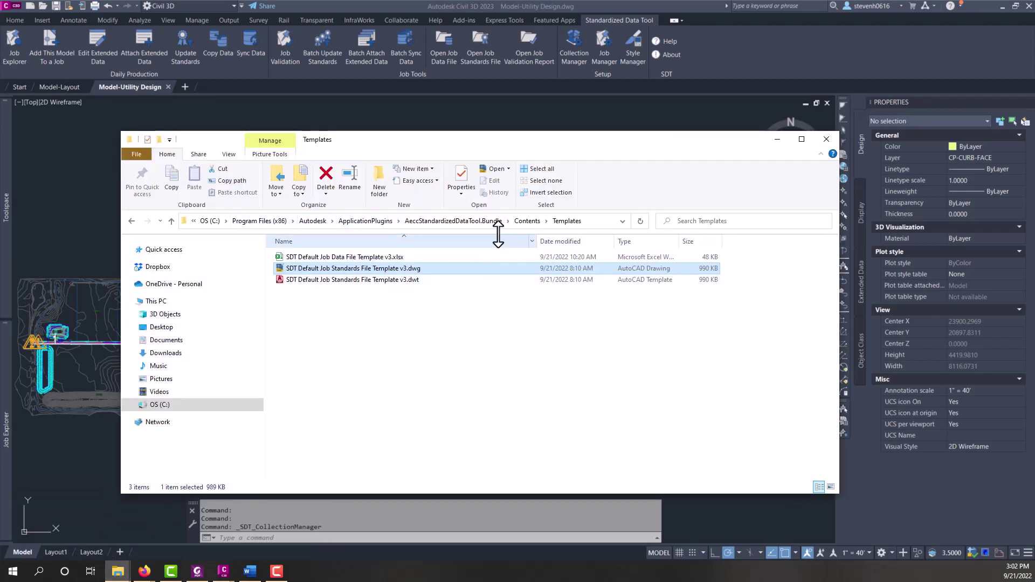
left_click(528, 222)
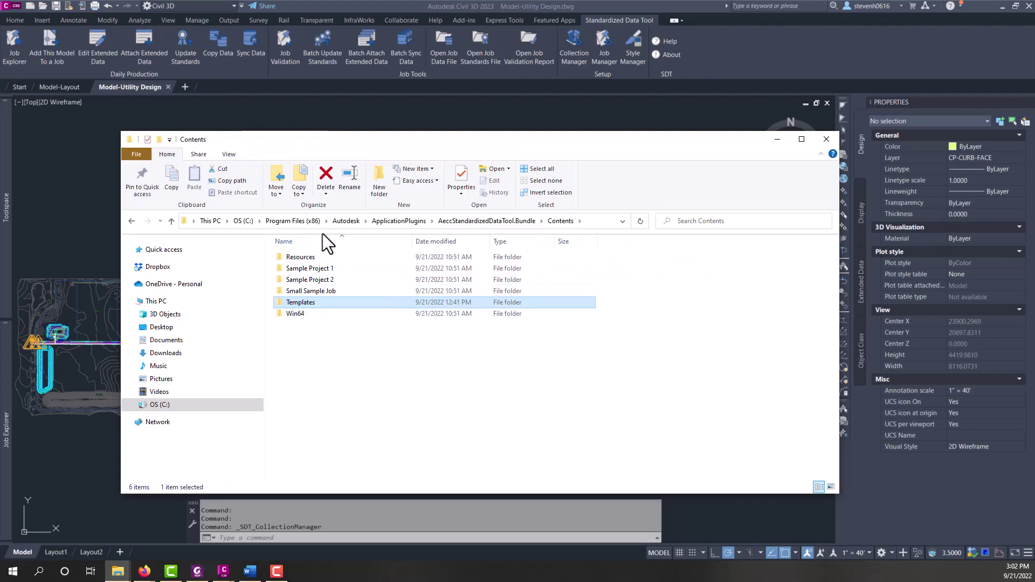
left_click(125, 571)
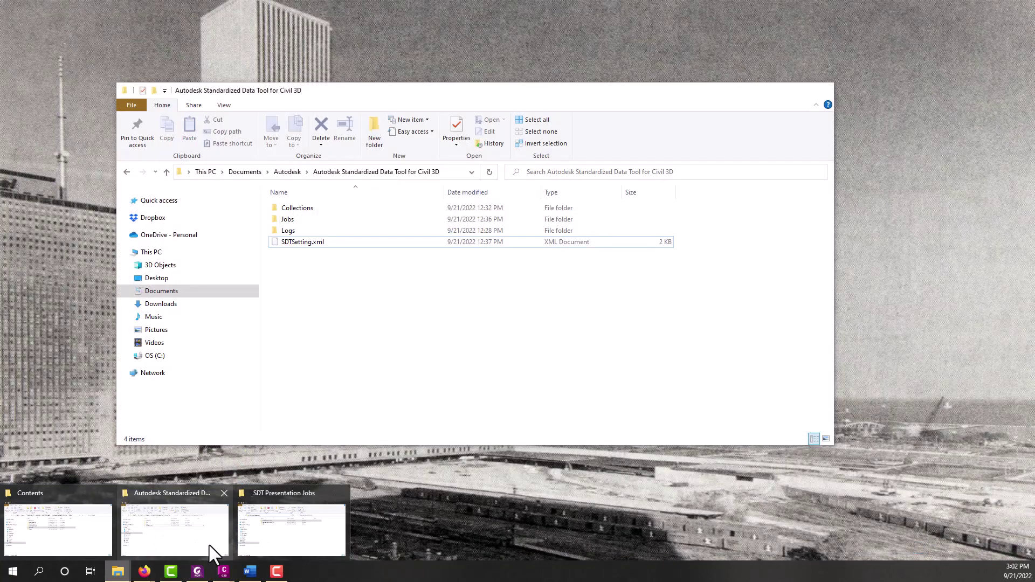
Step: In the Standardized Data Tool folder, inspect Collections (DefaultCollection XML) and then the Jobs folder
left_click(210, 547)
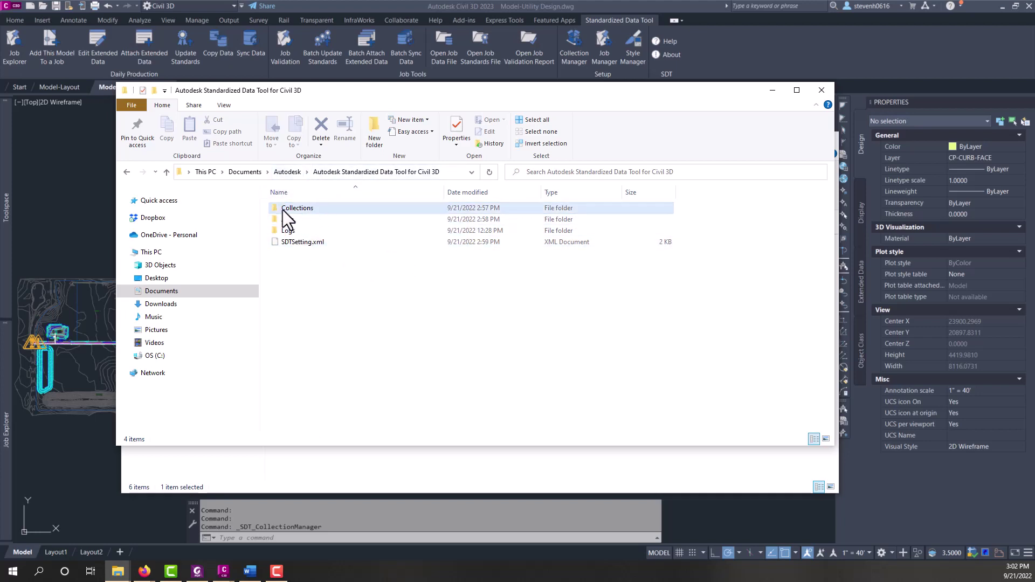
double_click(309, 207)
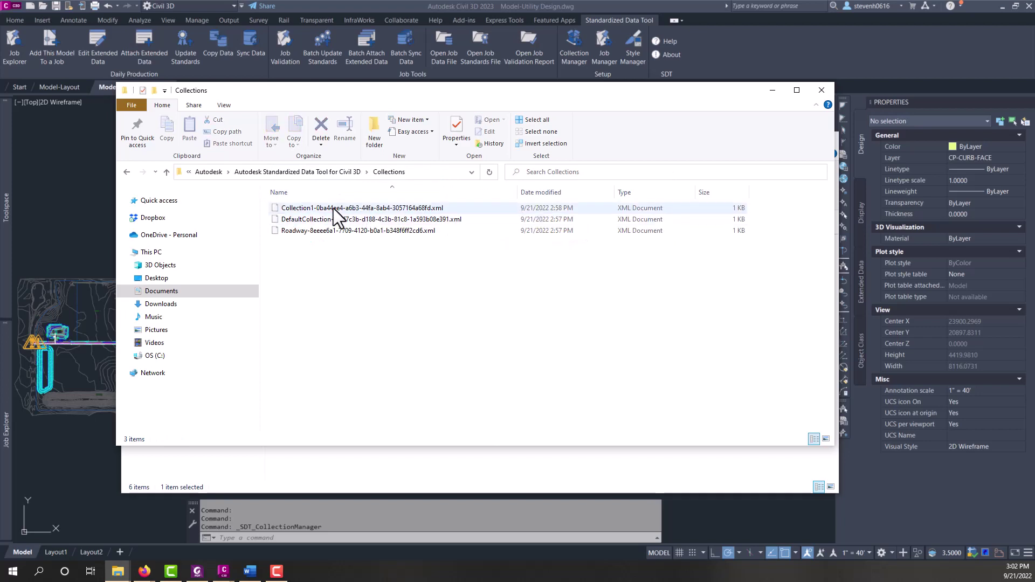
left_click(316, 219)
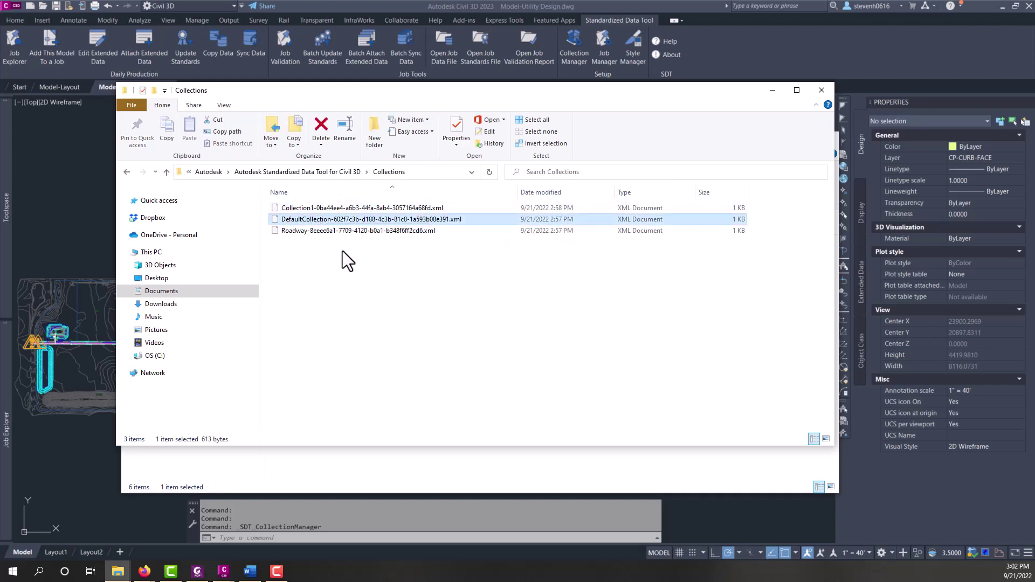
left_click(346, 173)
left_click(286, 220)
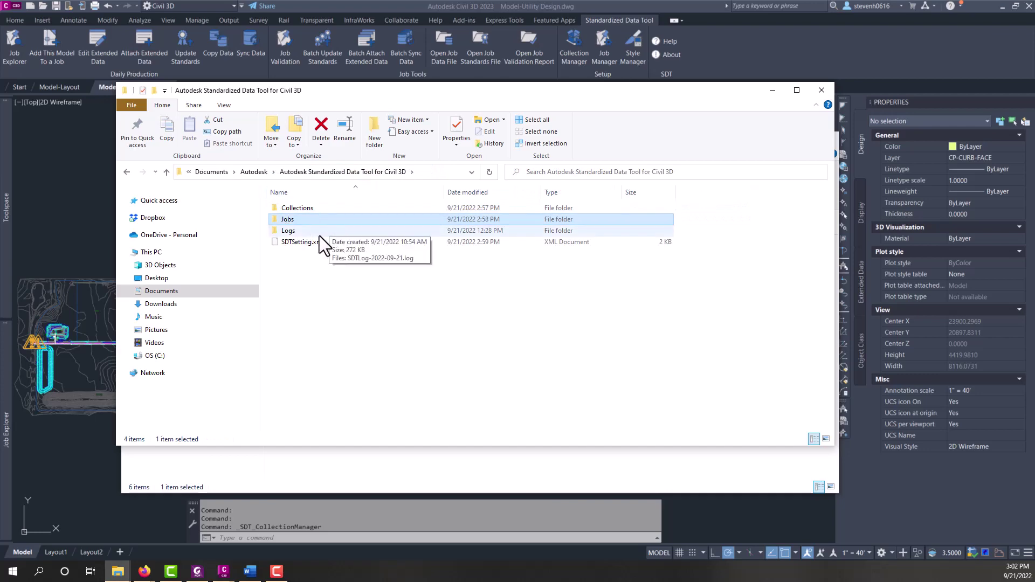
double_click(291, 220)
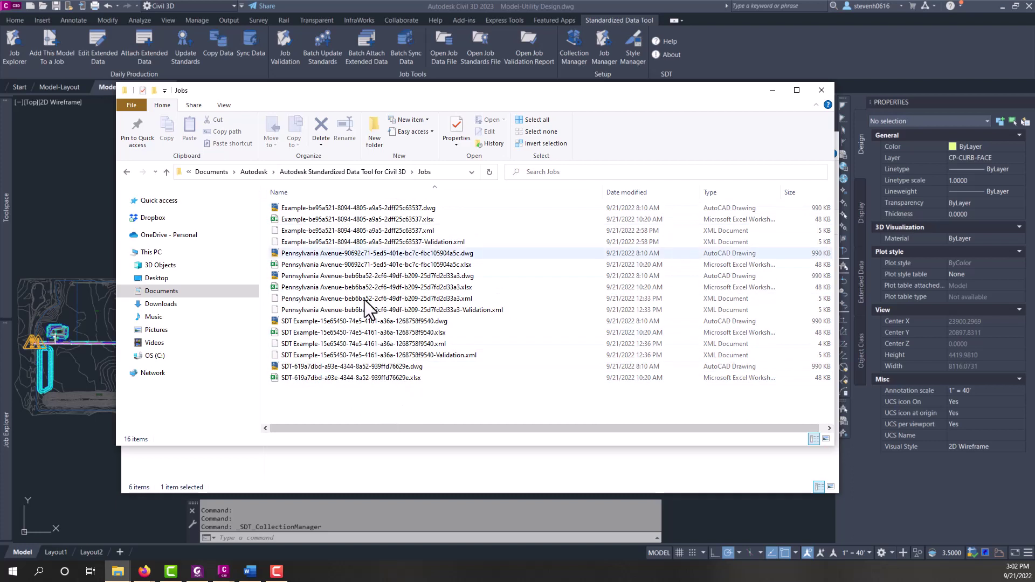
Step: Inspect the Logs folder, return to the Standardized Data Tool folder, and minimize Explorer
left_click(403, 172)
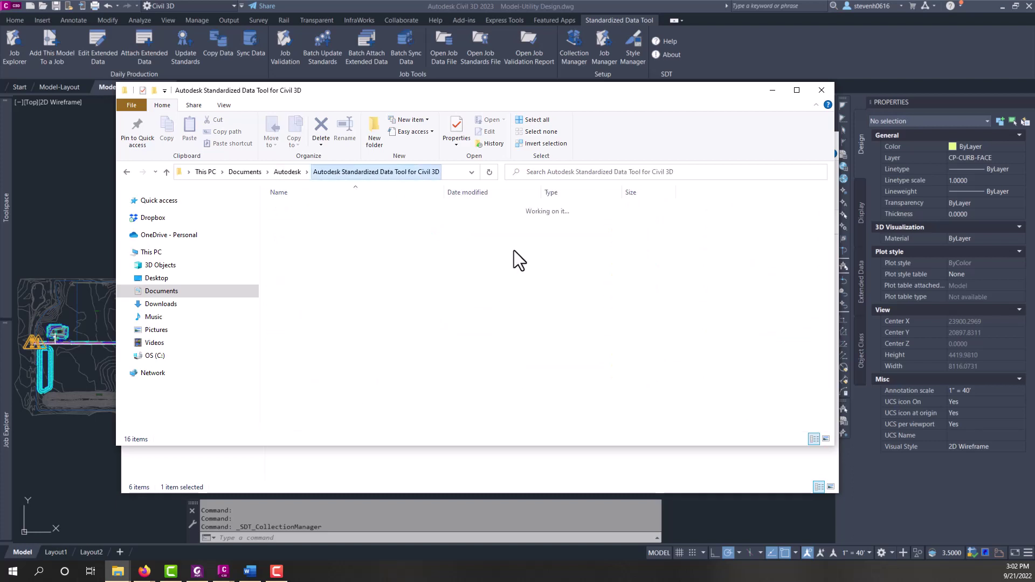
left_click(340, 274)
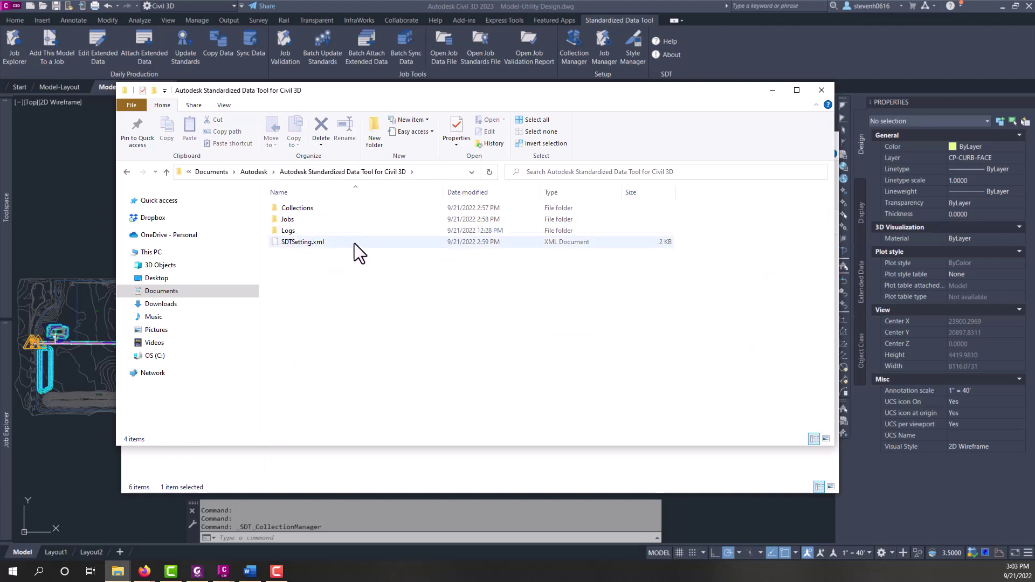
double_click(296, 233)
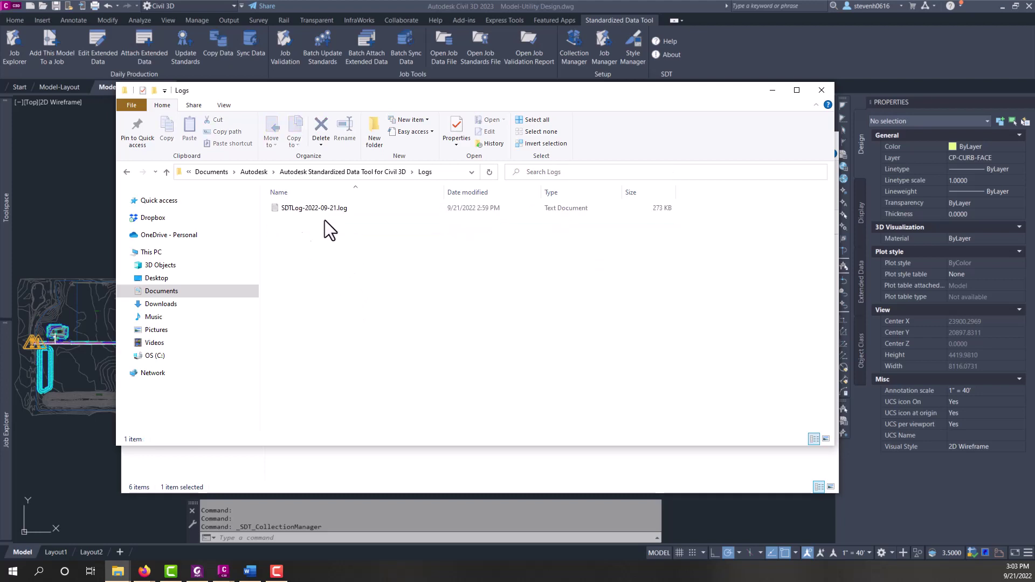
left_click(383, 172)
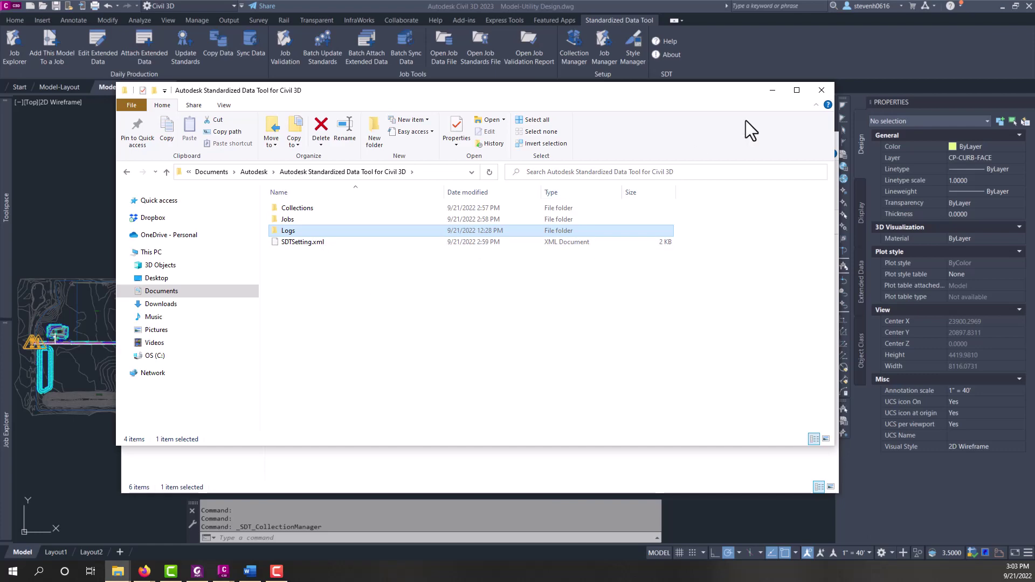
left_click(772, 90)
Step: NETLOAD AeccSDTCivil3DManagement.dll from the Win64 plug-in folder
left_click(777, 142)
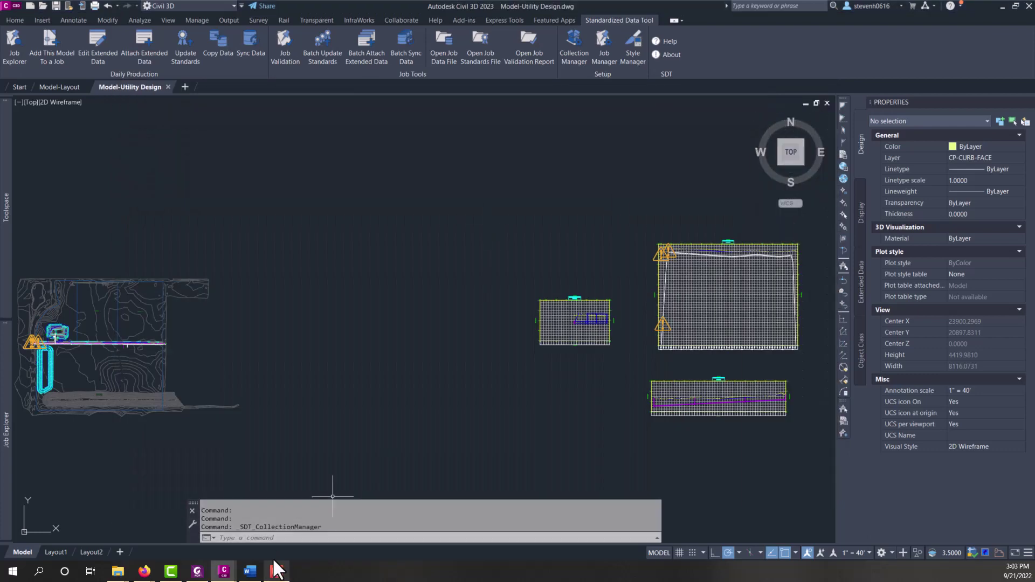
type("NETLOAD")
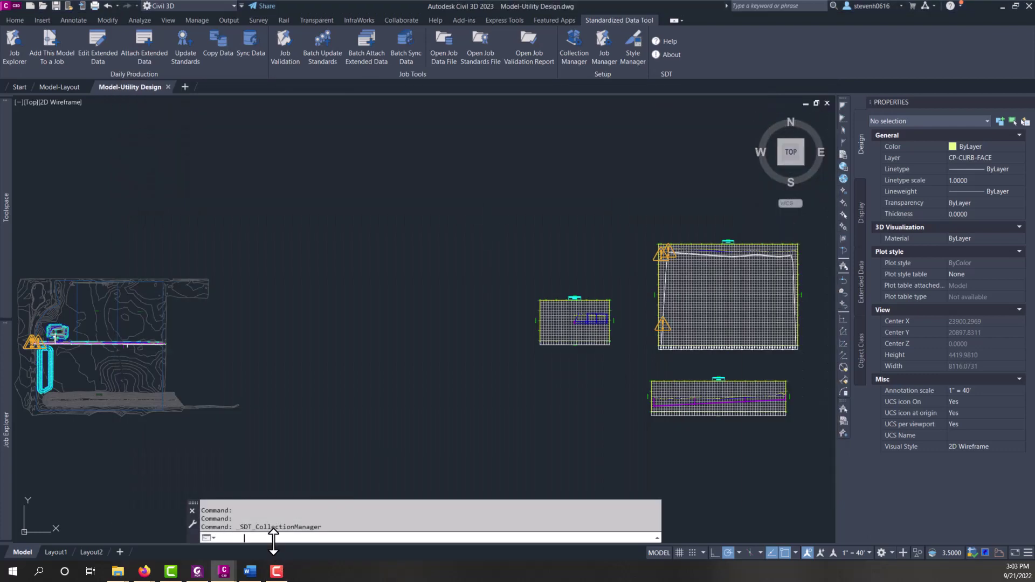
key("Return")
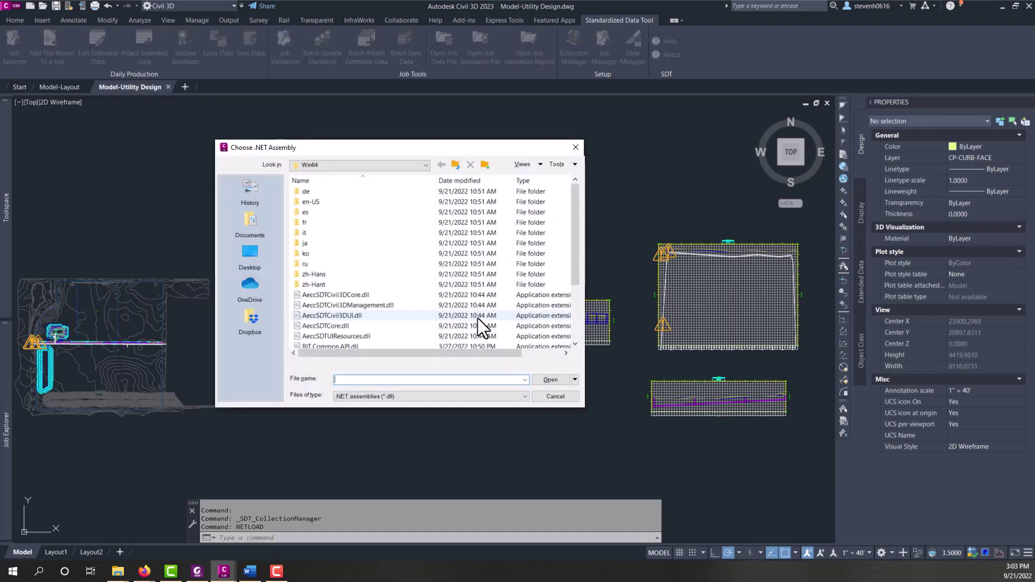
left_click(364, 166)
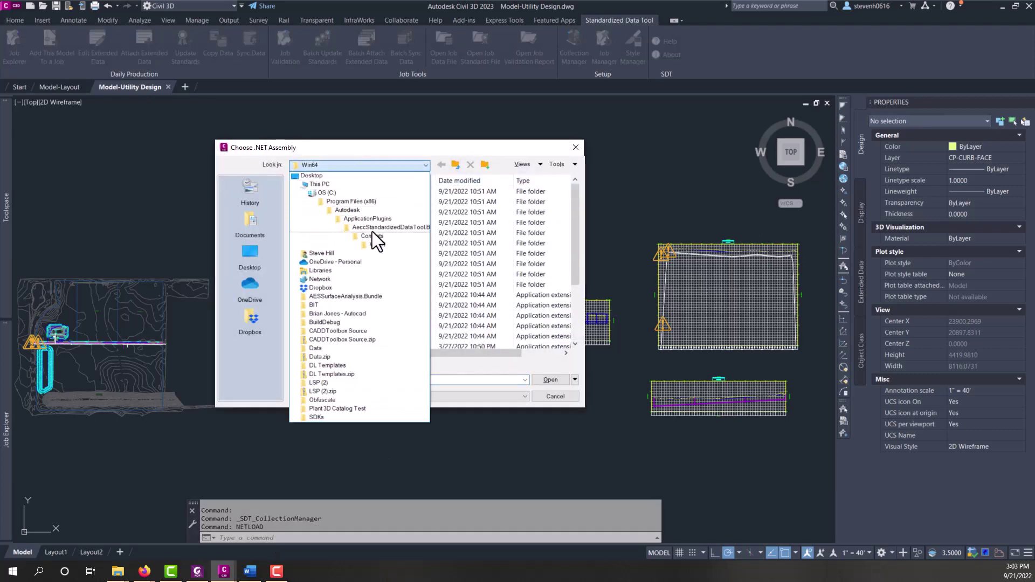
left_click(377, 246)
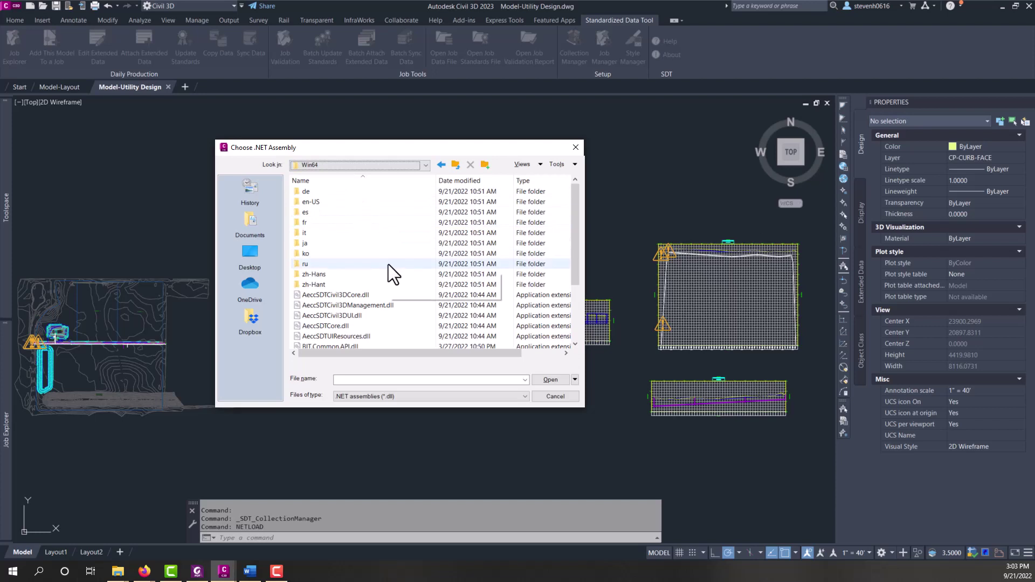
left_click(315, 305)
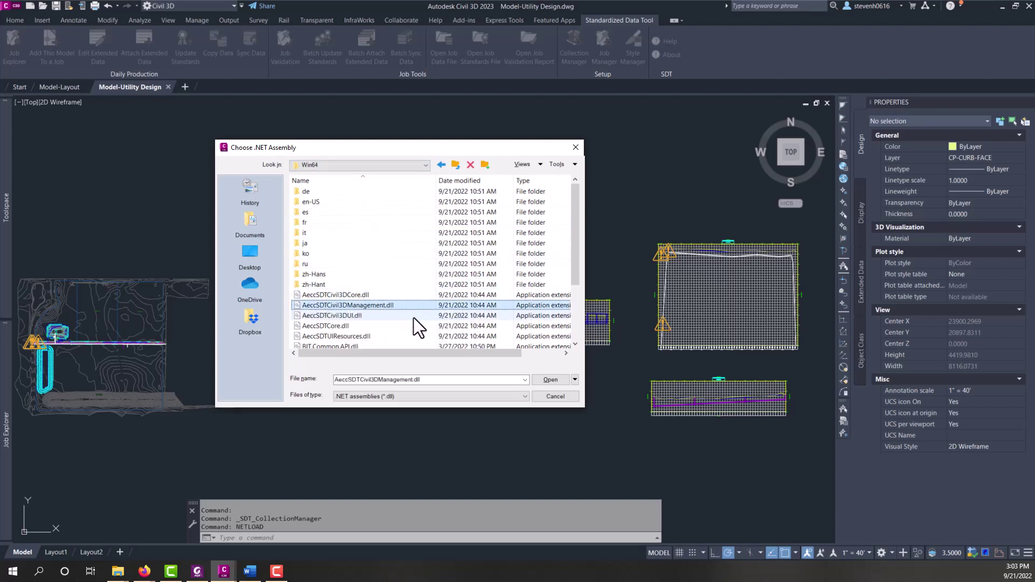
left_click(546, 380)
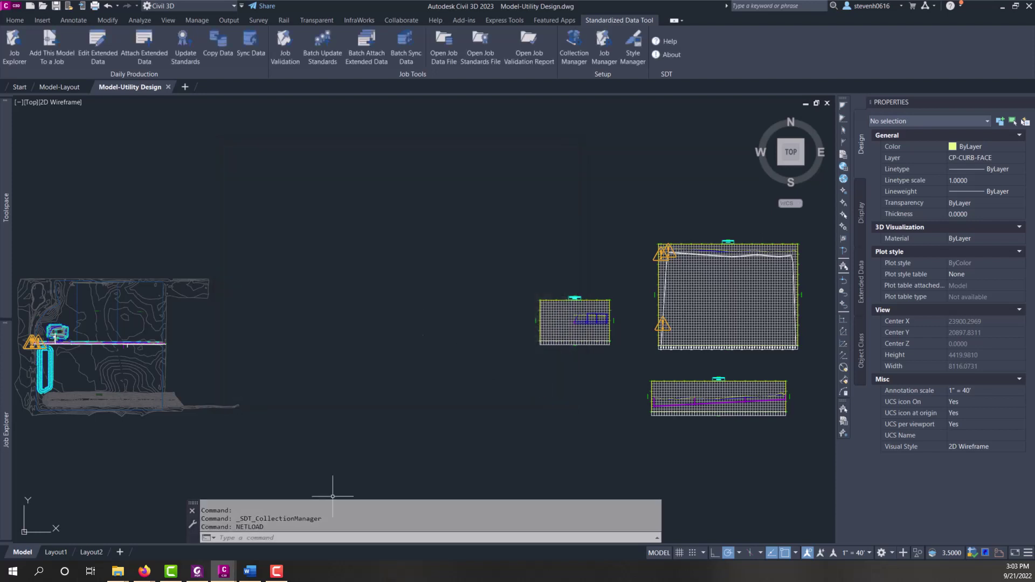
Step: Create SDTConfig.ini with SDT_MANAGEMENT_CREATEINIFILE and open it in Notepad++ from Explorer
left_click(312, 537)
type("sdt")
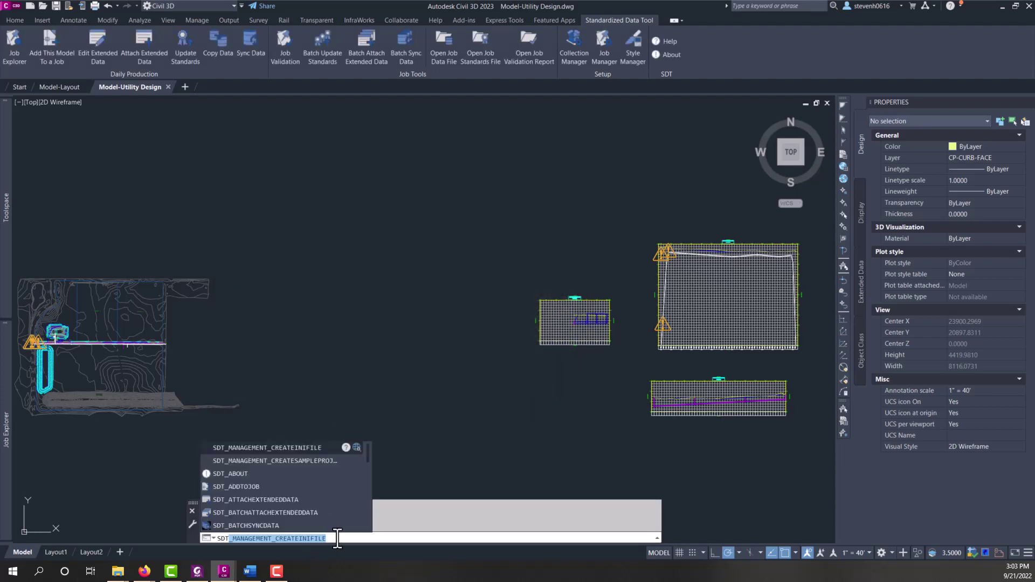
key("Return")
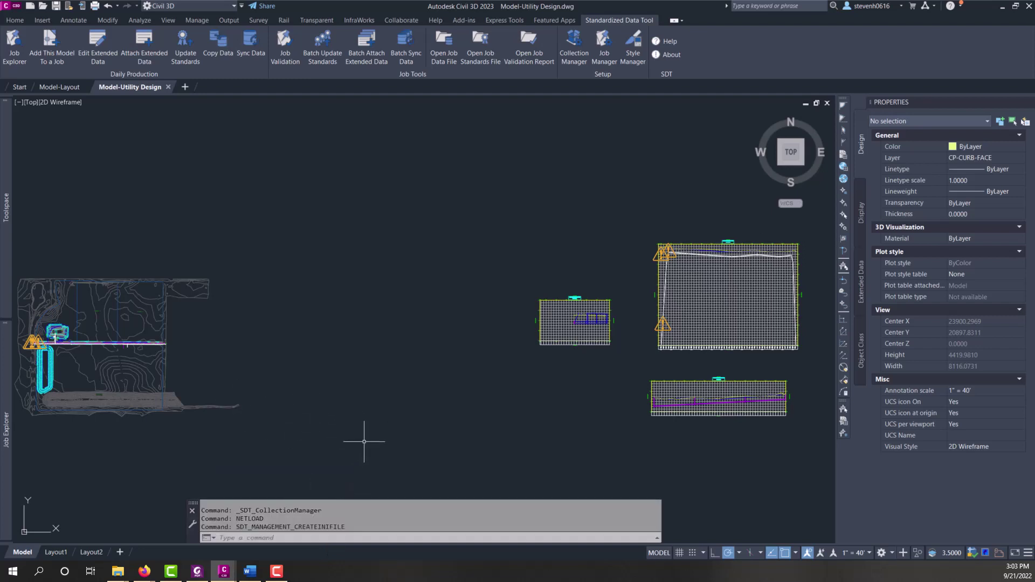
mouse_move(117, 570)
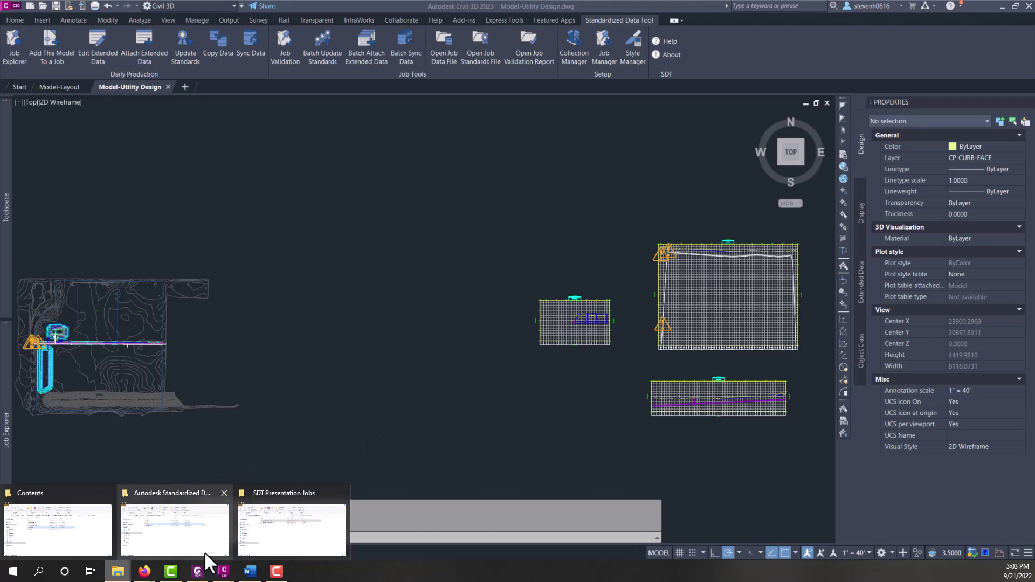
left_click(189, 540)
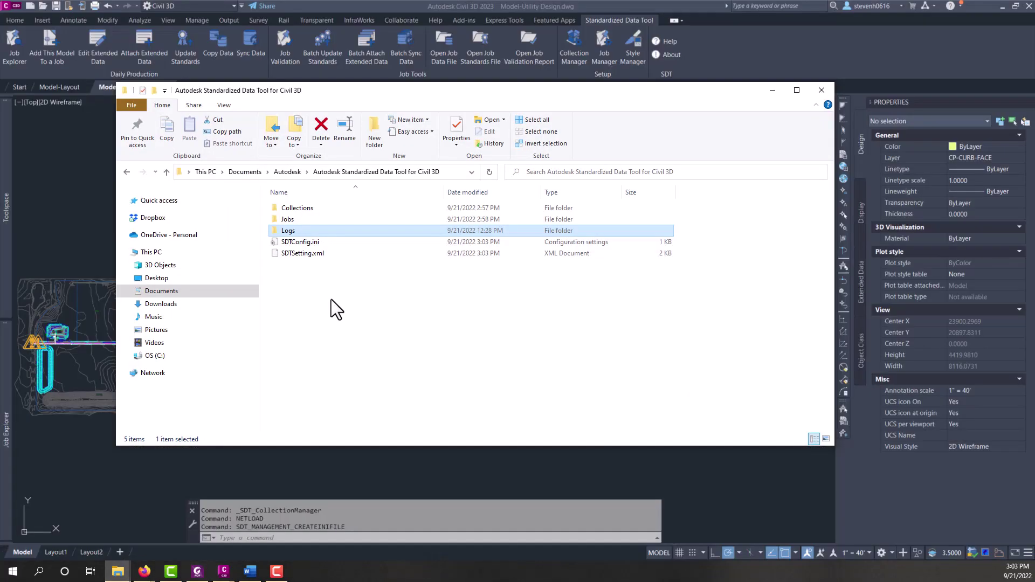
left_click(309, 244)
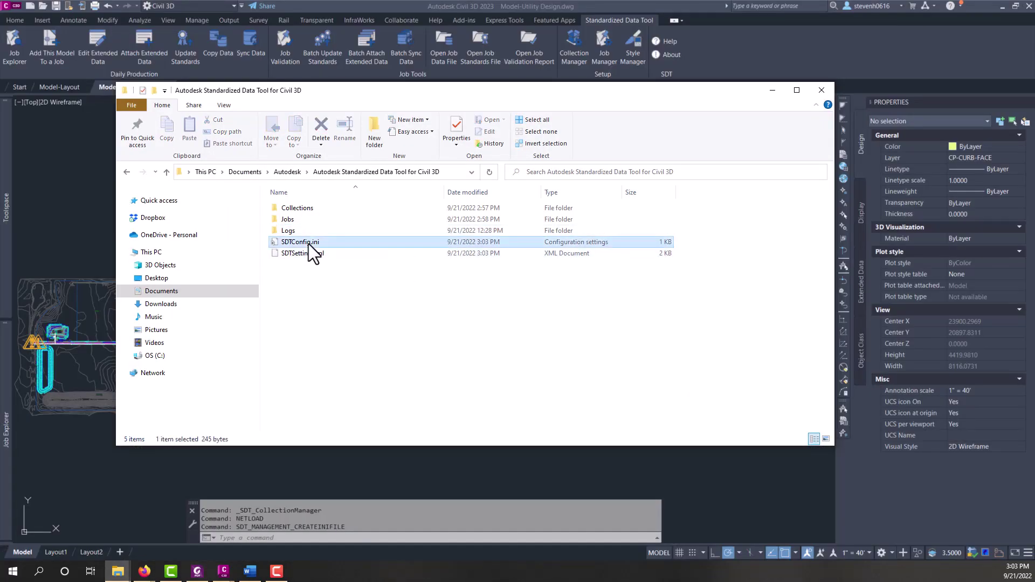
right_click(308, 244)
left_click(339, 323)
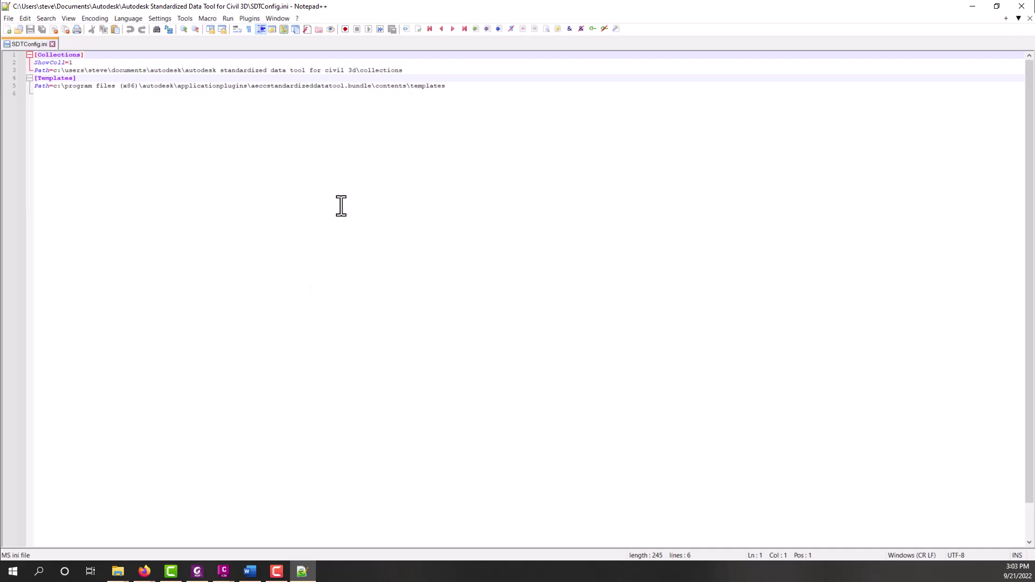
Step: Highlight the Collections path value on line 3, then close SDTConfig.ini and exit Notepad++
left_click_drag(53, 71, 409, 72)
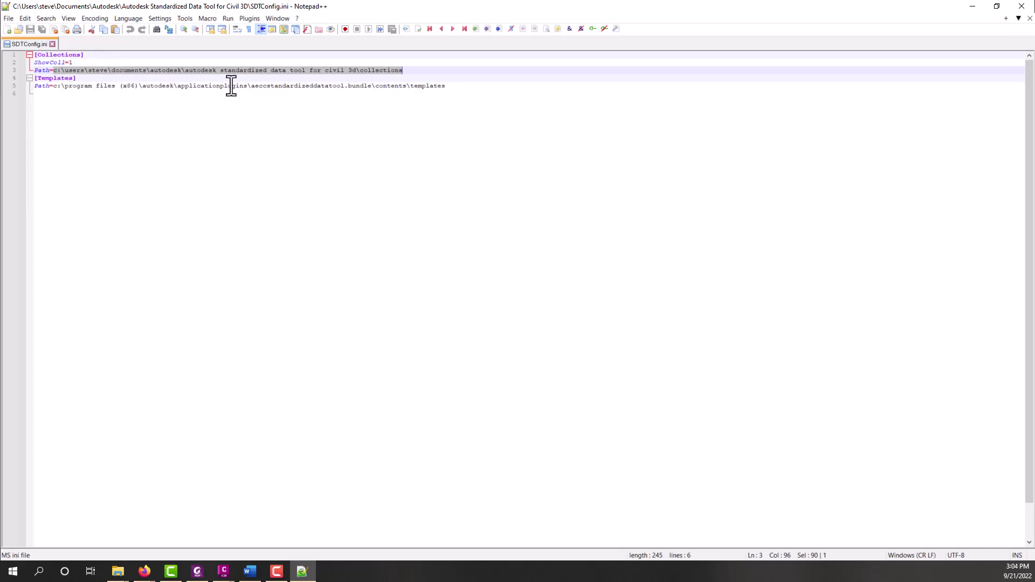
left_click(52, 43)
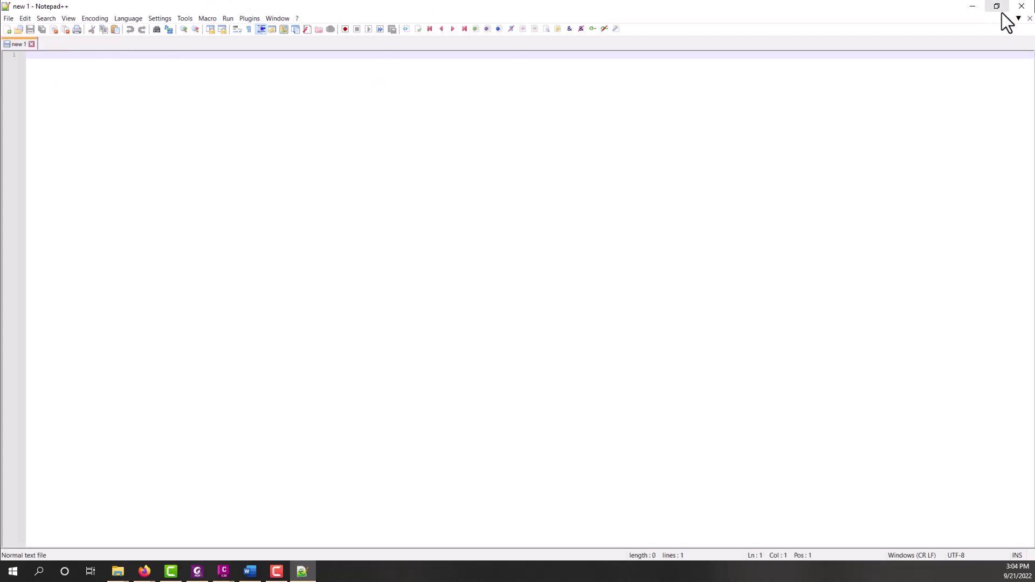
left_click(1022, 6)
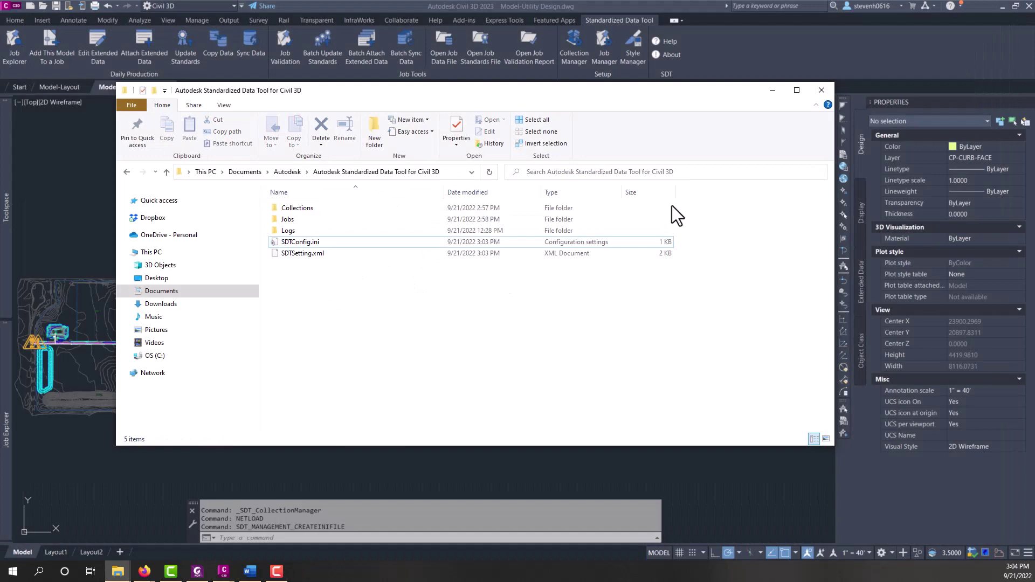
Step: Minimize the Standardized Data Tool Explorer window to bring back the Model-Utility Design drawing
left_click(777, 93)
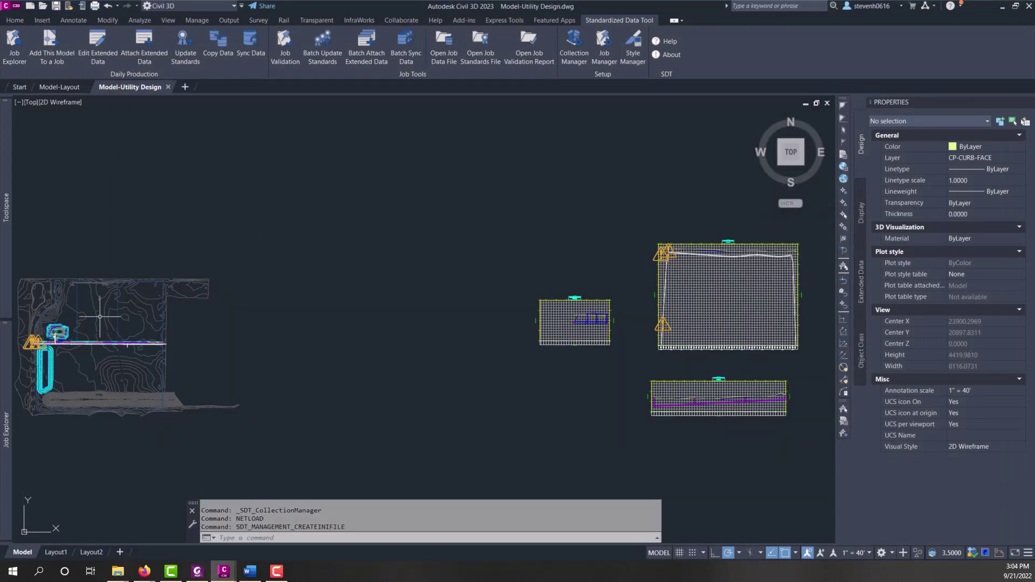